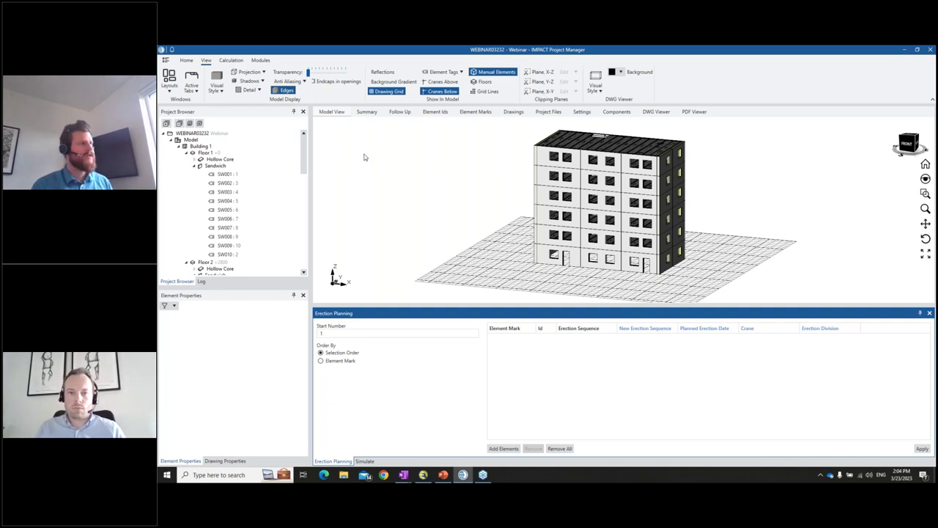
# Switch the model's projection to perspective and return it to orthographic
pyautogui.click(249, 71)
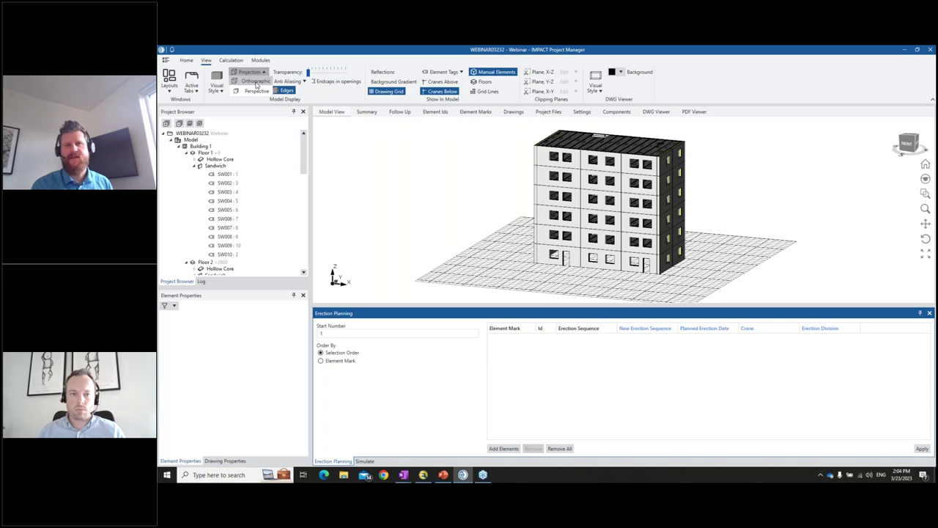
pyautogui.click(256, 90)
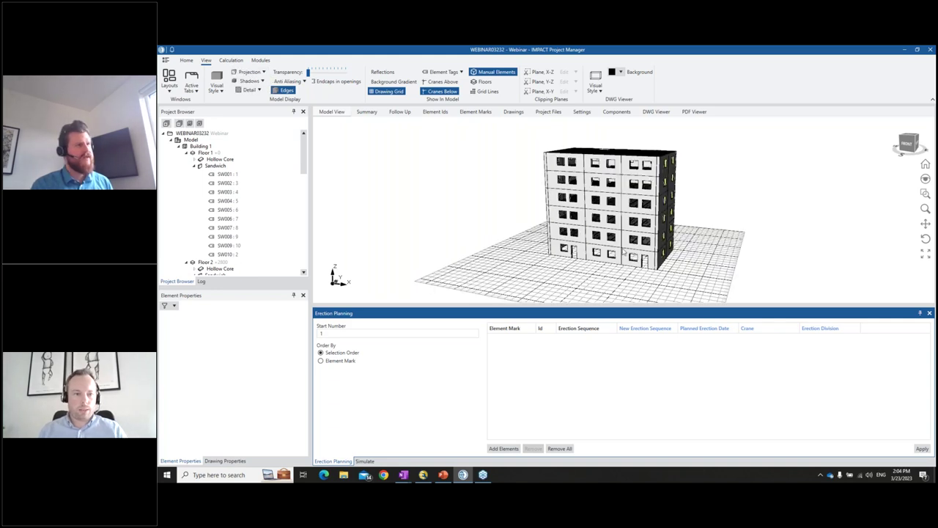
pyautogui.click(249, 71)
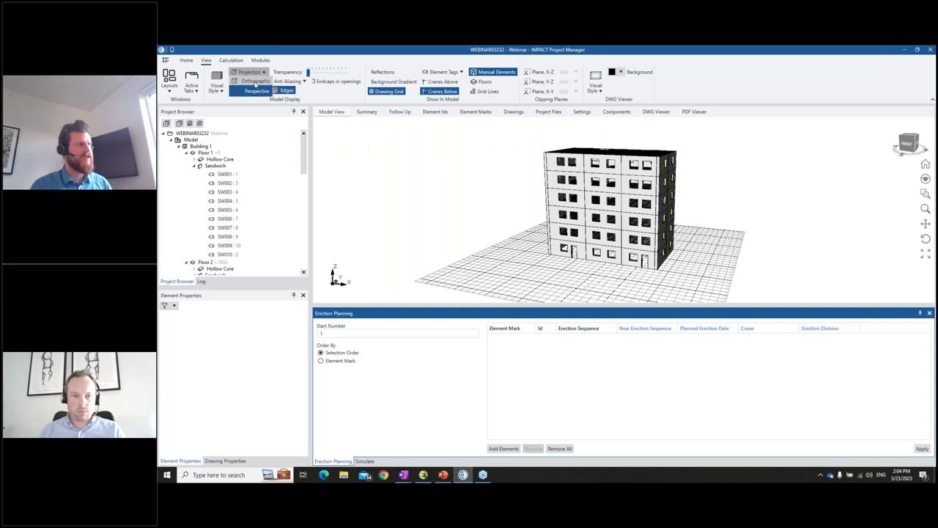
pyautogui.click(255, 82)
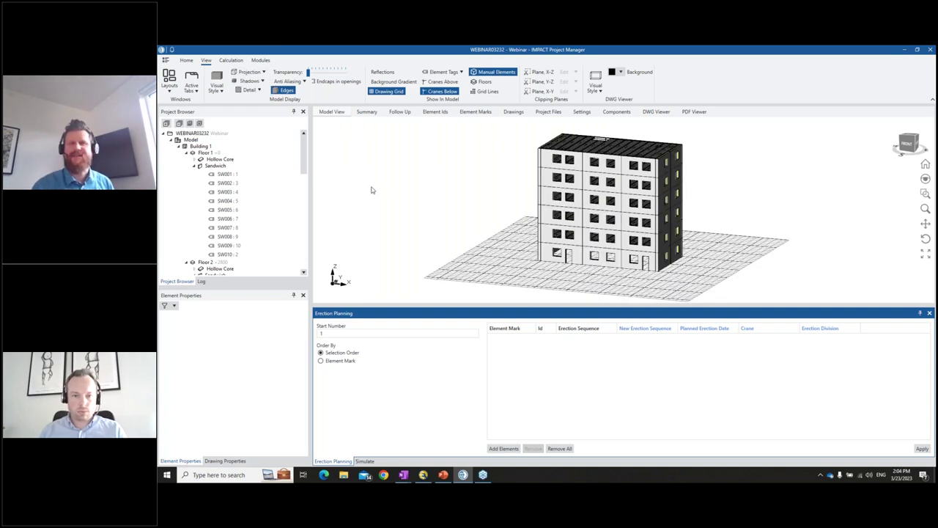
# In top view, add a WEBINAR CRANE named CRANE1 northwest of the building, at about x 6183, y 26103
pyautogui.click(909, 139)
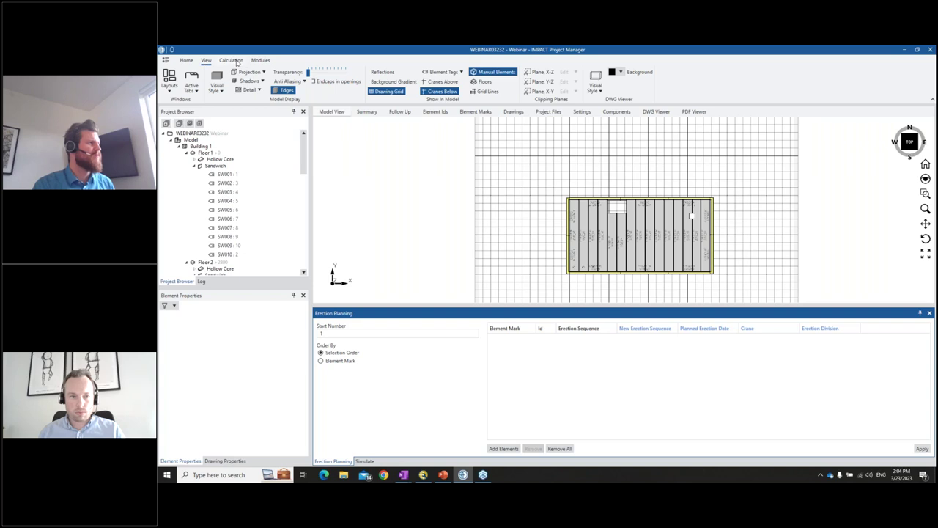
pyautogui.click(188, 61)
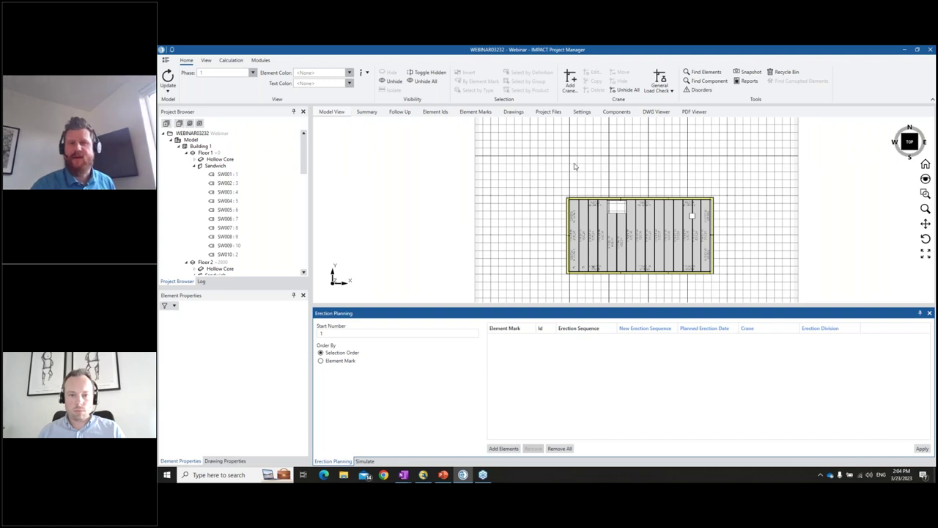
pyautogui.scroll(-4, 612, 172)
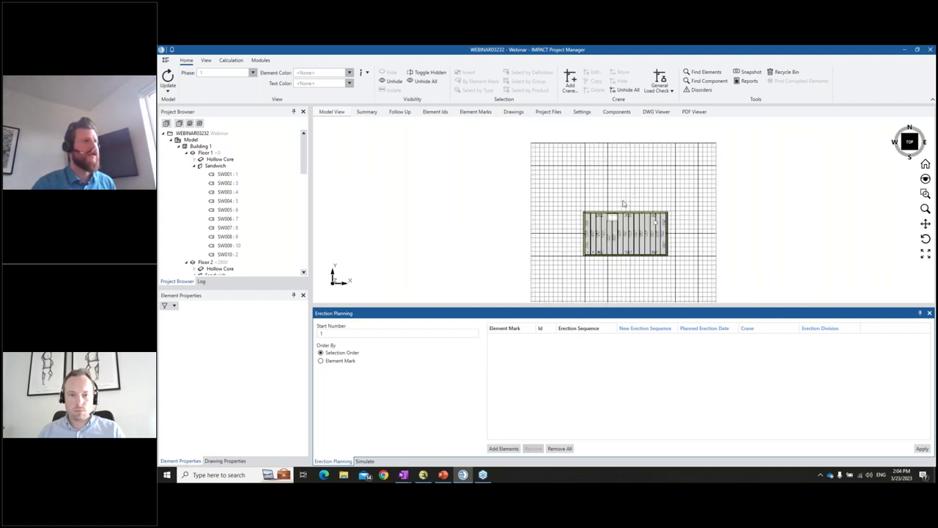
pyautogui.scroll(1, 620, 202)
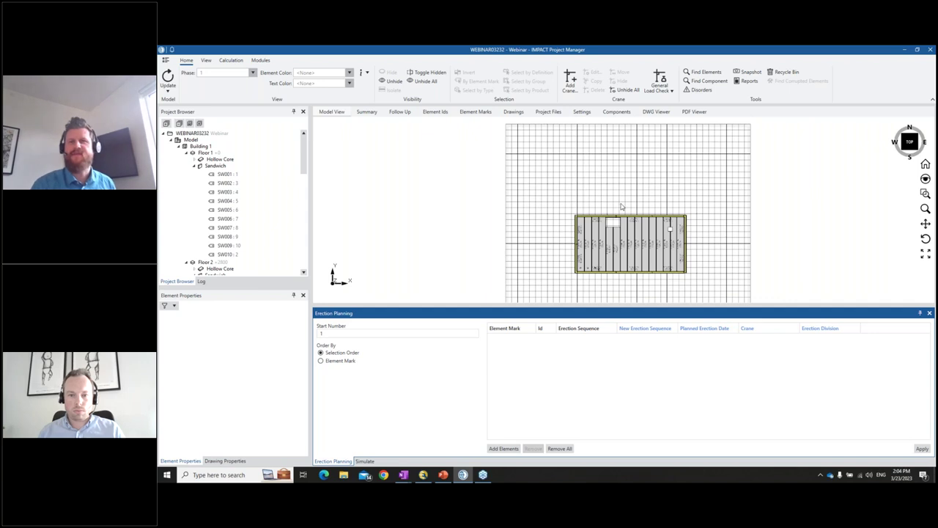
pyautogui.click(571, 78)
pyautogui.click(501, 146)
pyautogui.click(469, 162)
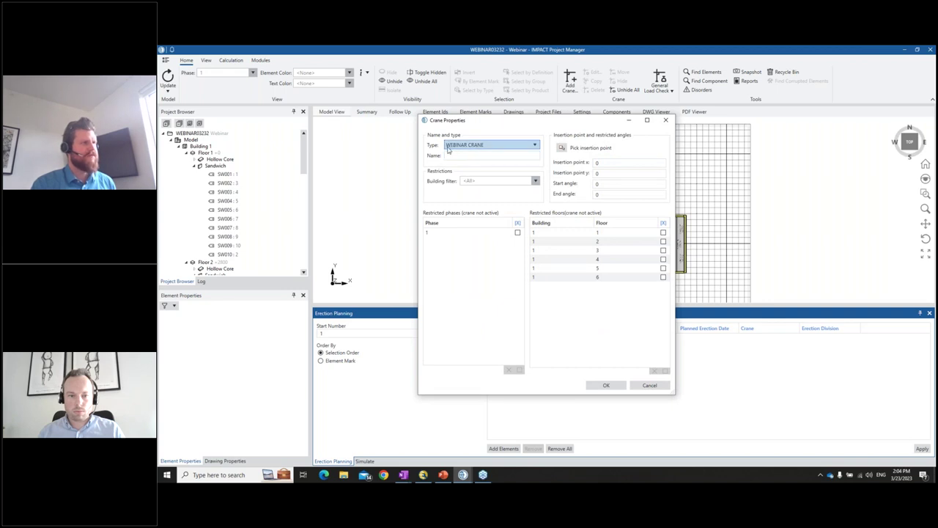
pyautogui.click(472, 155)
pyautogui.write('CRANE1')
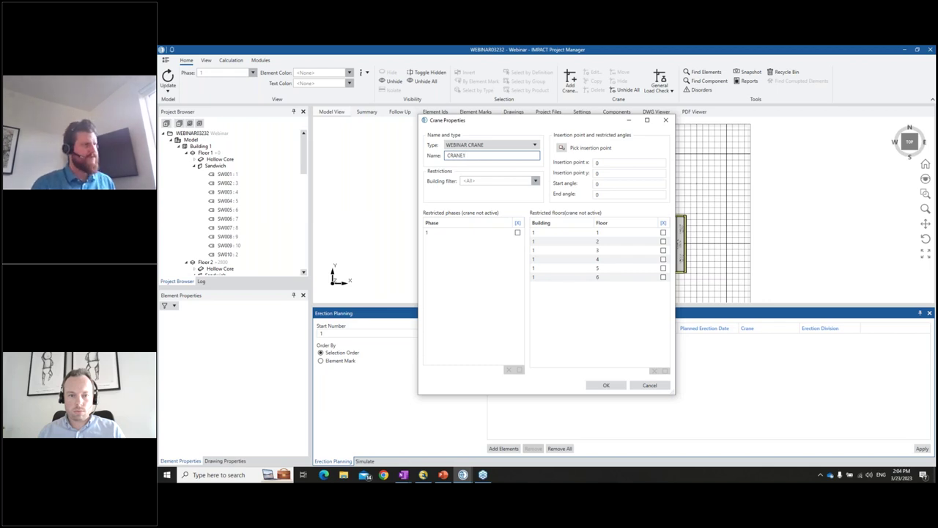
pyautogui.click(606, 385)
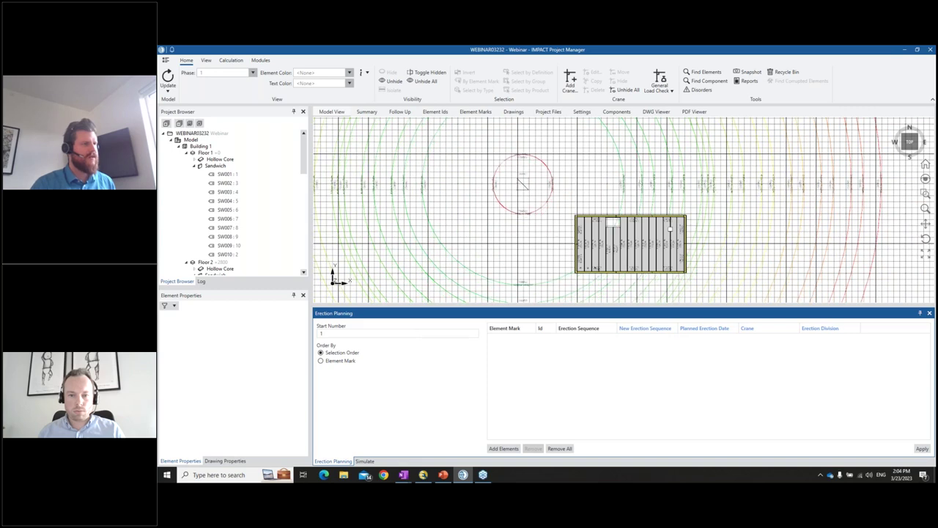
pyautogui.click(517, 187)
# Examine CRANE1's load capacity rings from the innermost radius to the outermost, in top and 3D views
pyautogui.scroll(3, 517, 187)
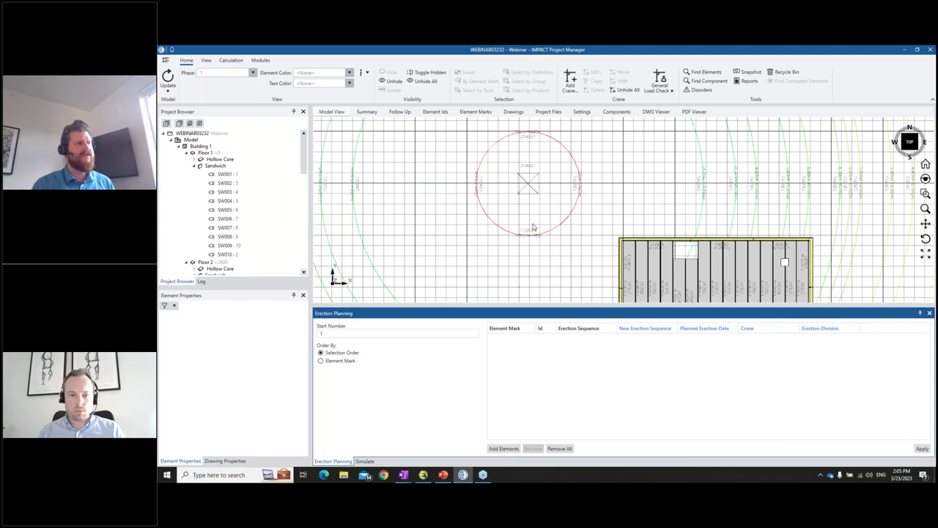
pyautogui.scroll(3, 569, 188)
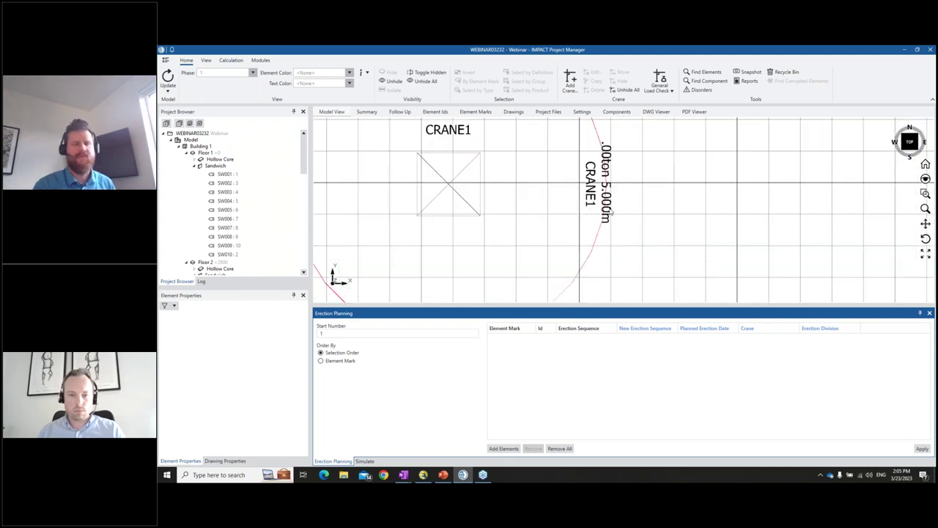
pyautogui.scroll(-3, 608, 211)
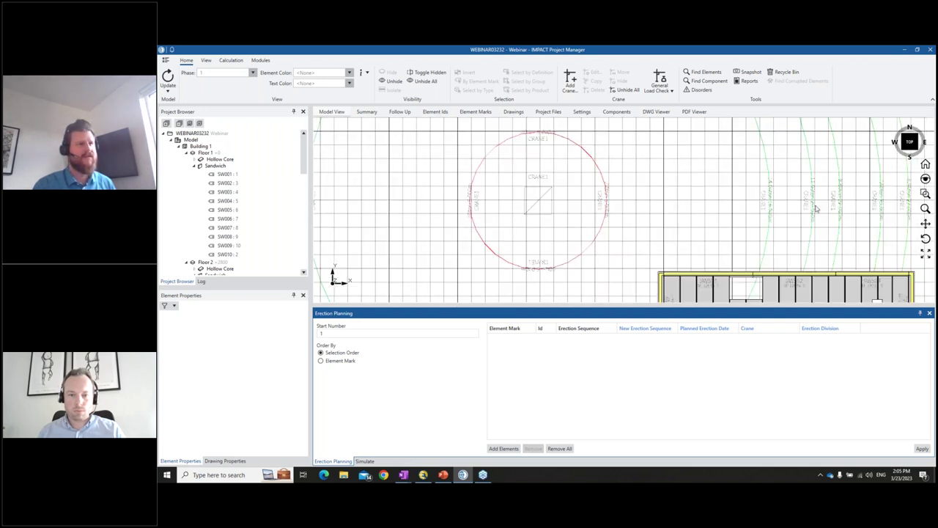
pyautogui.scroll(4, 815, 209)
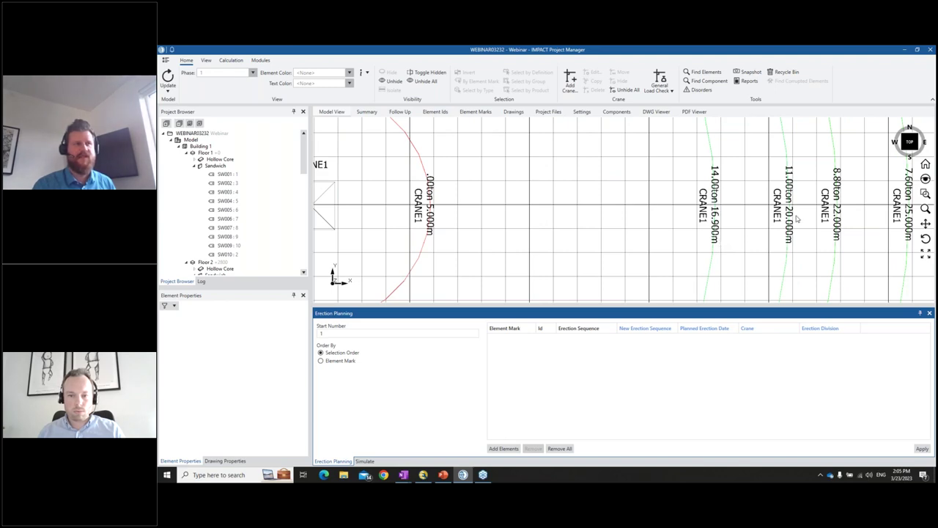
pyautogui.scroll(-5, 801, 199)
pyautogui.moveTo(800, 200); pyautogui.dragTo(557, 193, button='middle')
pyautogui.scroll(5, 747, 201)
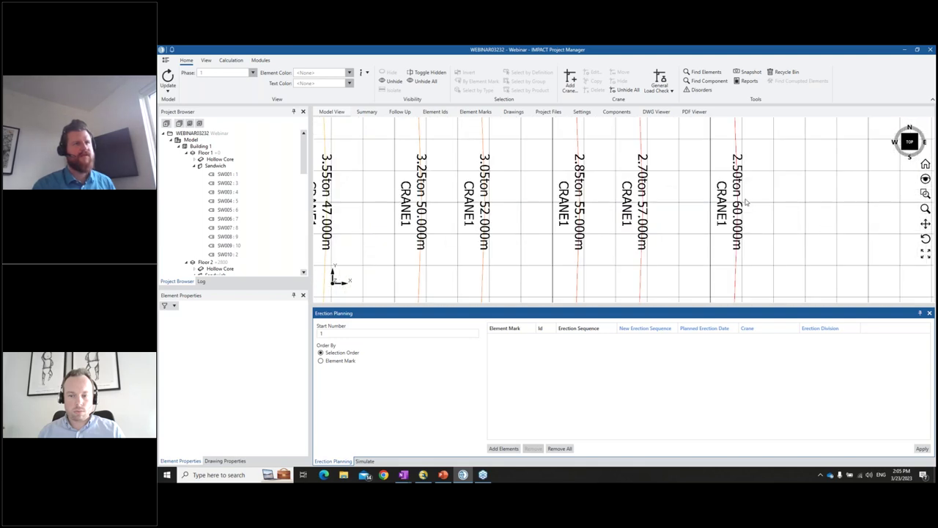
pyautogui.scroll(-5, 732, 222)
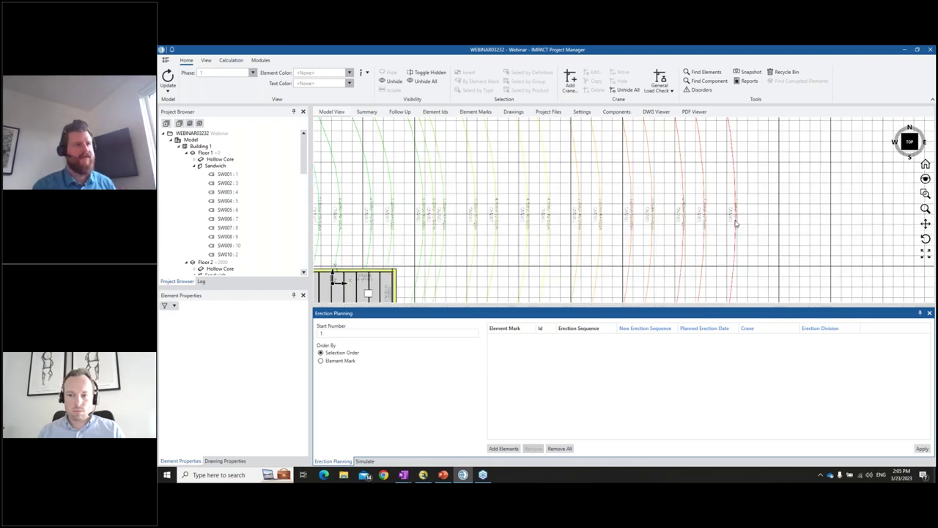
pyautogui.moveTo(617, 192); pyautogui.dragTo(670, 156, button='middle')
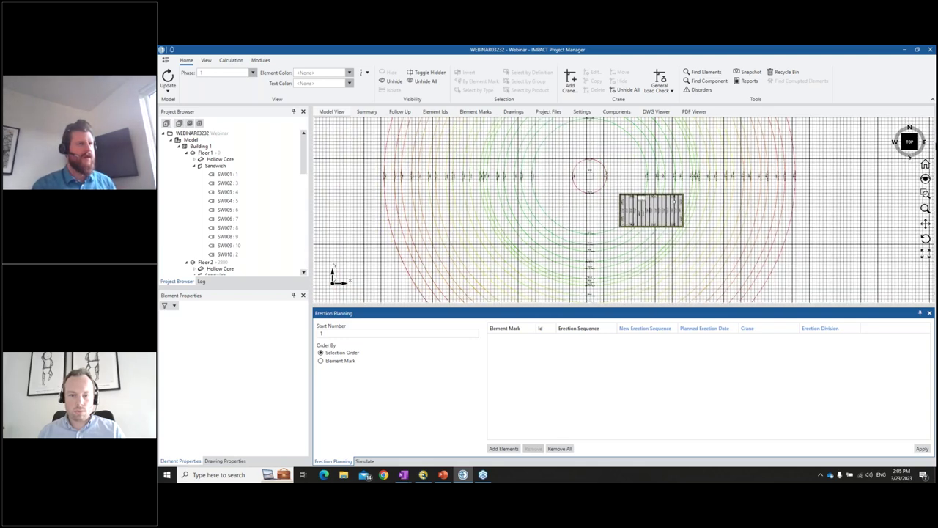
pyautogui.click(917, 150)
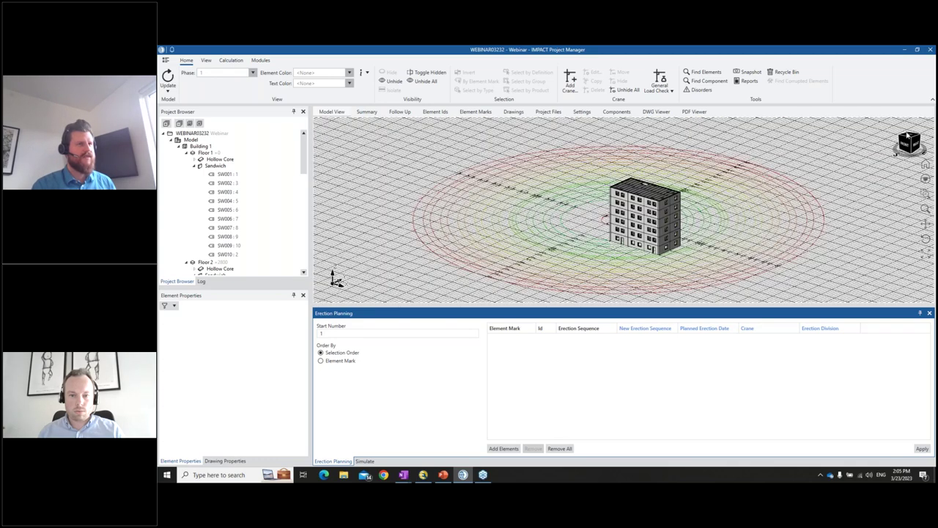
pyautogui.click(909, 139)
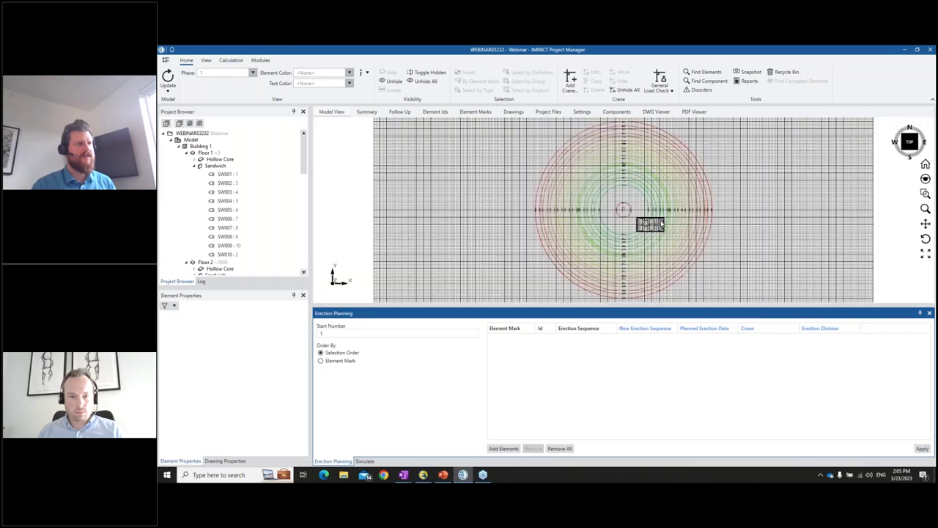
# Review CRANE1's properties, including its insertion point and the phase and floor restrictions, and close them without changes
pyautogui.doubleClick(603, 193)
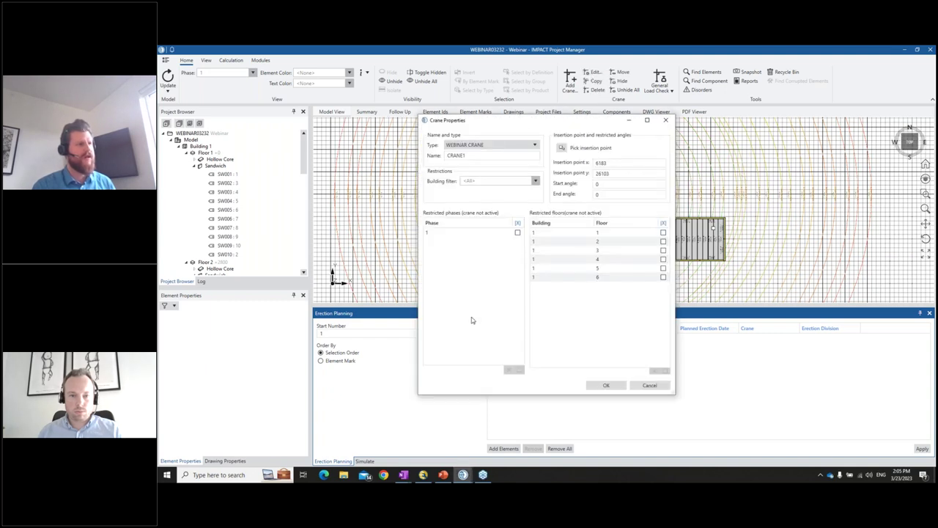
pyautogui.click(518, 232)
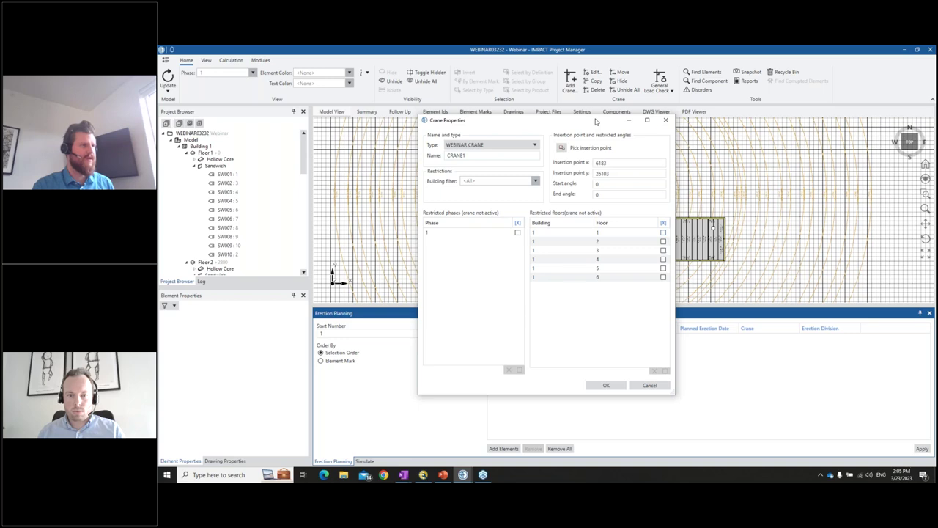
pyautogui.click(665, 120)
# Run the General Load Check on the building's elements with CRANE1 in place
pyautogui.moveTo(660, 178); pyautogui.dragTo(624, 183, button='middle')
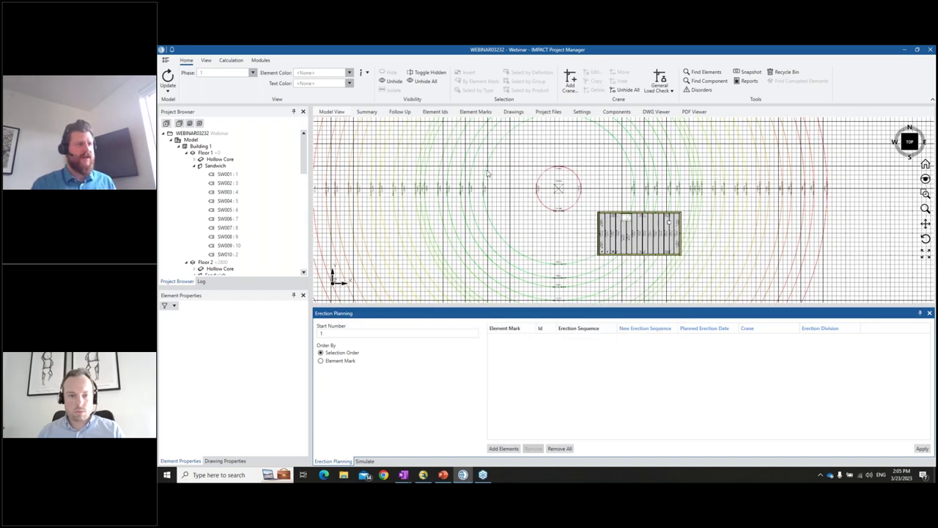
pyautogui.scroll(3, 670, 204)
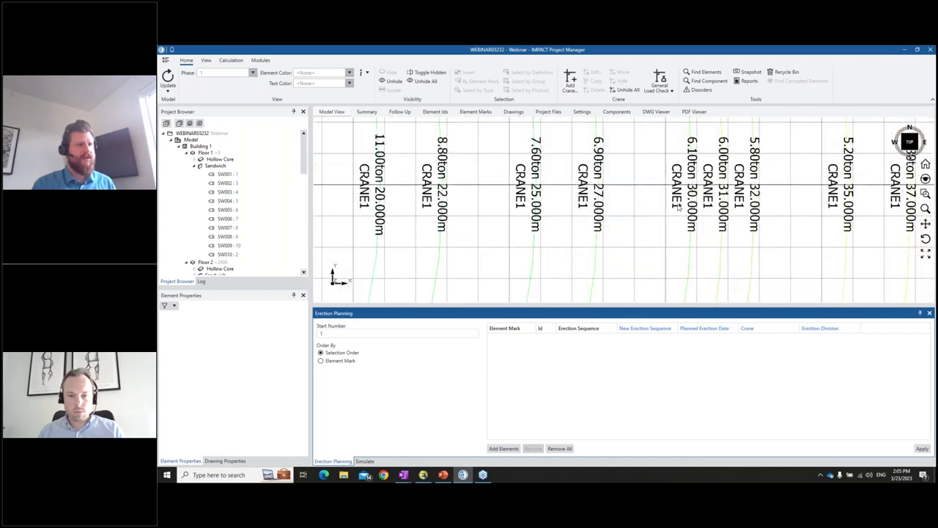
pyautogui.scroll(-5, 676, 209)
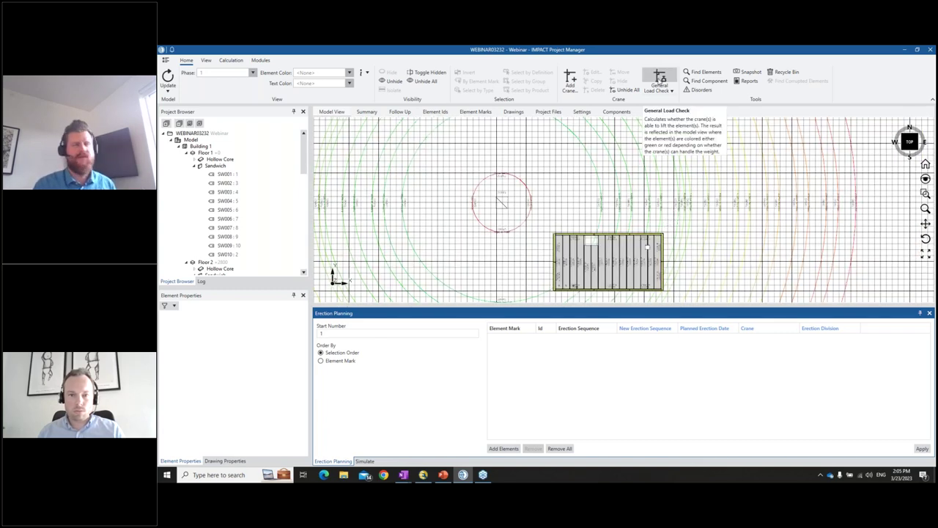
pyautogui.click(659, 78)
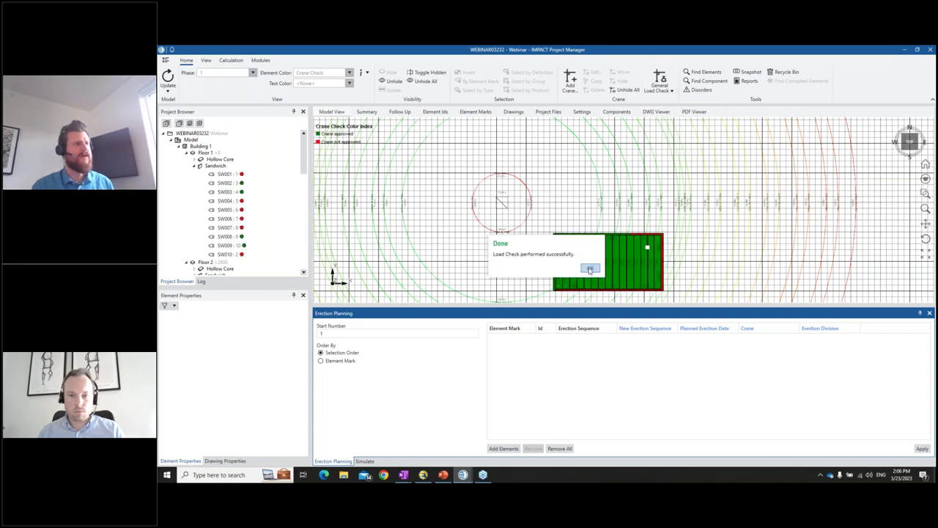
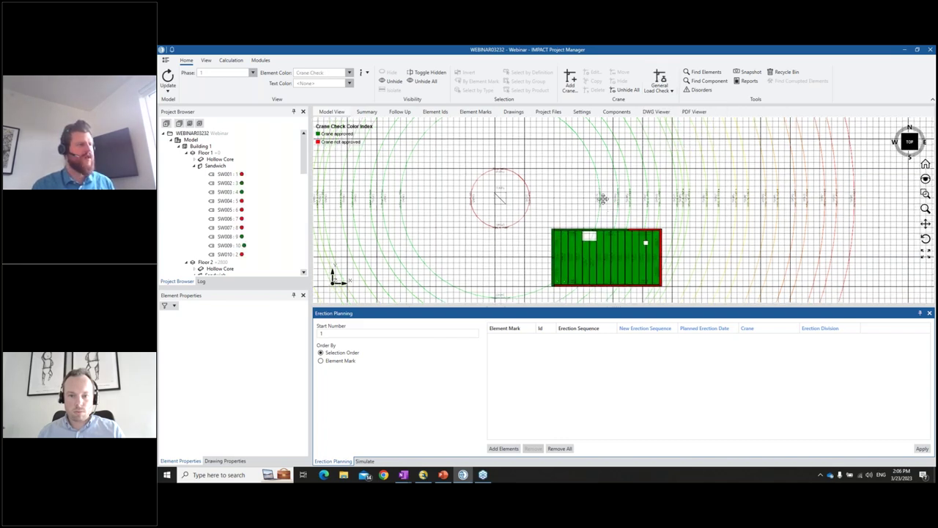
# Inspect the load check colours and compare the mass of the lower east wall element on floor 6 with CRANE1's capacity rings
pyautogui.moveTo(918, 150); pyautogui.dragTo(912, 163)
pyautogui.click(909, 141)
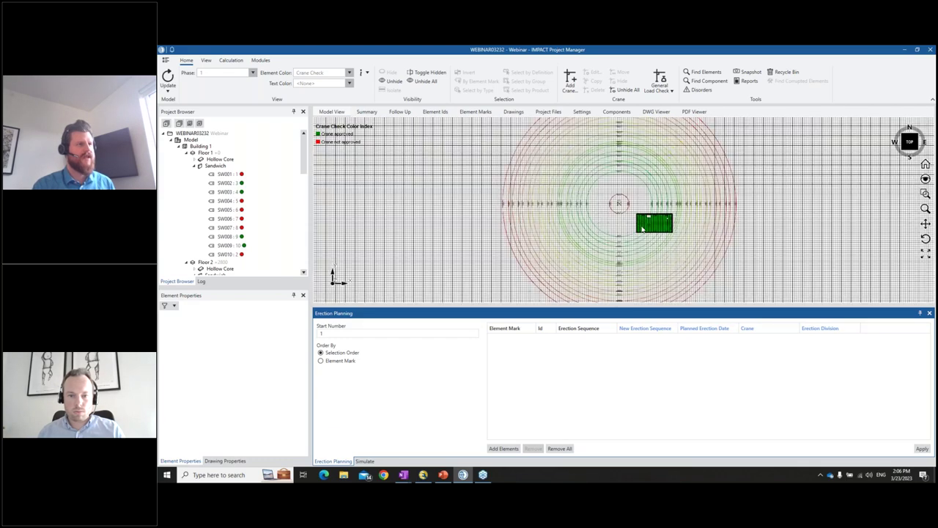
pyautogui.scroll(4, 644, 226)
pyautogui.click(749, 258)
pyautogui.moveTo(749, 258); pyautogui.dragTo(621, 245, button='middle')
pyautogui.moveTo(307, 342); pyautogui.dragTo(305, 396)
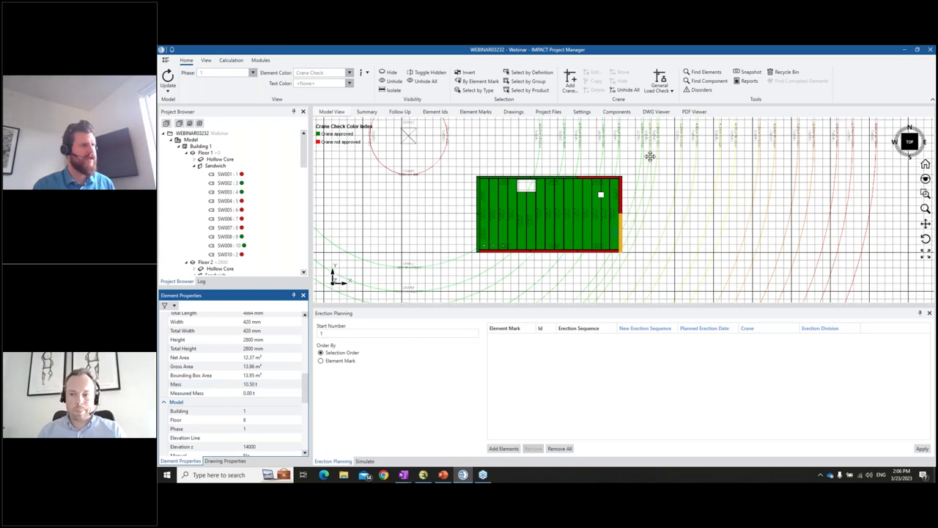
pyautogui.scroll(5, 650, 153)
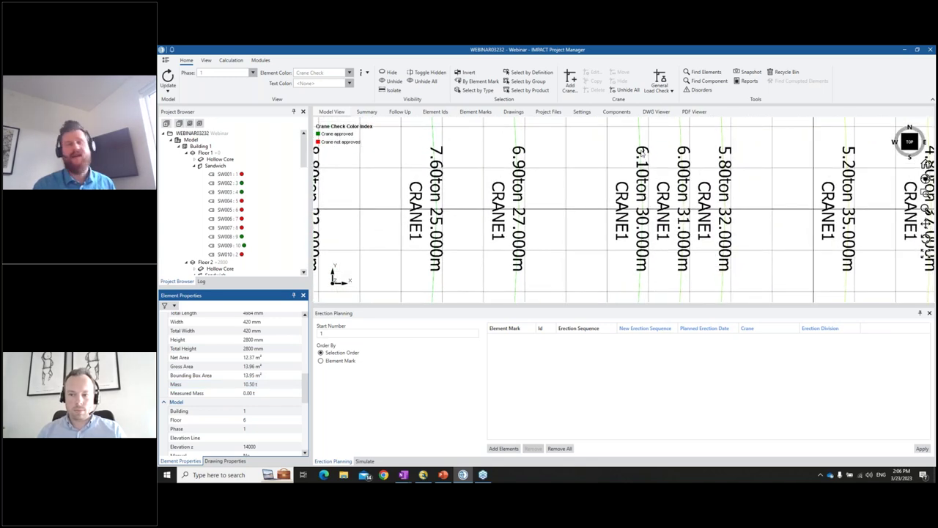
pyautogui.scroll(-5, 642, 154)
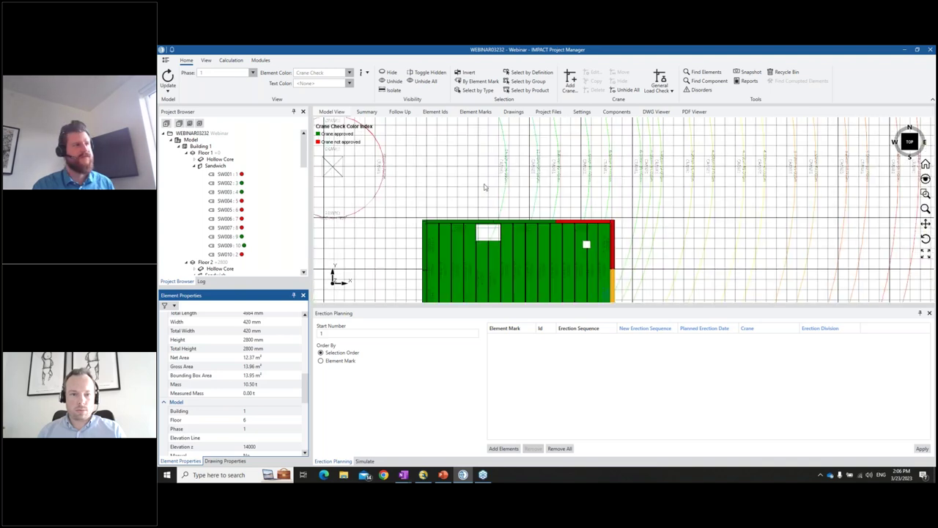
# Clear the element selection and move CRANE1 east to just north of the middle of the building
pyautogui.click(573, 206)
pyautogui.scroll(-3, 574, 206)
pyautogui.scroll(-2, 573, 206)
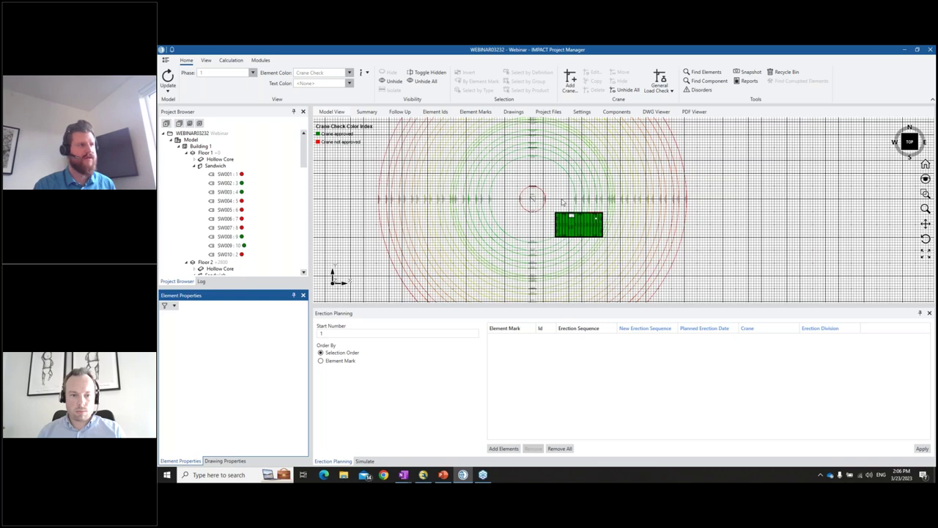
pyautogui.scroll(2, 563, 201)
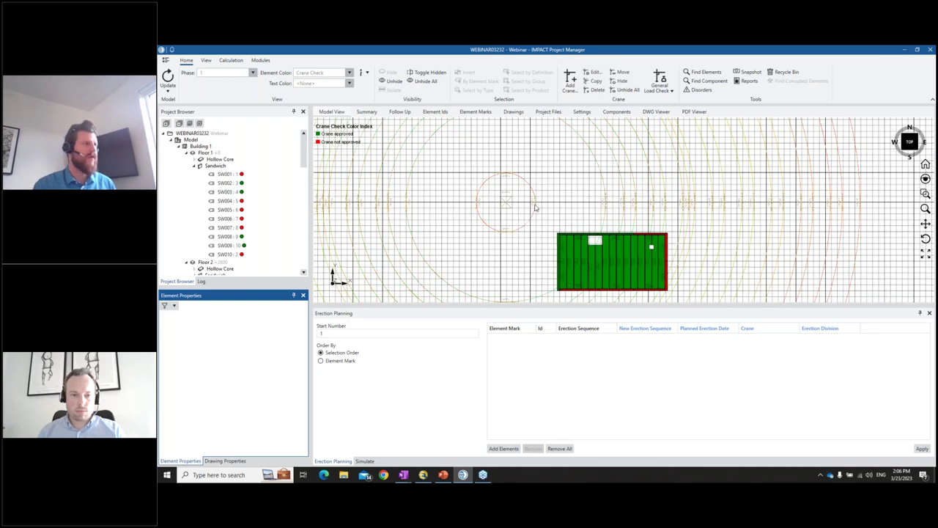
pyautogui.click(536, 206)
pyautogui.moveTo(536, 206); pyautogui.dragTo(608, 213)
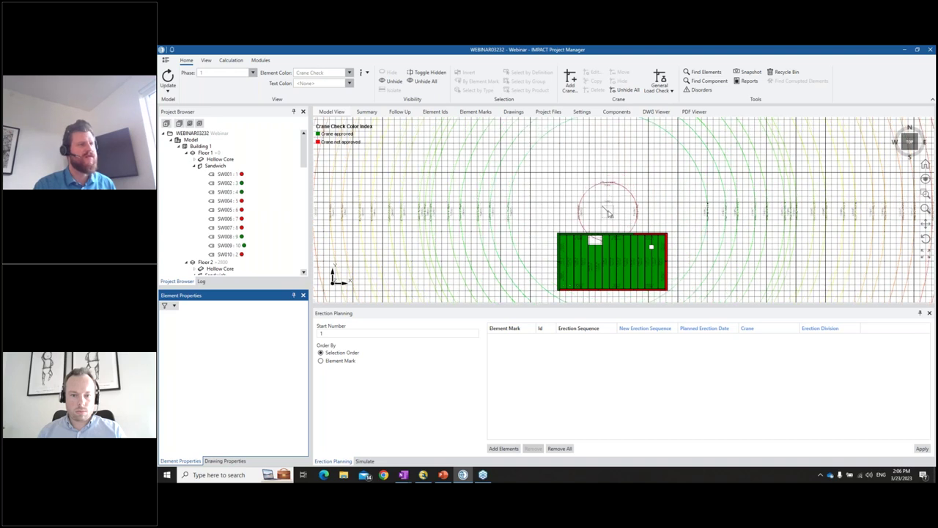
pyautogui.click(613, 214)
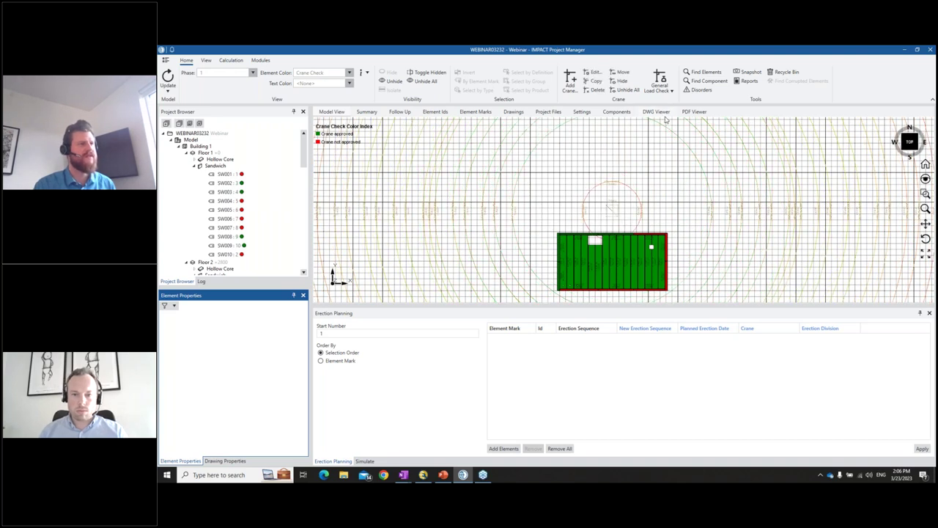
# Run the General Load Check at CRANE1's new position, and move the crane slightly farther north from the building
pyautogui.click(660, 77)
pyautogui.click(590, 268)
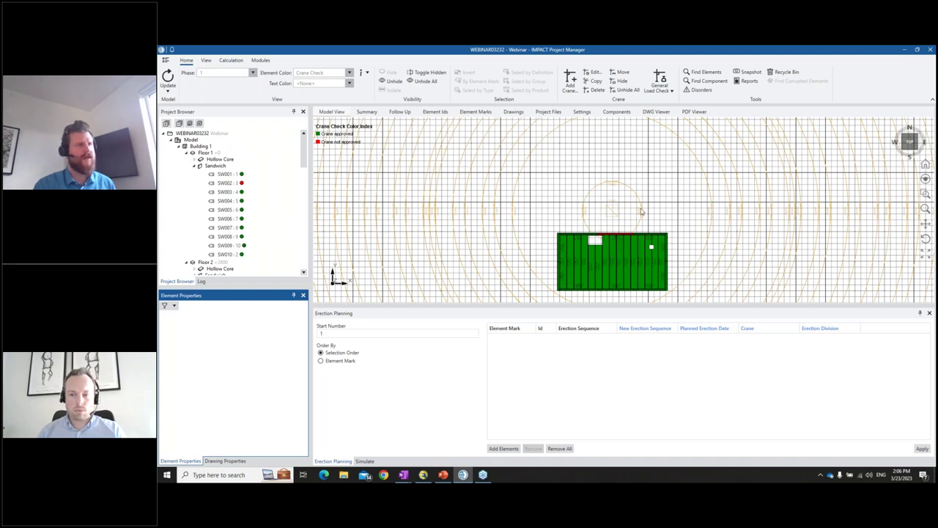
pyautogui.click(621, 73)
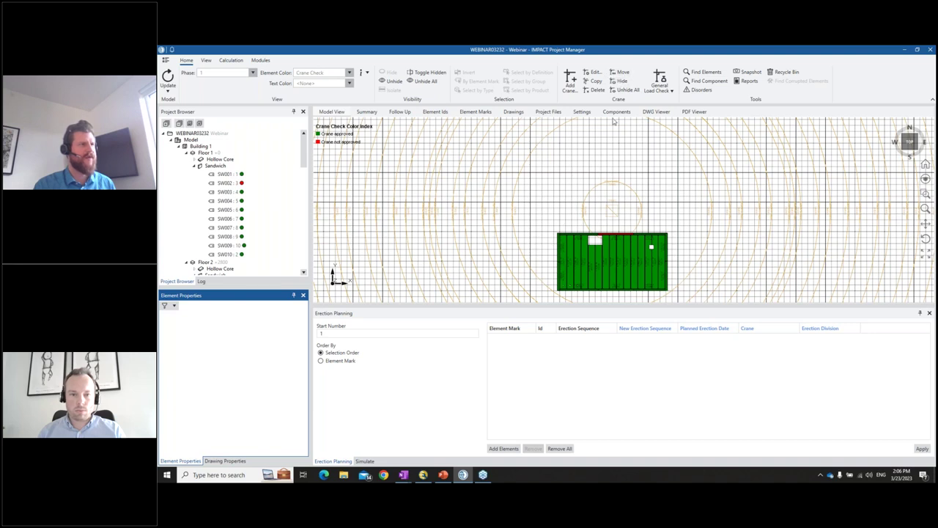
pyautogui.click(617, 206)
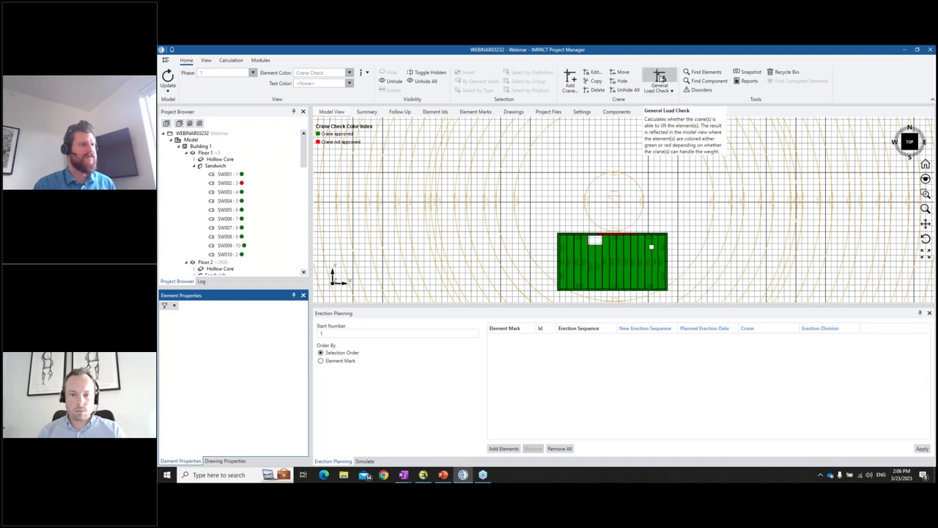
# Rerun the General Load Check on the building's elements and inspect the result together with the crane's capacity rings in 3D
pyautogui.click(661, 77)
pyautogui.click(590, 267)
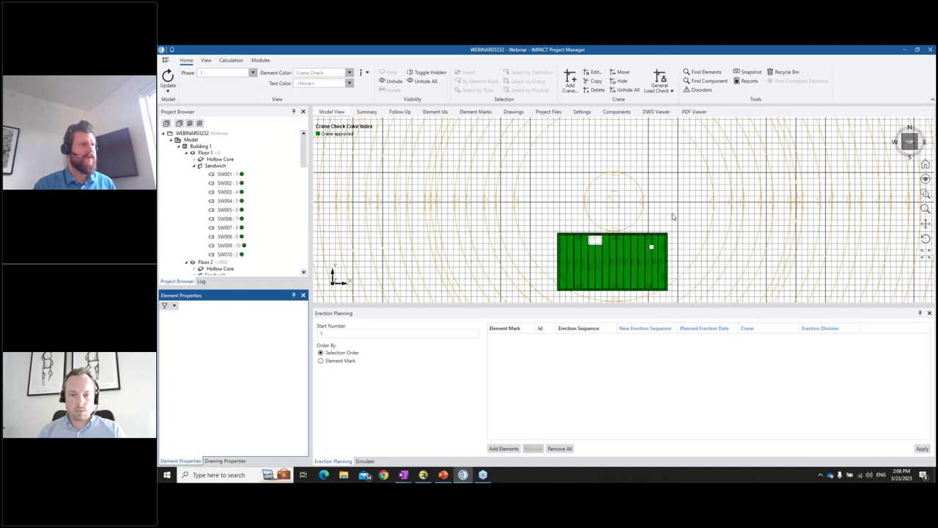
pyautogui.click(911, 145)
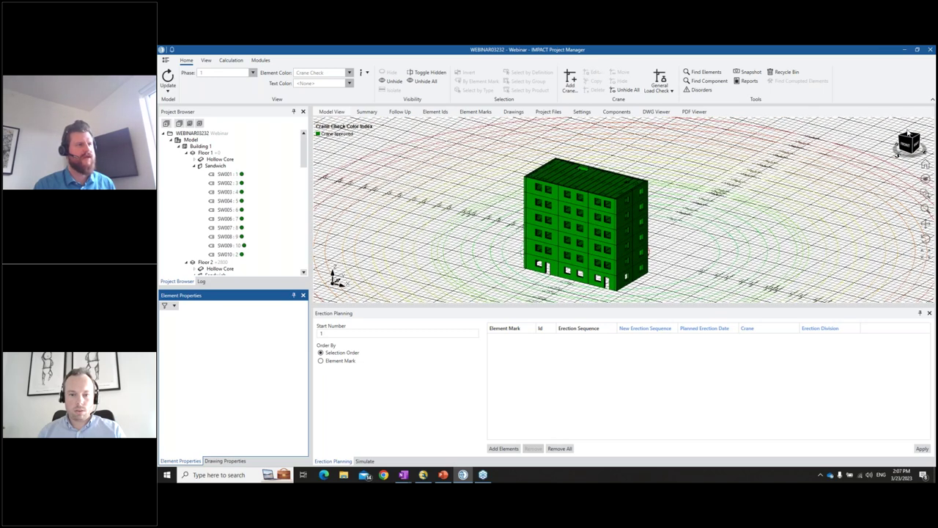
pyautogui.scroll(-2, 720, 223)
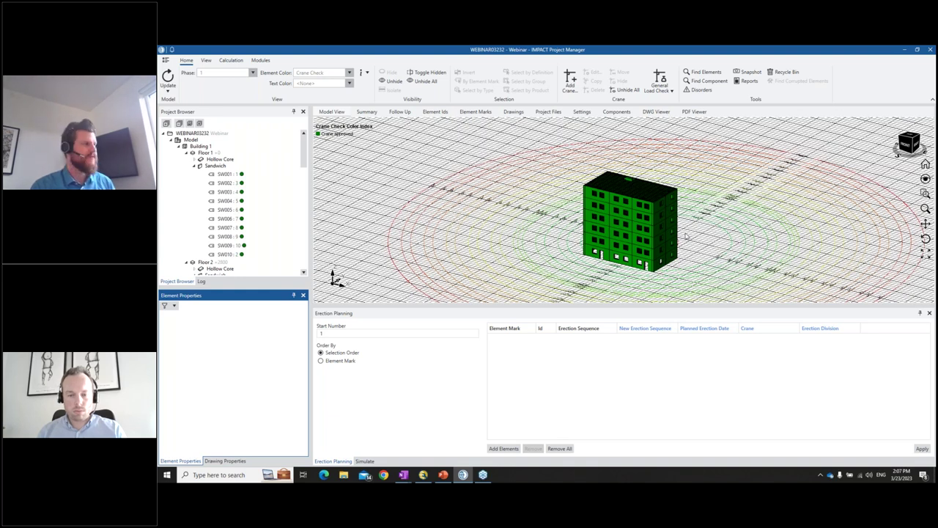
pyautogui.click(907, 137)
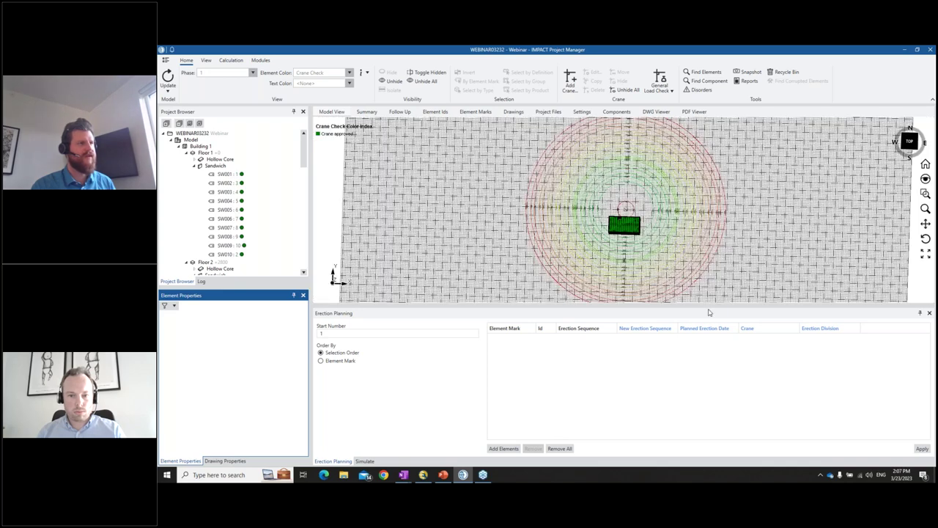
# Collapse Building 1 in the project tree and open the list of crane components
pyautogui.click(196, 167)
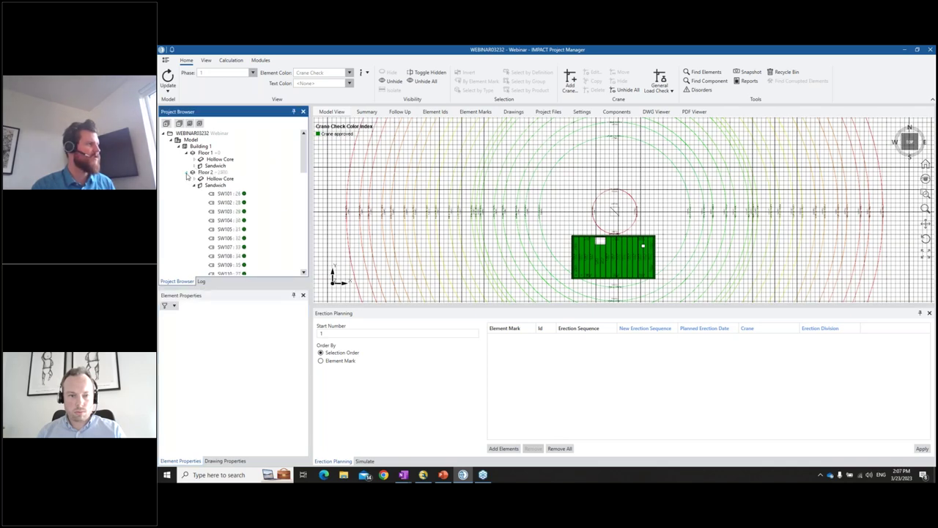
pyautogui.click(179, 146)
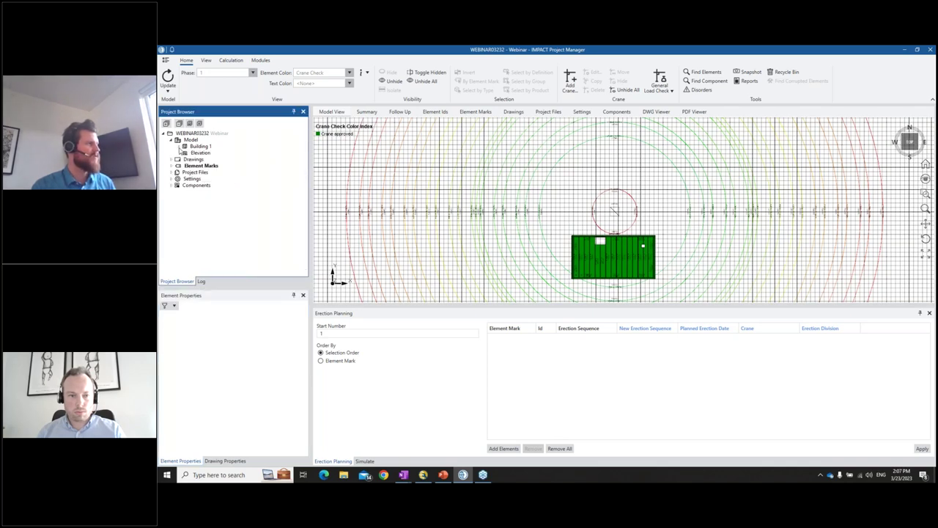
pyautogui.click(171, 185)
pyautogui.scroll(-1, 278, 212)
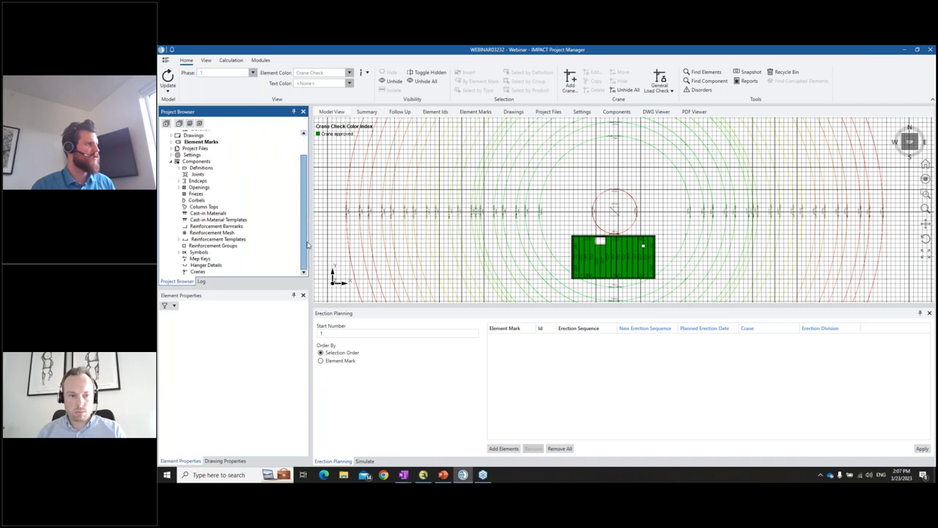
pyautogui.click(197, 272)
# Review WEBINAR CRANE's table of radius, capacity and colour values, and close it without changes
pyautogui.rightClick(354, 148)
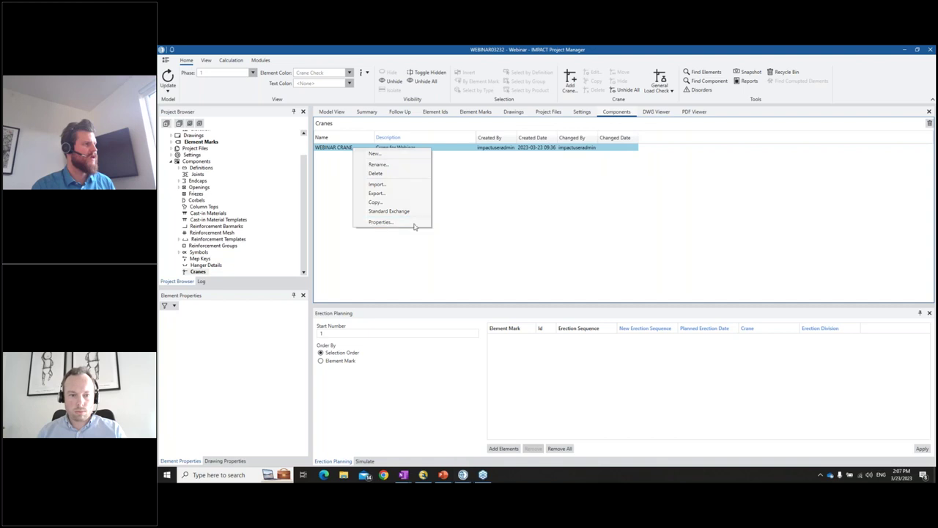
pyautogui.click(396, 221)
pyautogui.moveTo(568, 177); pyautogui.dragTo(658, 167)
pyautogui.click(609, 200)
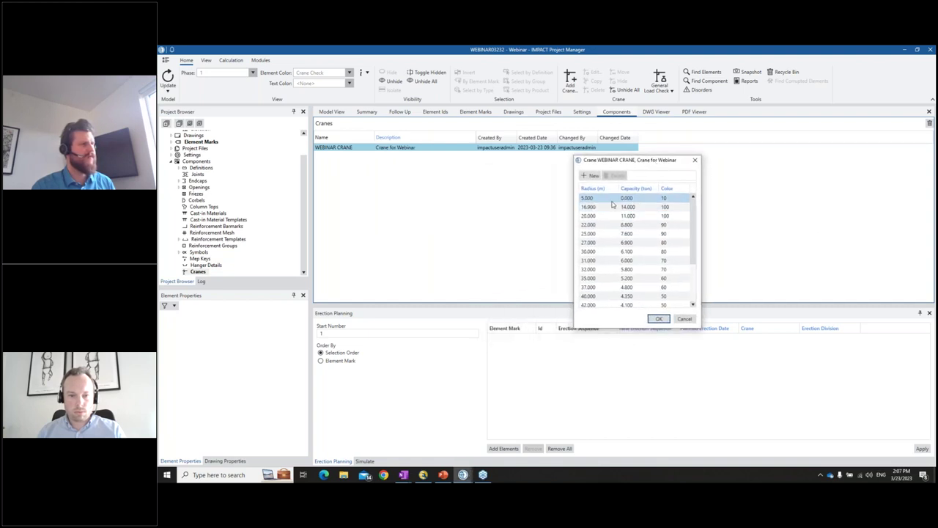
pyautogui.click(607, 199)
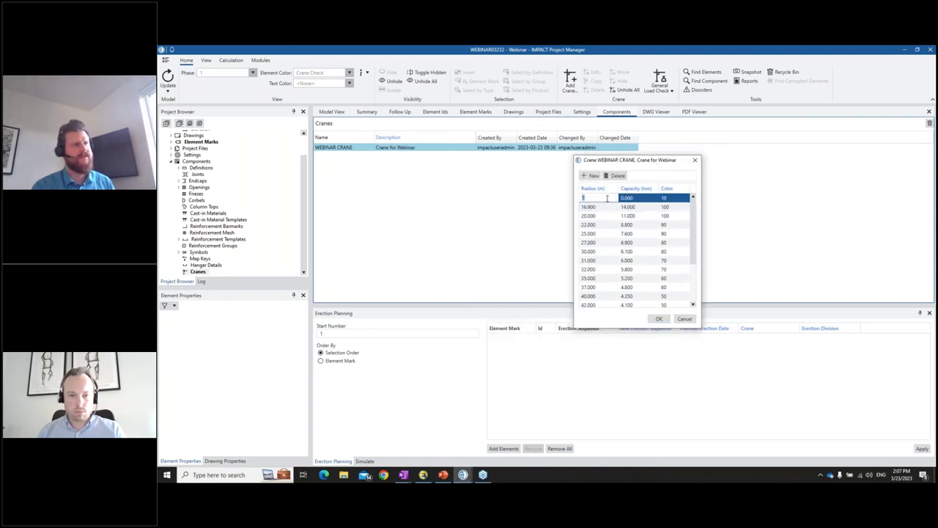
pyautogui.click(644, 197)
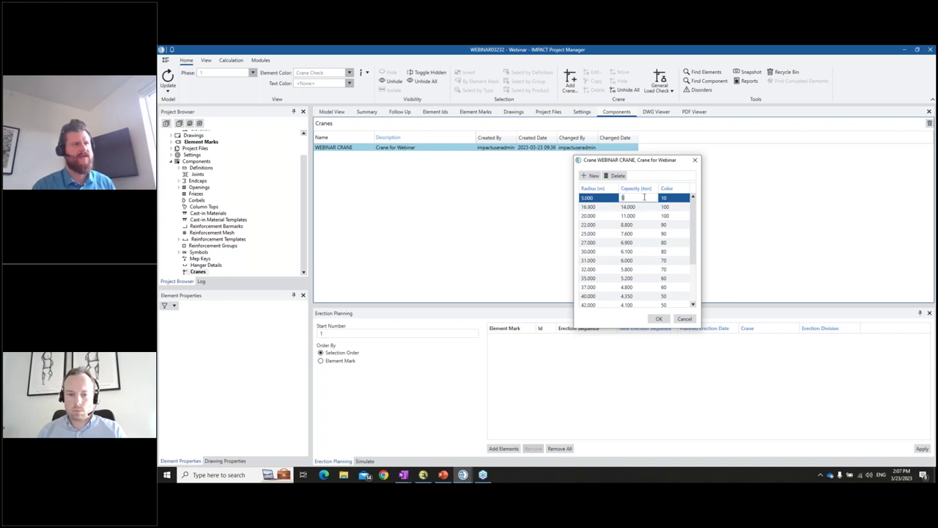
pyautogui.press('Return')
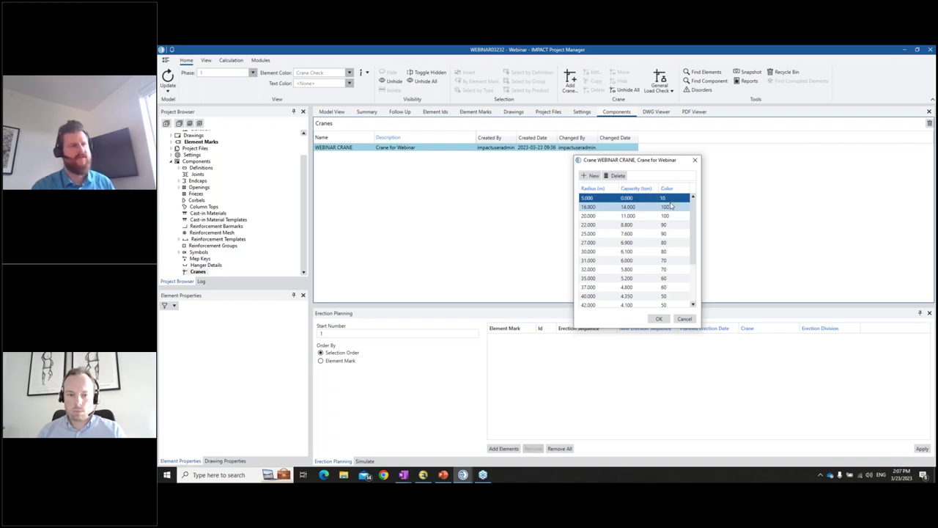
pyautogui.click(695, 160)
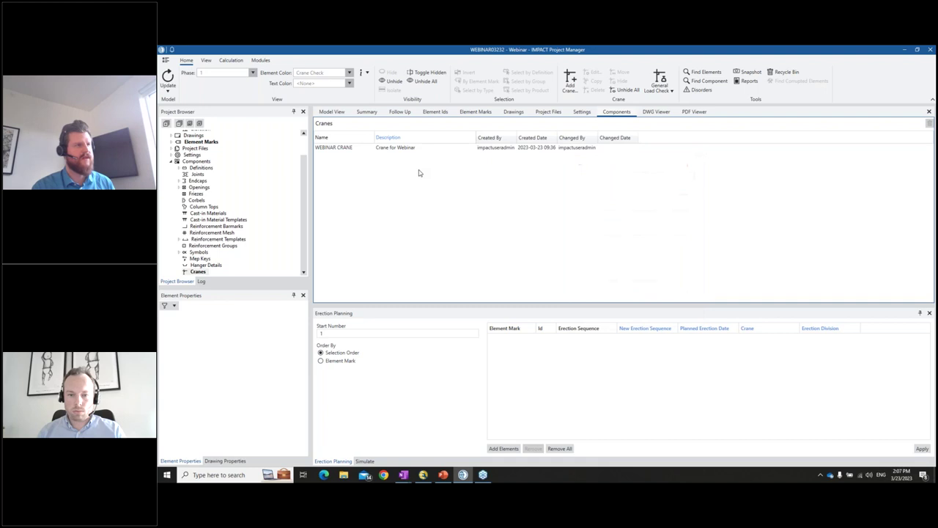
# Create a crane component named NEWCRANE with the description newcrane, try a blank capacity row, and close its table
pyautogui.rightClick(419, 173)
pyautogui.click(442, 178)
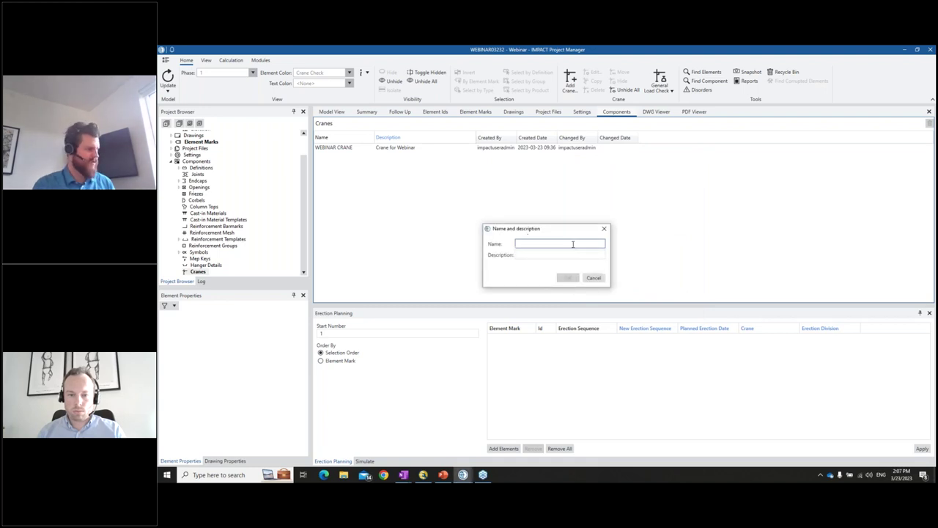
pyautogui.write('NEWCRANE')
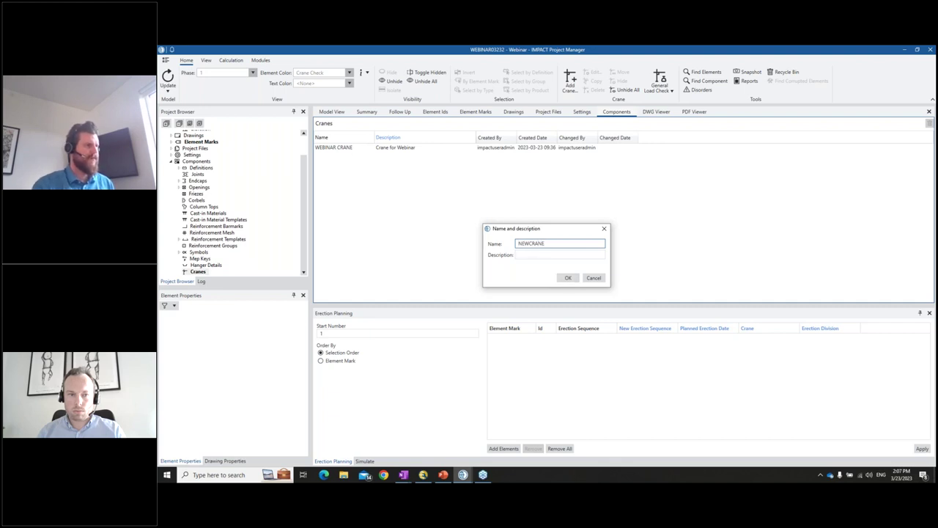
pyautogui.click(570, 257)
pyautogui.write('newcrane')
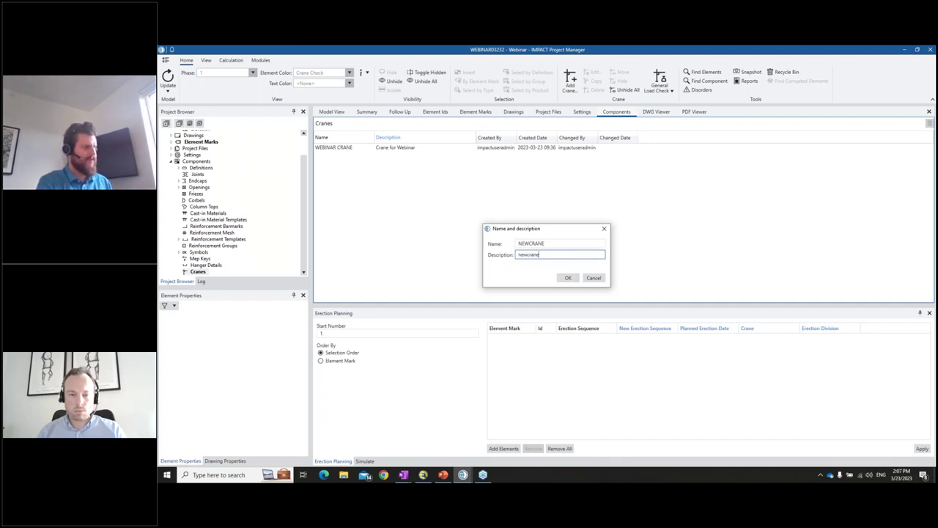
pyautogui.click(566, 278)
pyautogui.rightClick(516, 218)
pyautogui.click(535, 222)
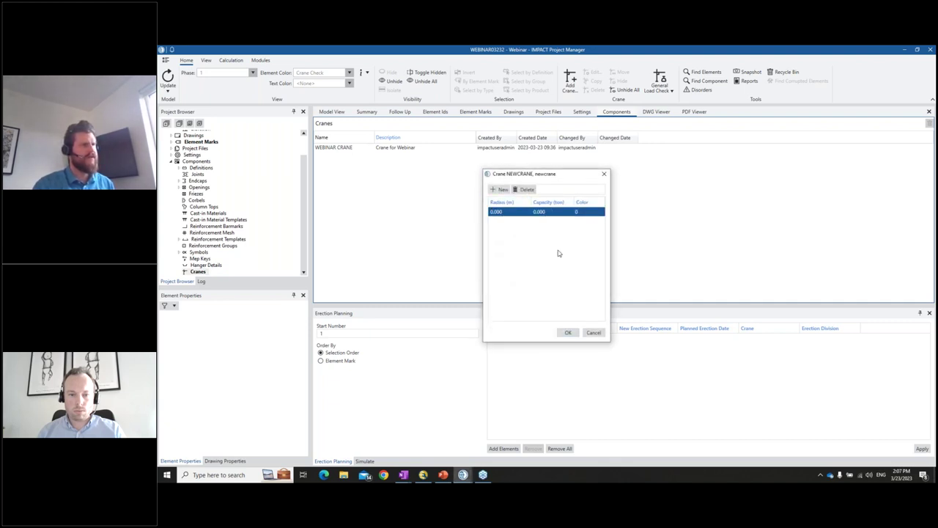
pyautogui.click(604, 174)
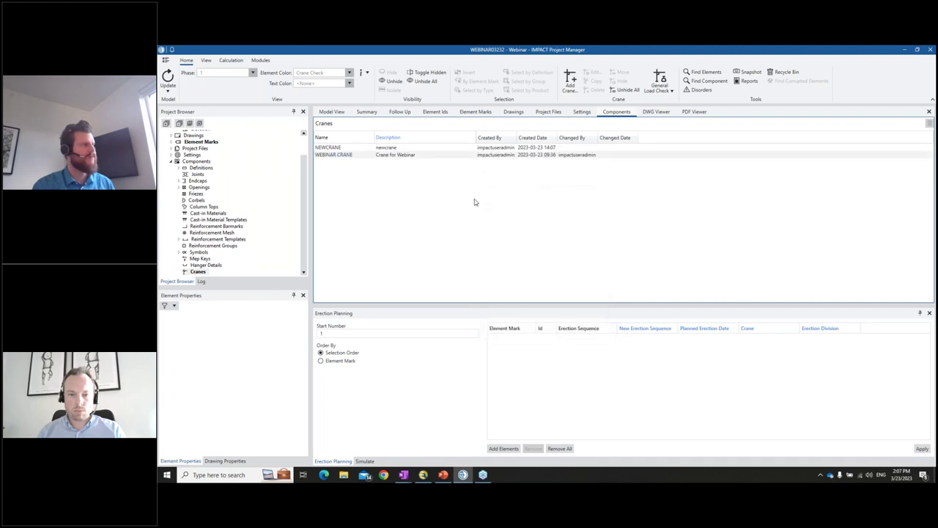
# Return to the 3D model of the project and turn off the drawing grid
pyautogui.moveTo(305, 174); pyautogui.dragTo(305, 150)
pyautogui.doubleClick(191, 139)
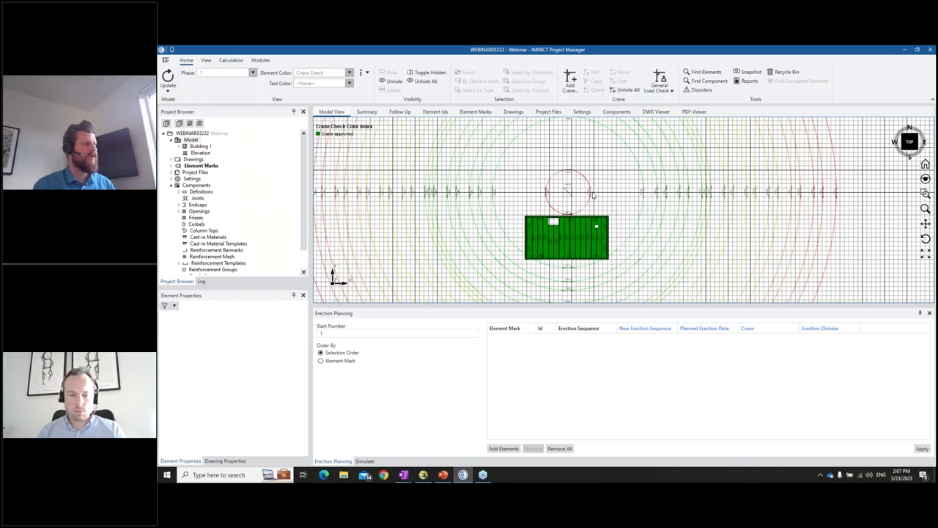
pyautogui.click(206, 60)
pyautogui.click(387, 91)
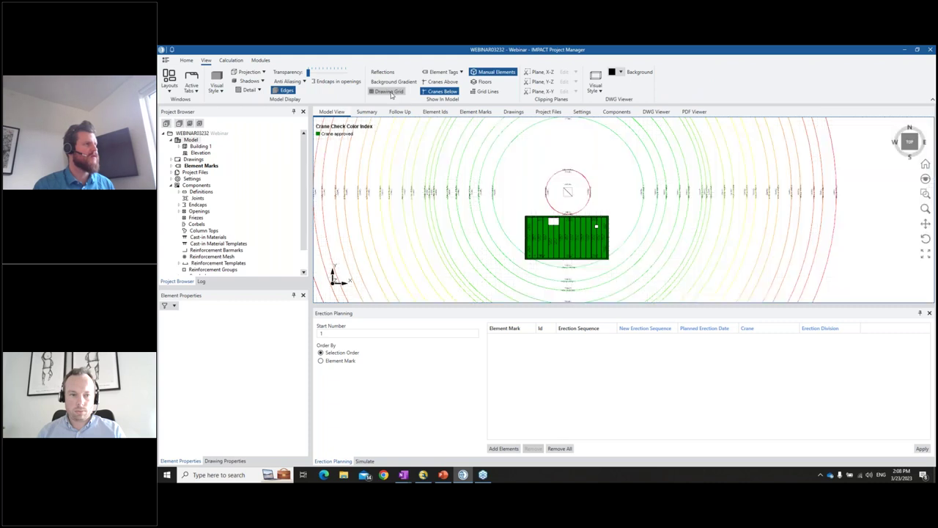
# Hide the cranes shown below the model and view the building from several sides in 3D
pyautogui.click(440, 91)
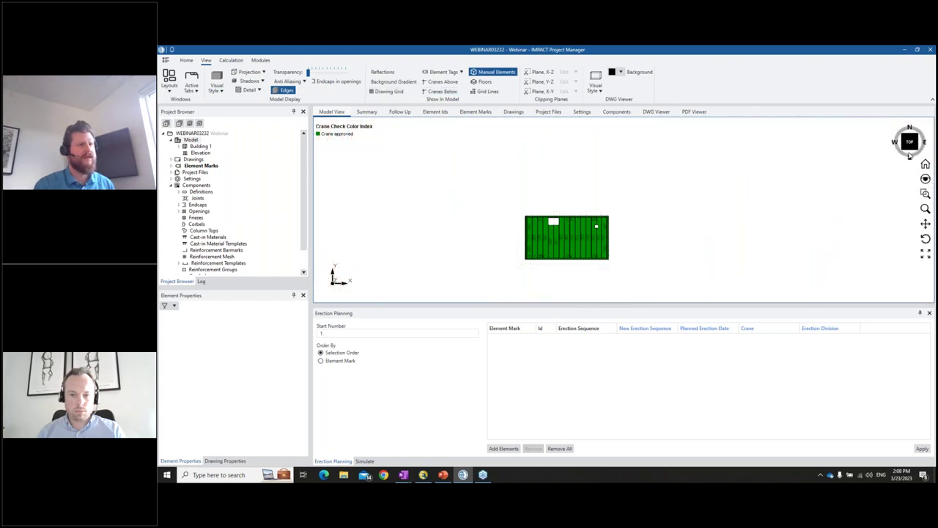
pyautogui.moveTo(906, 151); pyautogui.dragTo(862, 172)
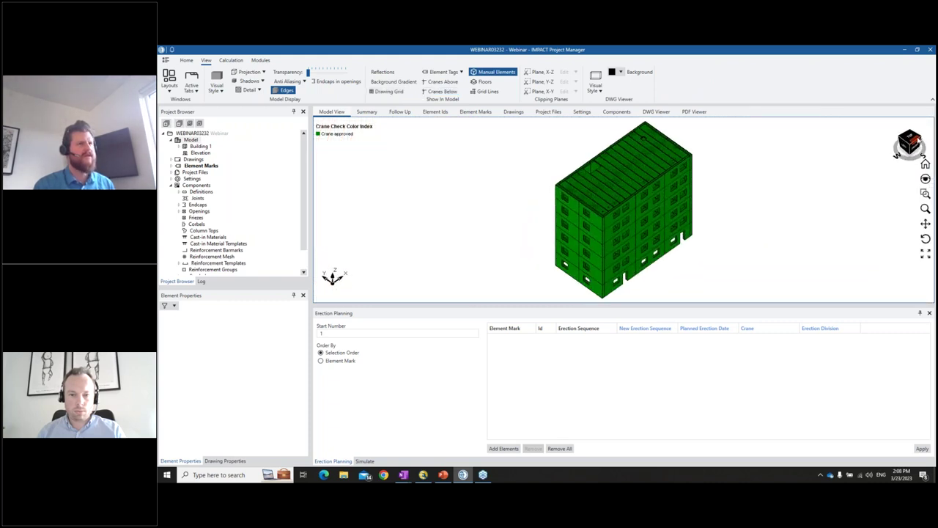
pyautogui.click(910, 140)
pyautogui.moveTo(910, 139); pyautogui.dragTo(907, 141)
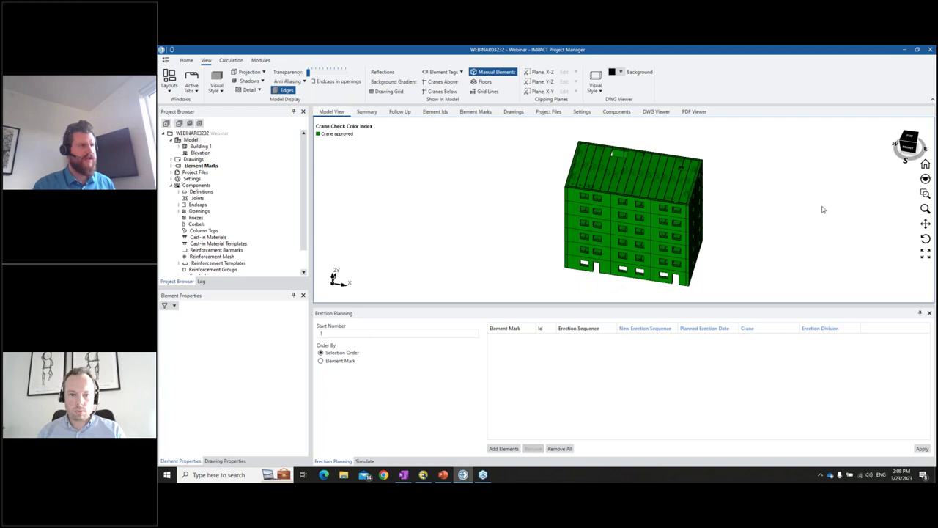
# Show the cranes below the model in plan view and check the mass of the western south-wall element against the capacity rings
pyautogui.click(909, 139)
pyautogui.click(443, 92)
pyautogui.scroll(-5, 411, 218)
pyautogui.moveTo(465, 217); pyautogui.dragTo(492, 231, button='middle')
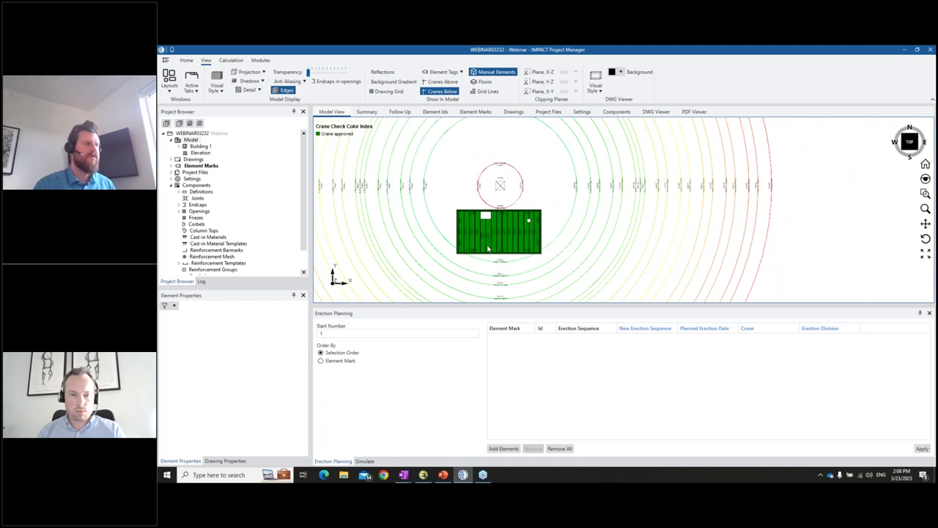
pyautogui.scroll(1, 502, 250)
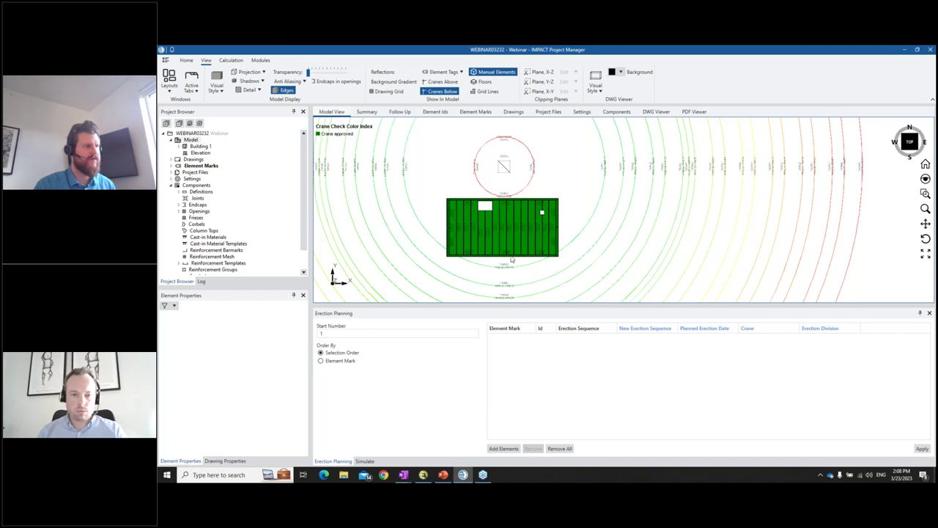
pyautogui.scroll(1, 482, 262)
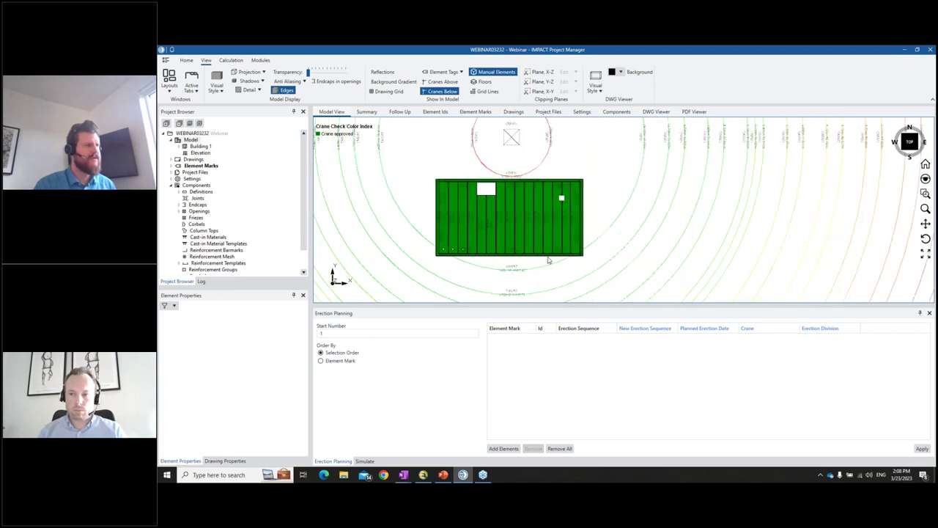
pyautogui.click(481, 256)
pyautogui.click(473, 253)
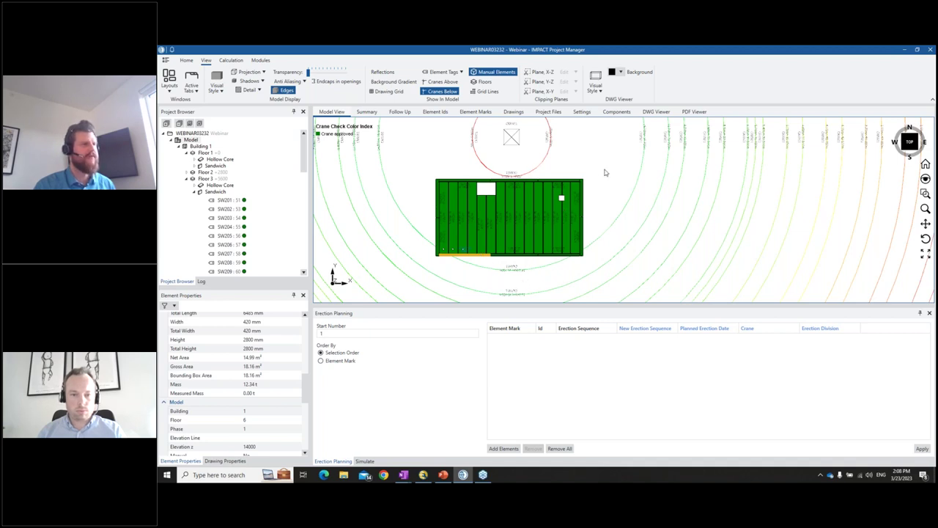
pyautogui.click(683, 176)
# Turn off the display of cranes below the model and show the building in a tilted front view
pyautogui.click(441, 91)
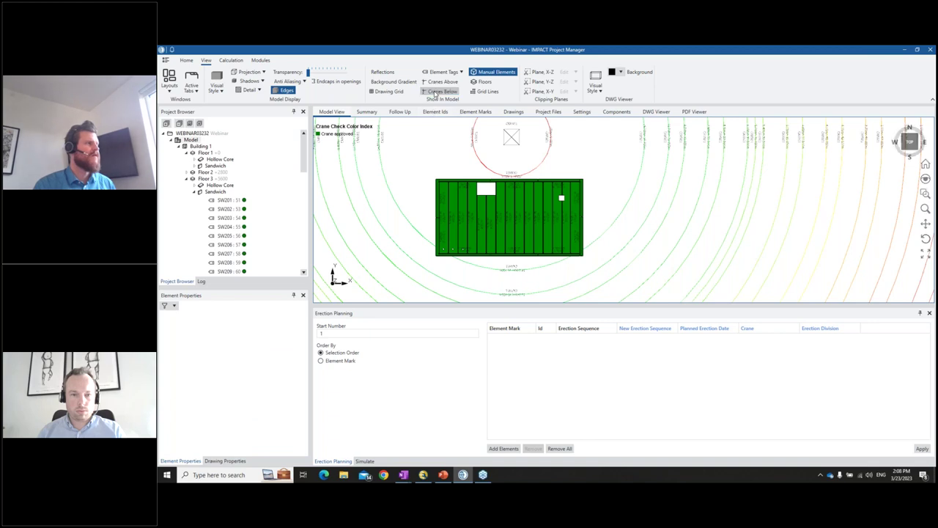
pyautogui.click(918, 152)
pyautogui.moveTo(911, 146); pyautogui.dragTo(900, 157)
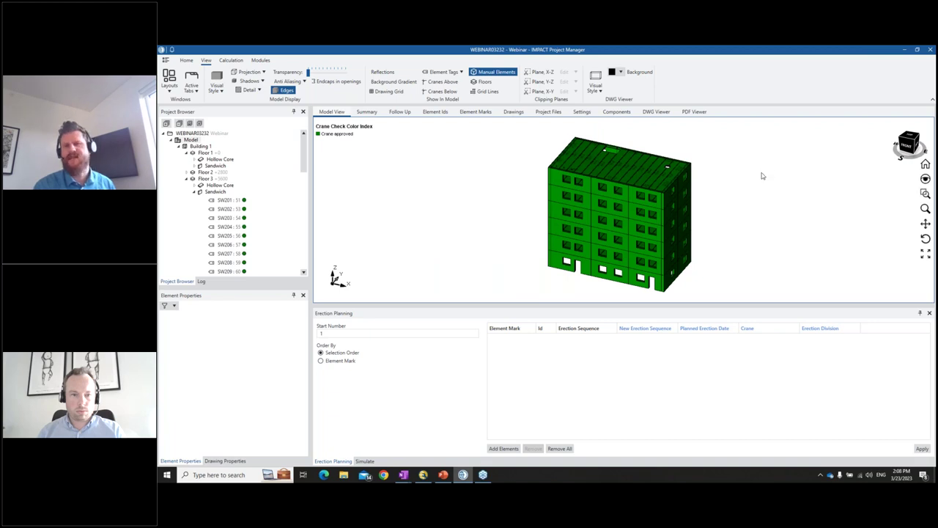
# Isolate Floor 1's sandwich walls and add them to the erection planning list in the order south, west, north, east
pyautogui.click(207, 154)
pyautogui.click(213, 167)
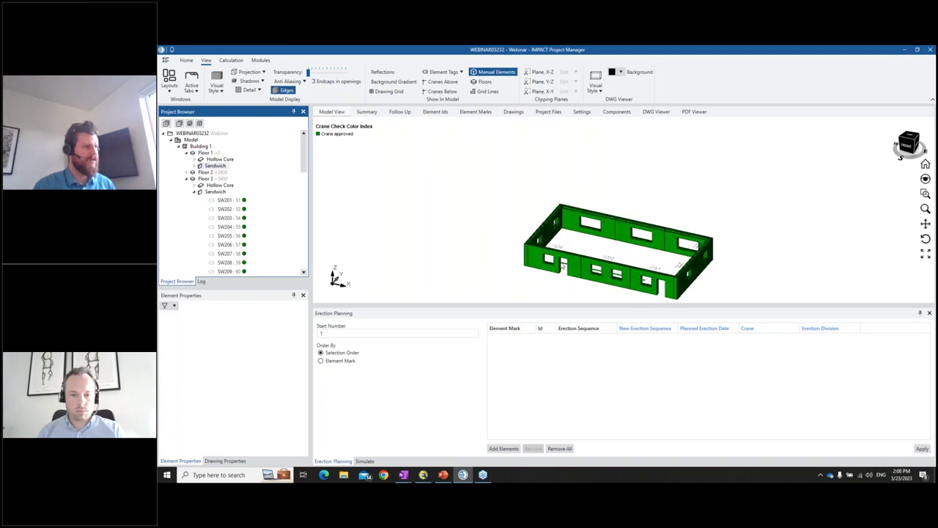
pyautogui.click(647, 282)
pyautogui.keyDown('ctrl'); pyautogui.click(551, 241); pyautogui.keyUp('ctrl')
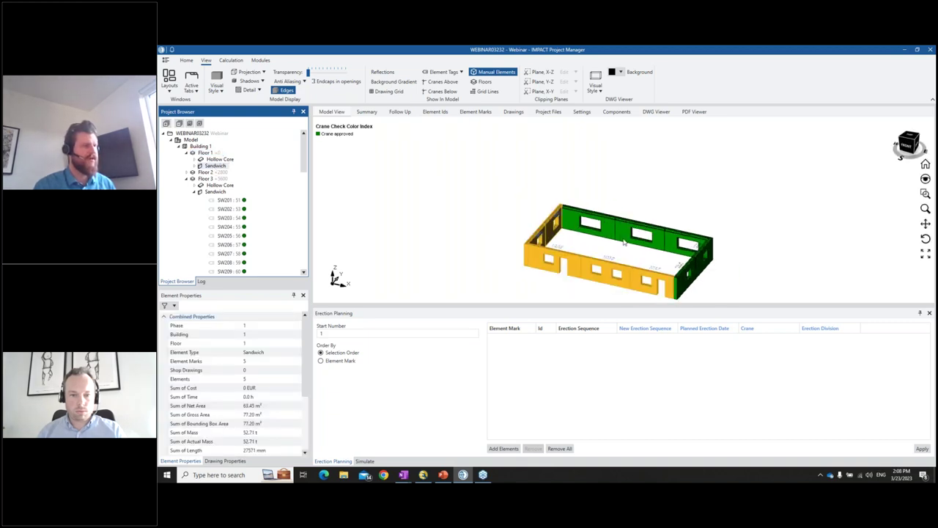
pyautogui.keyDown('ctrl'); pyautogui.click(628, 236); pyautogui.keyUp('ctrl')
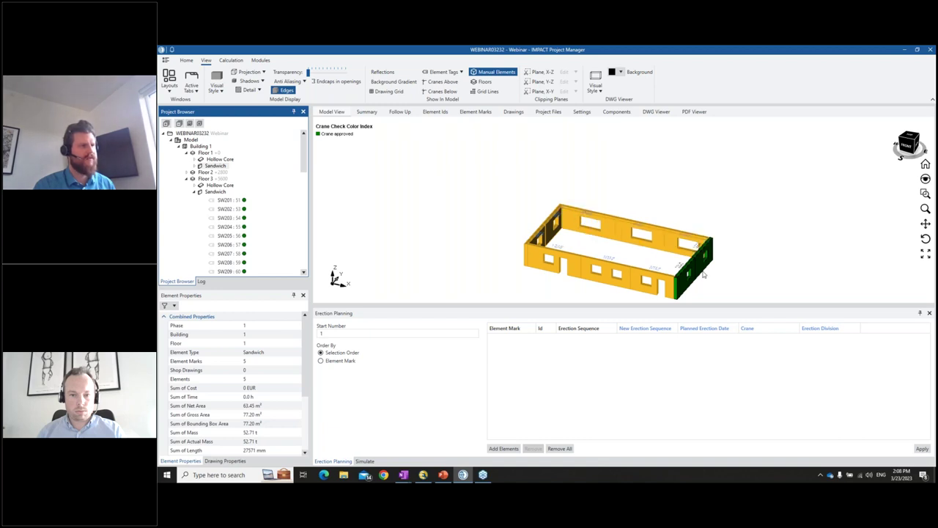
pyautogui.keyDown('ctrl'); pyautogui.click(695, 270); pyautogui.keyUp('ctrl')
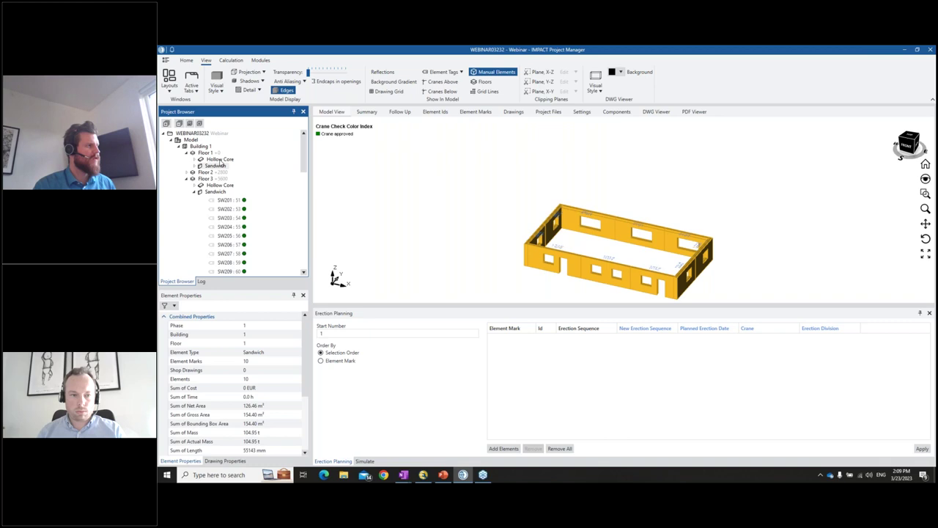
pyautogui.click(502, 449)
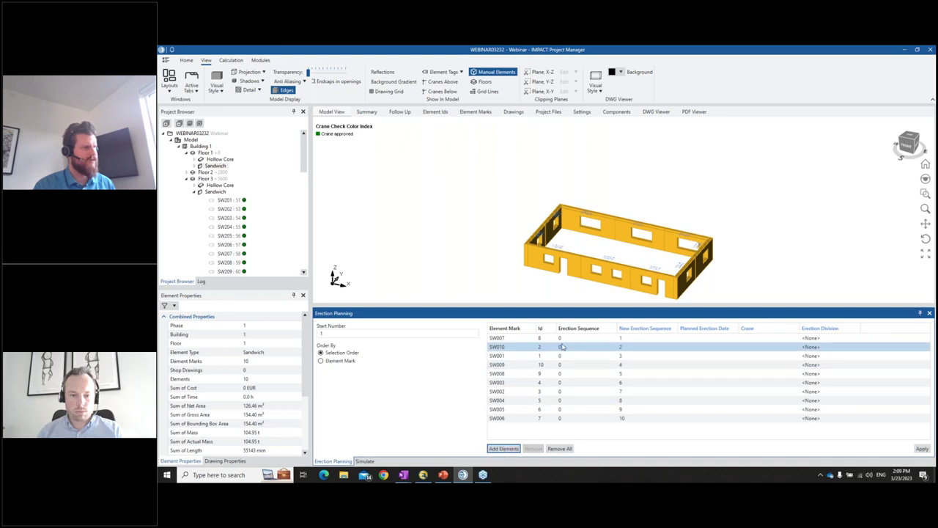
# Isolate Floor 1's hollow-core slabs, select them all and add them to the erection planning list
pyautogui.click(224, 159)
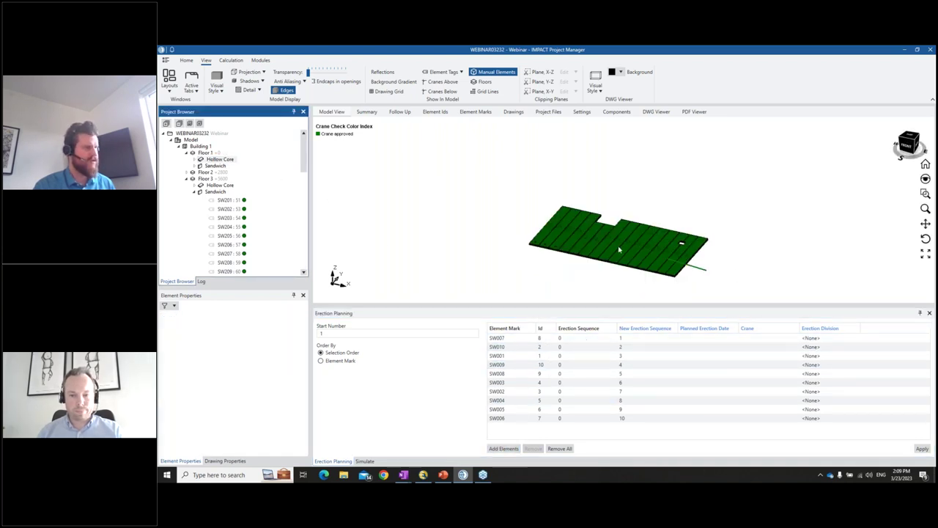
pyautogui.click(534, 244)
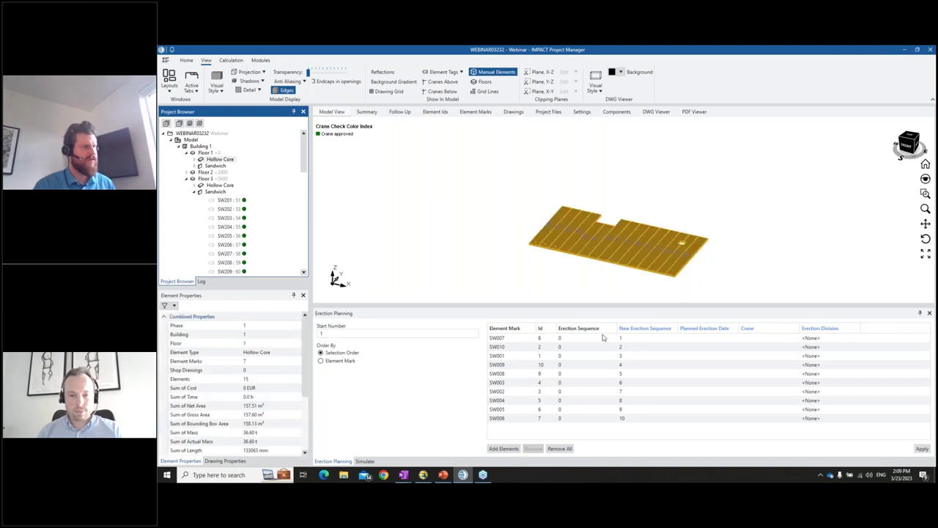
pyautogui.click(506, 449)
# Add Floor 2's sandwich walls to the erection planning list, selected in the order south, west, north, east
pyautogui.click(189, 173)
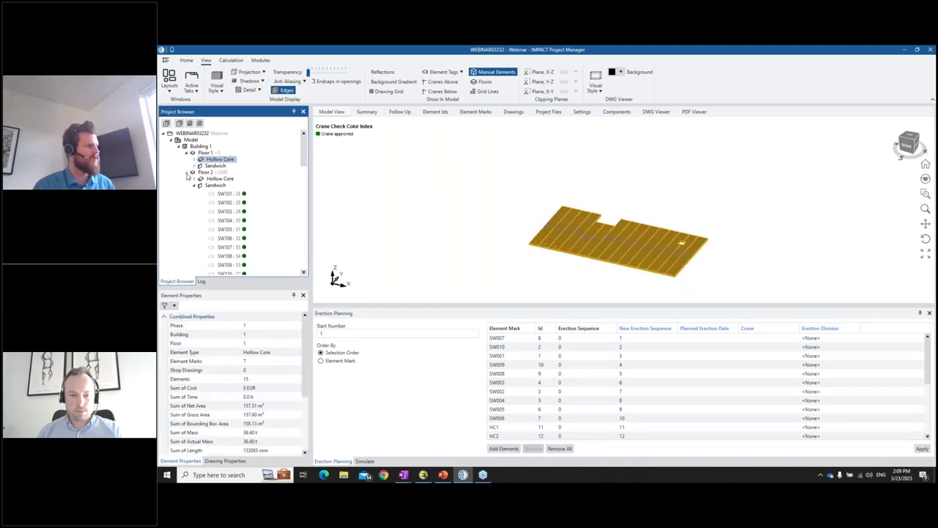
pyautogui.click(212, 185)
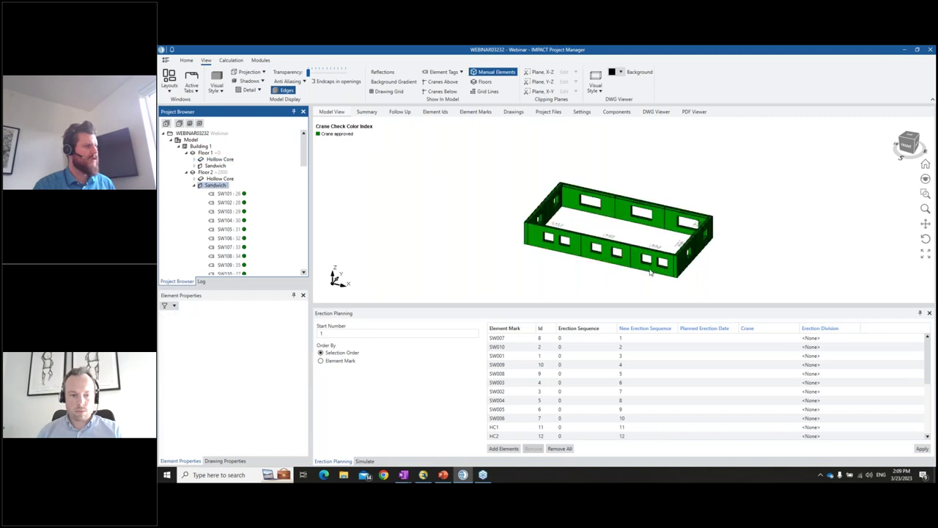
pyautogui.click(652, 266)
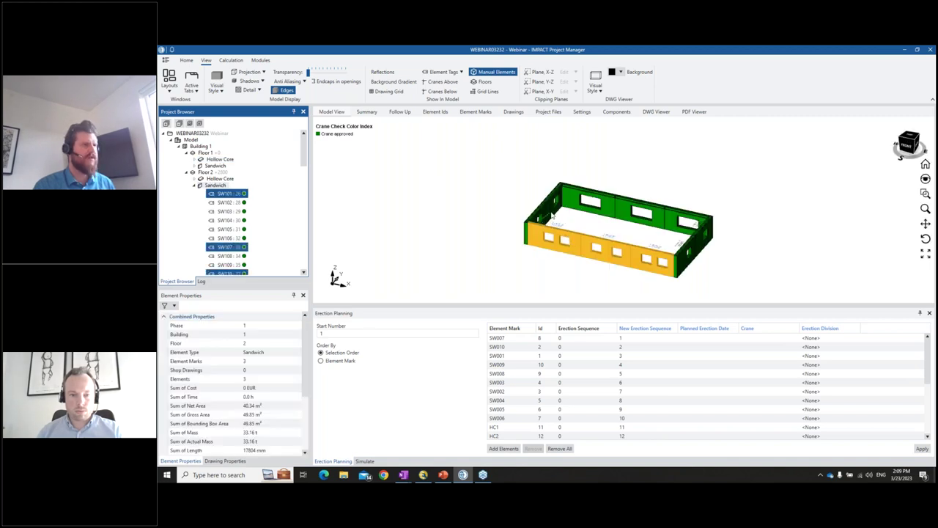
pyautogui.keyDown('ctrl'); pyautogui.click(544, 214); pyautogui.keyUp('ctrl')
pyautogui.keyDown('ctrl'); pyautogui.click(685, 222); pyautogui.keyUp('ctrl')
pyautogui.keyDown('ctrl'); pyautogui.click(698, 255); pyautogui.keyUp('ctrl')
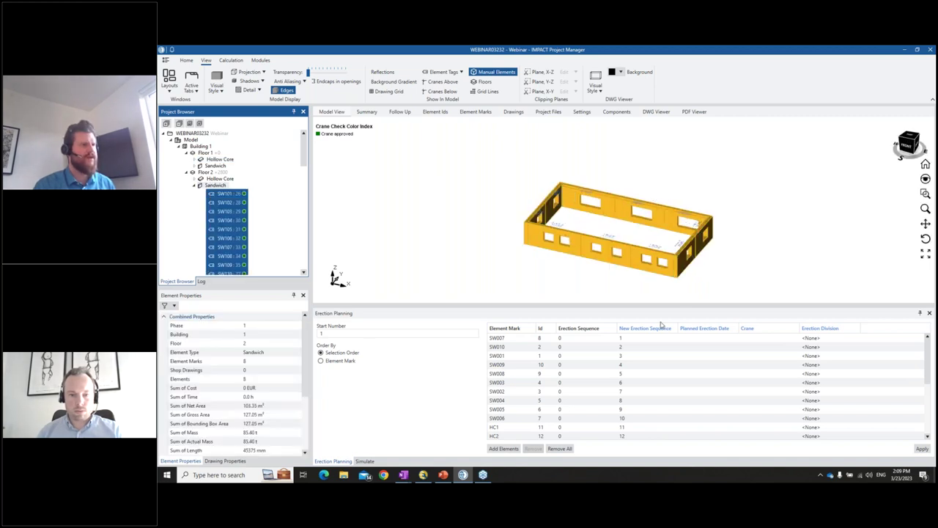
pyautogui.click(506, 448)
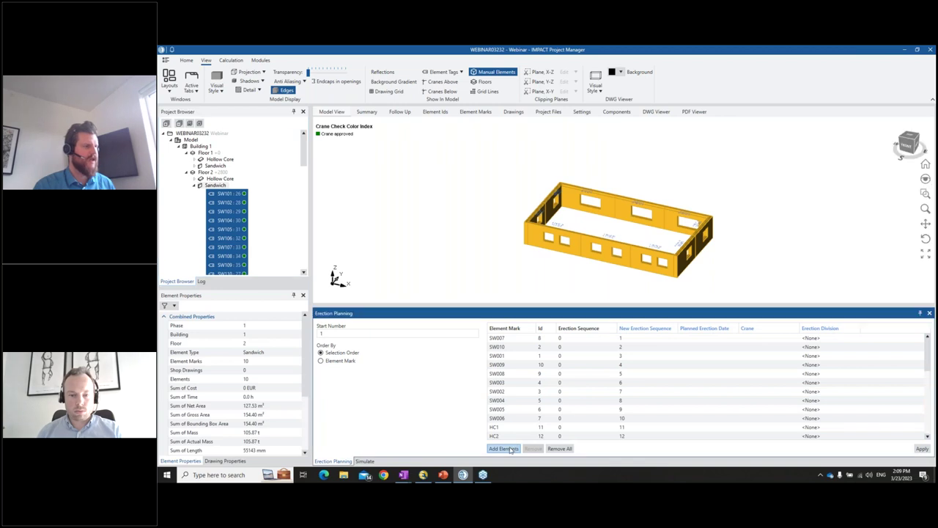
# Show only Floor 2's hollow-core slabs and add all of them to the erection planning list
pyautogui.click(196, 185)
pyautogui.click(220, 178)
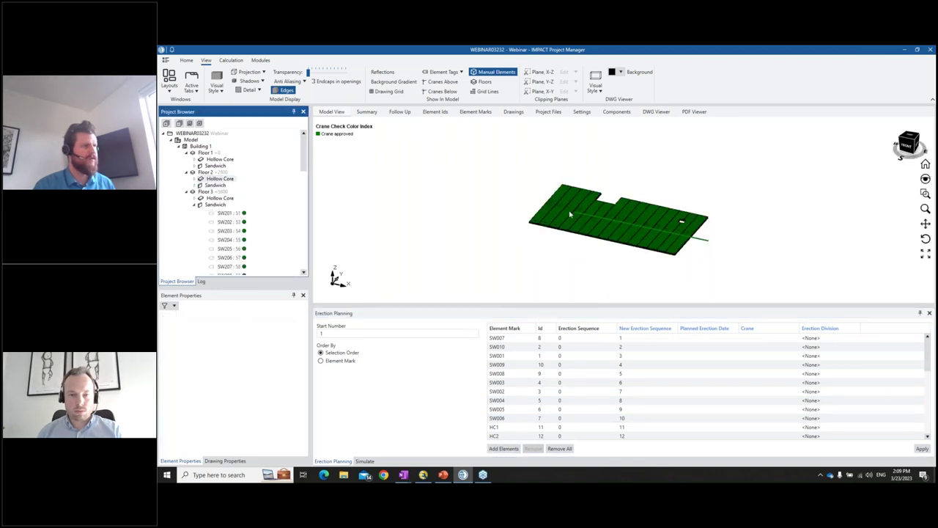
pyautogui.click(503, 449)
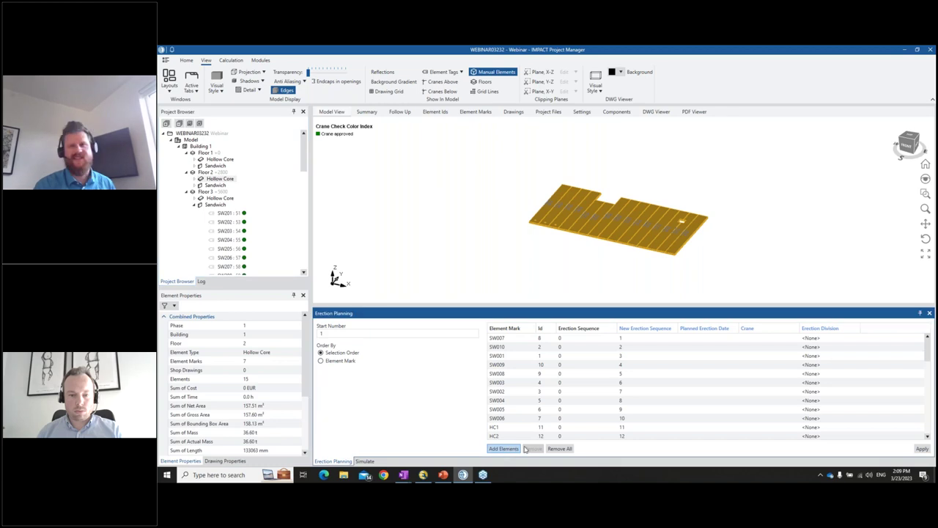
# Select Floor 3's sandwich walls in the order south, west, north, east and add them to the erection planning list
pyautogui.click(211, 205)
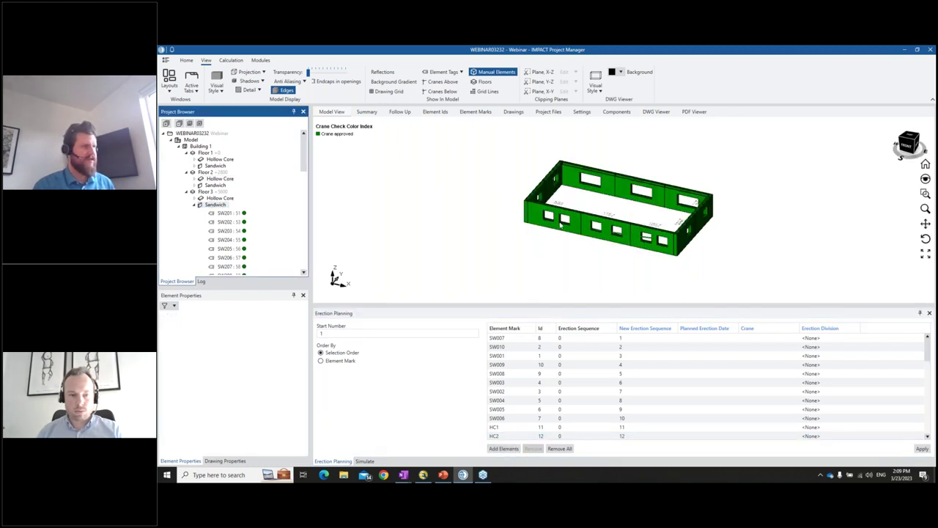
pyautogui.click(660, 242)
pyautogui.keyDown('ctrl'); pyautogui.click(560, 185); pyautogui.keyUp('ctrl')
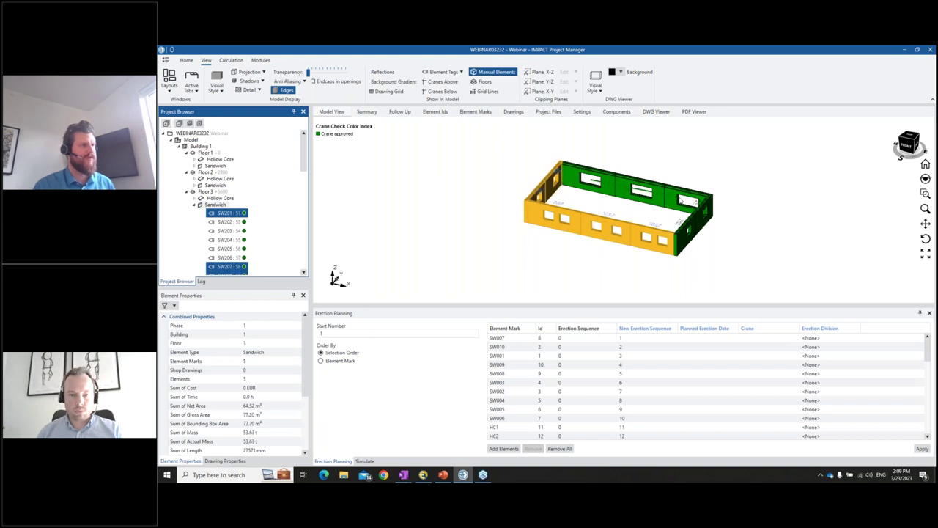
pyautogui.keyDown('ctrl'); pyautogui.click(680, 199); pyautogui.keyUp('ctrl')
pyautogui.keyDown('ctrl'); pyautogui.click(692, 223); pyautogui.keyUp('ctrl')
pyautogui.click(505, 448)
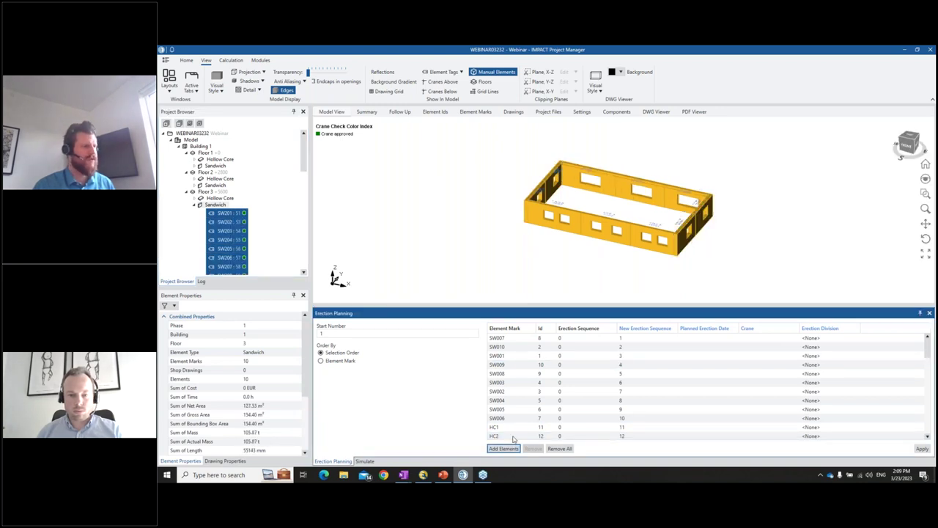
# Select all of Floor 3's hollow-core slabs and add them to the erection planning list
pyautogui.click(195, 206)
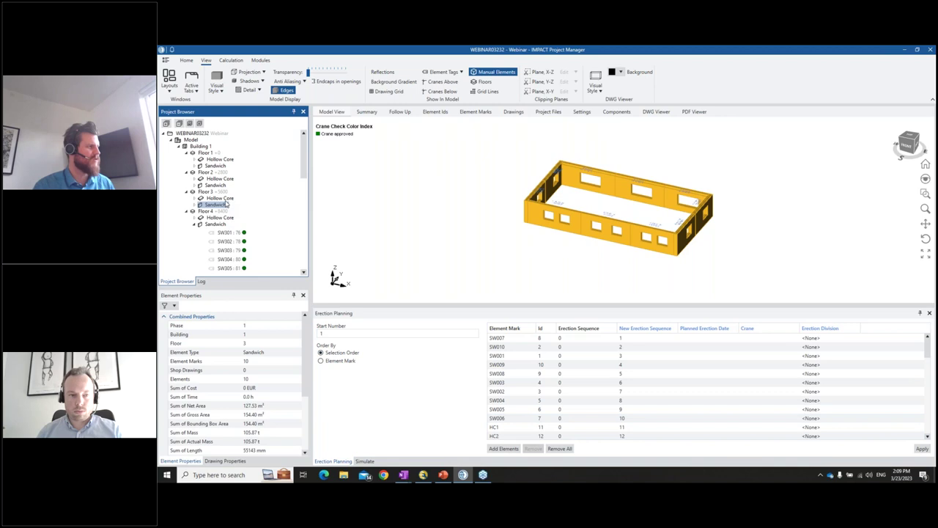
pyautogui.click(221, 199)
pyautogui.moveTo(718, 224); pyautogui.dragTo(547, 185)
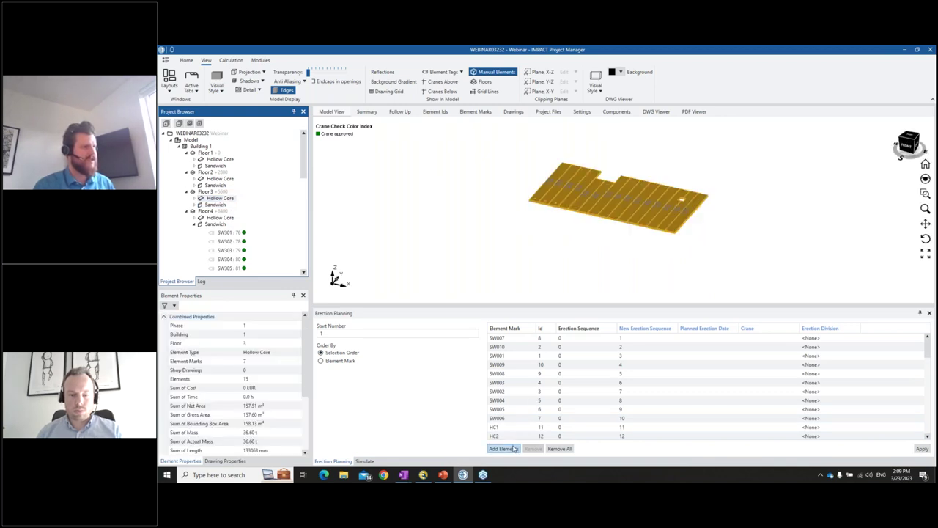
pyautogui.click(361, 313)
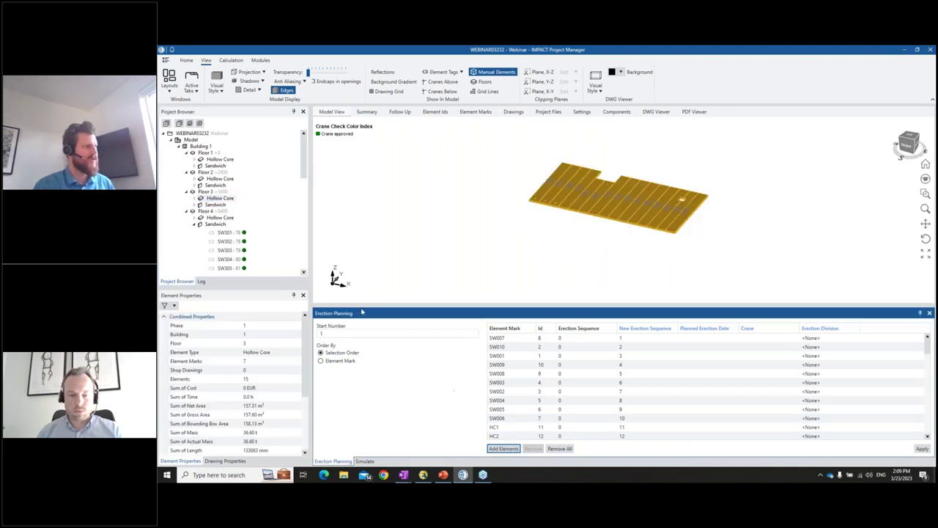
# Select Floor 4's sandwich walls in the order south, west, north, east and add them to the erection planning list
pyautogui.click(214, 225)
pyautogui.click(224, 233)
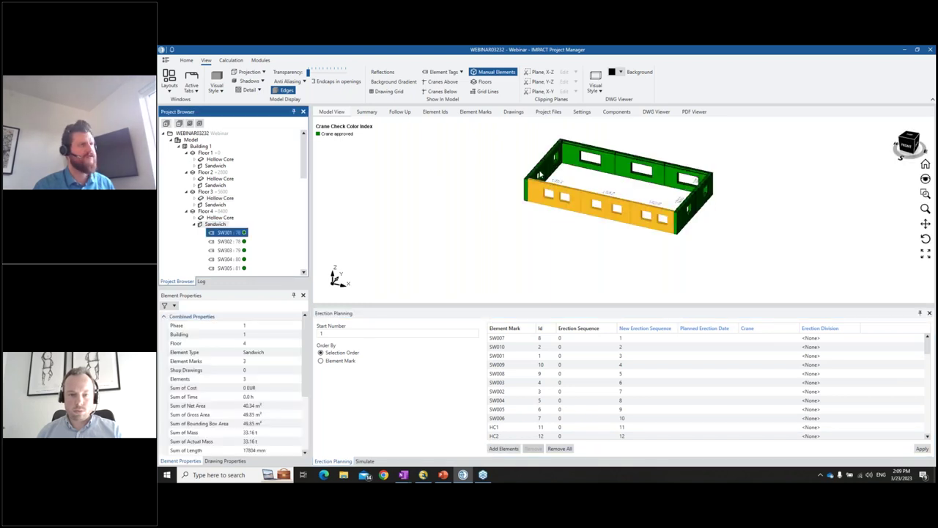
pyautogui.keyDown('ctrl'); pyautogui.click(539, 174); pyautogui.keyUp('ctrl')
pyautogui.keyDown('ctrl'); pyautogui.click(685, 182); pyautogui.keyUp('ctrl')
pyautogui.keyDown('ctrl'); pyautogui.click(704, 205); pyautogui.keyUp('ctrl')
pyautogui.click(505, 449)
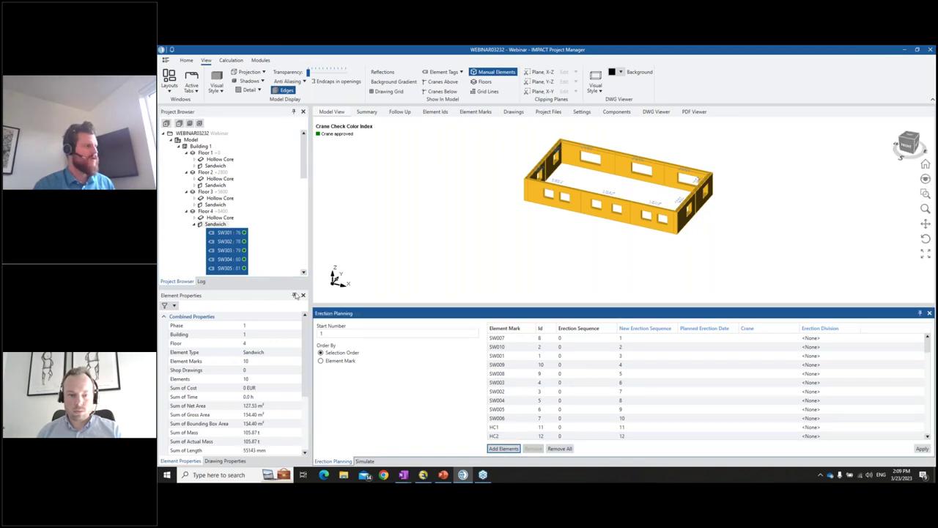
# Isolate and select all of Floor 4's hollow-core slabs for the erection planning list and collapse Floor 4 in the project tree
pyautogui.click(228, 218)
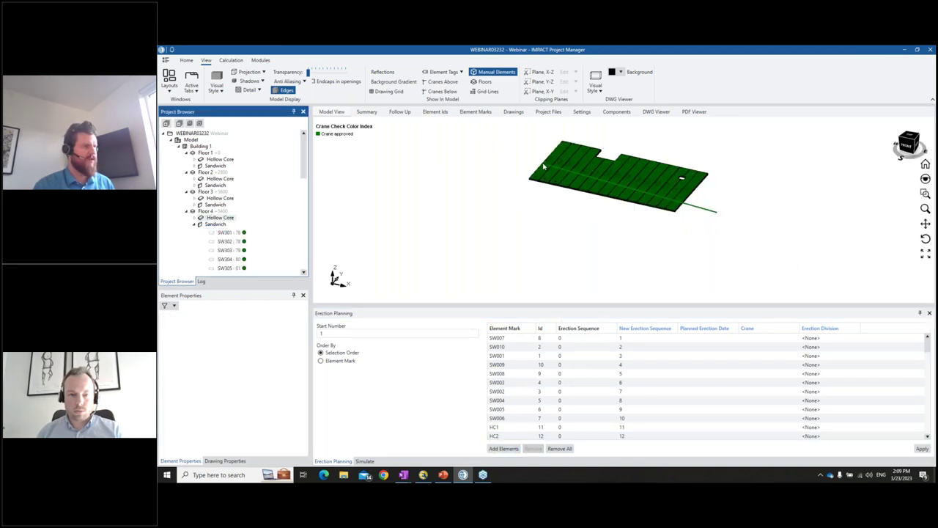
pyautogui.click(220, 218)
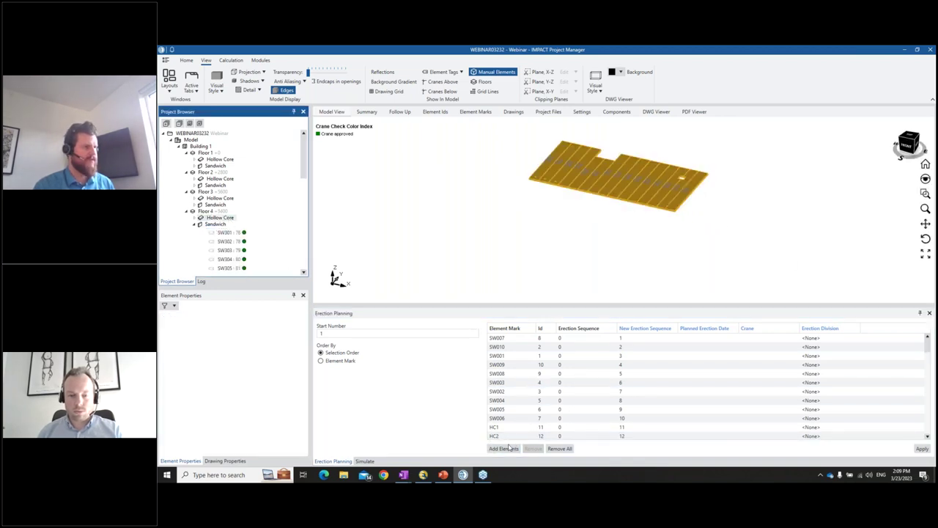
pyautogui.click(188, 212)
# Add Floor 5's sandwich walls and after them its hollow-core slabs to the erection planning list
pyautogui.click(187, 219)
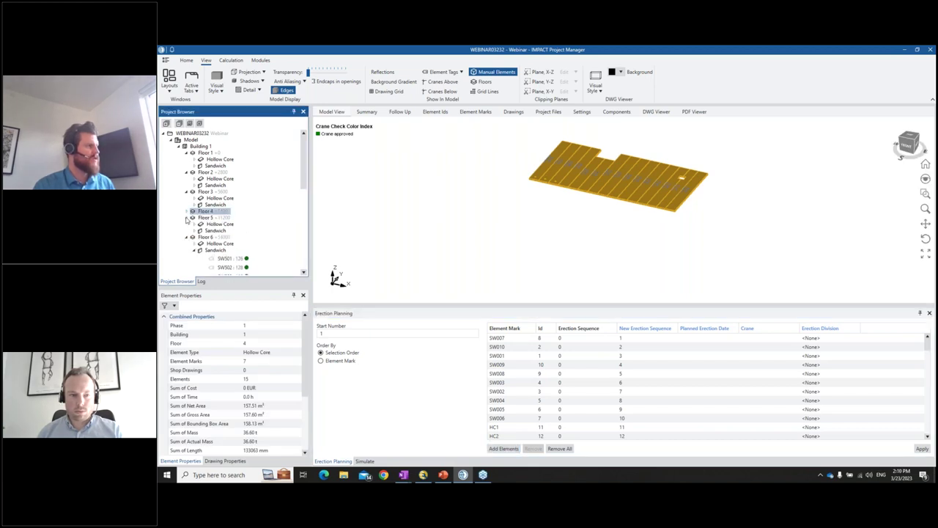
pyautogui.click(210, 231)
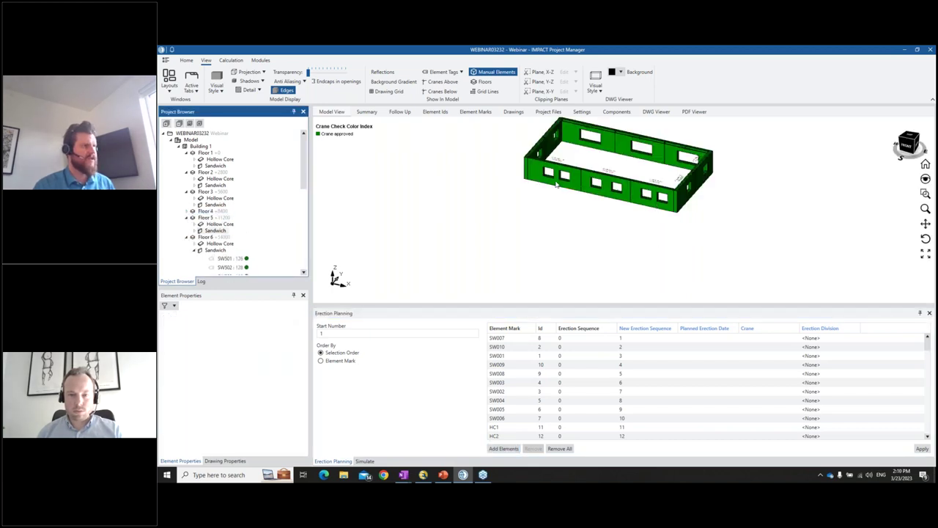
pyautogui.keyDown('ctrl'); pyautogui.click(682, 156); pyautogui.keyUp('ctrl')
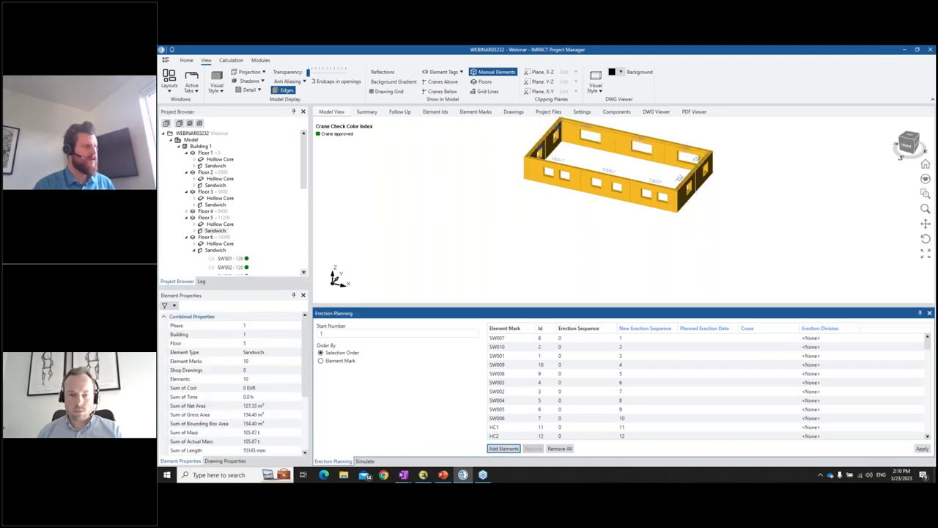
pyautogui.click(220, 224)
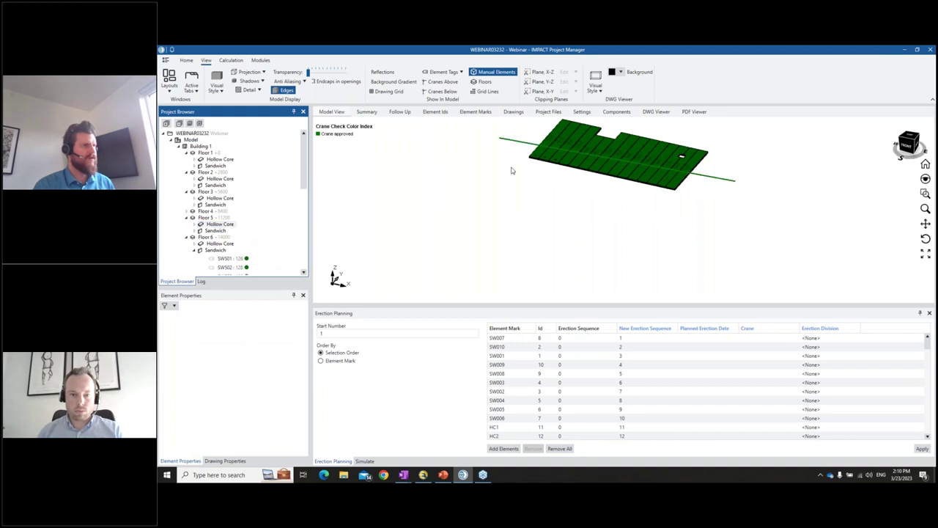
pyautogui.click(504, 448)
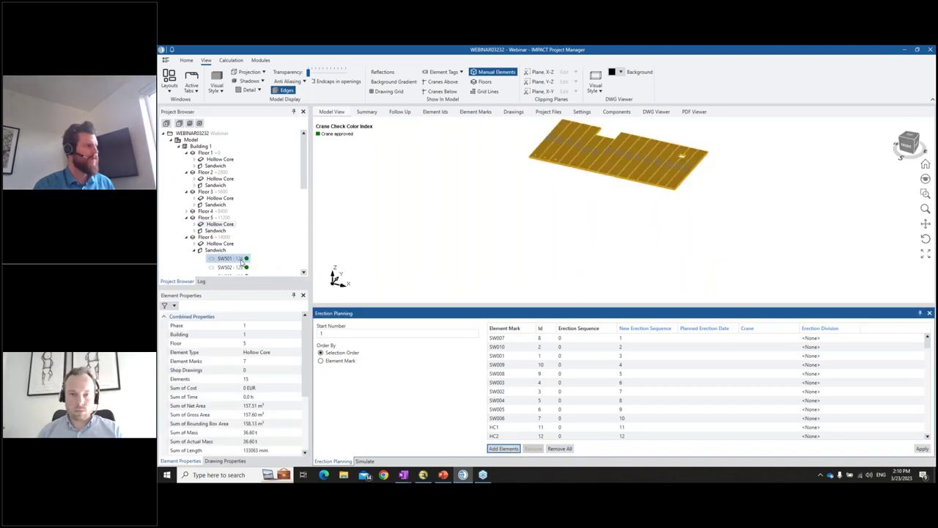
# Add Floor 6's sandwich walls to the erection planning list, followed by its hollow-core slabs
pyautogui.click(215, 250)
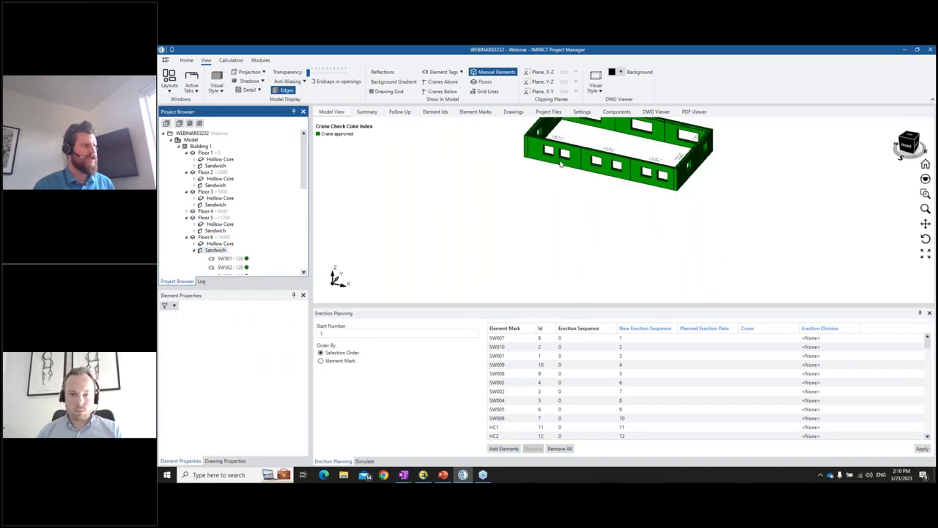
pyautogui.click(227, 258)
pyautogui.keyDown('ctrl'); pyautogui.click(499, 192); pyautogui.keyUp('ctrl')
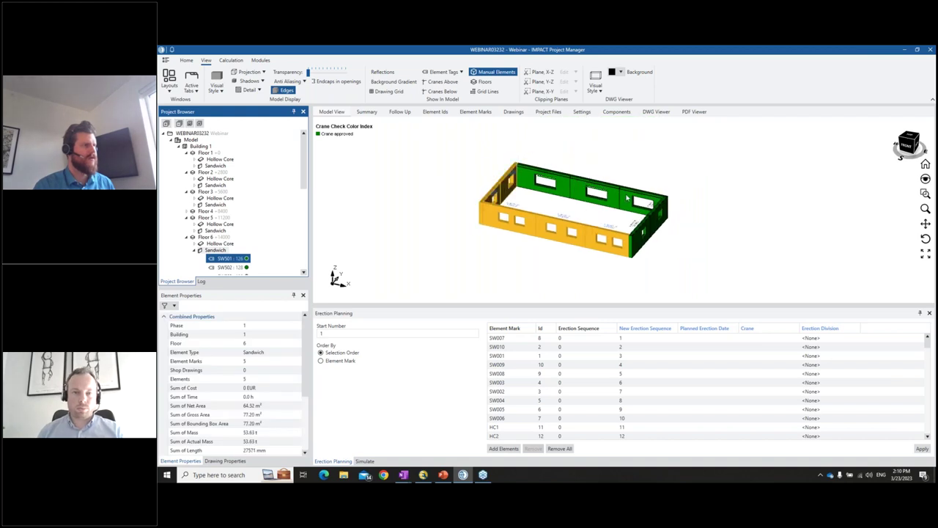
pyautogui.keyDown('ctrl'); pyautogui.click(645, 198); pyautogui.keyUp('ctrl')
pyautogui.keyDown('ctrl'); pyautogui.click(648, 228); pyautogui.keyUp('ctrl')
pyautogui.click(504, 448)
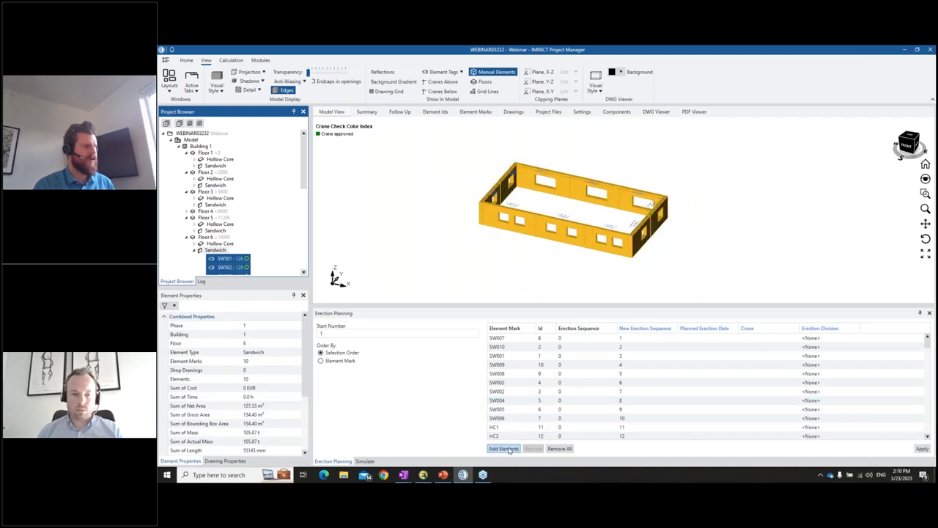
pyautogui.click(228, 244)
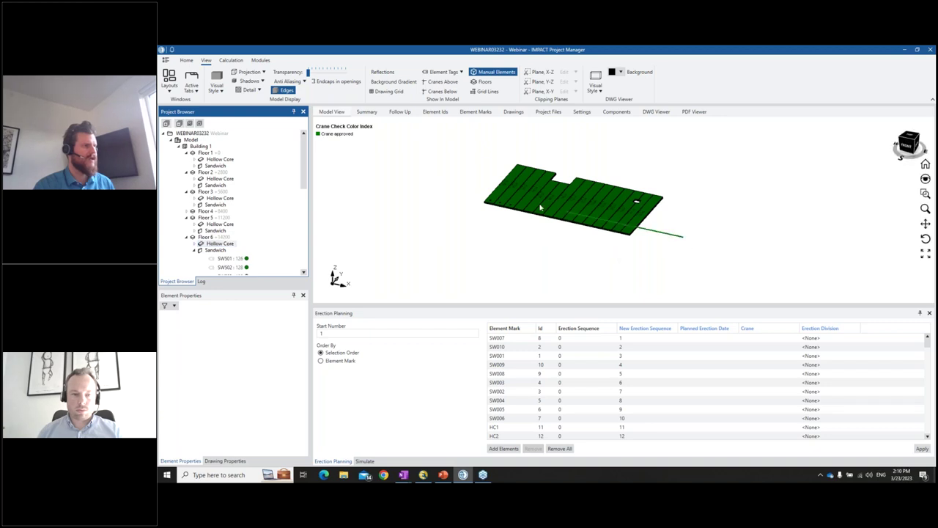
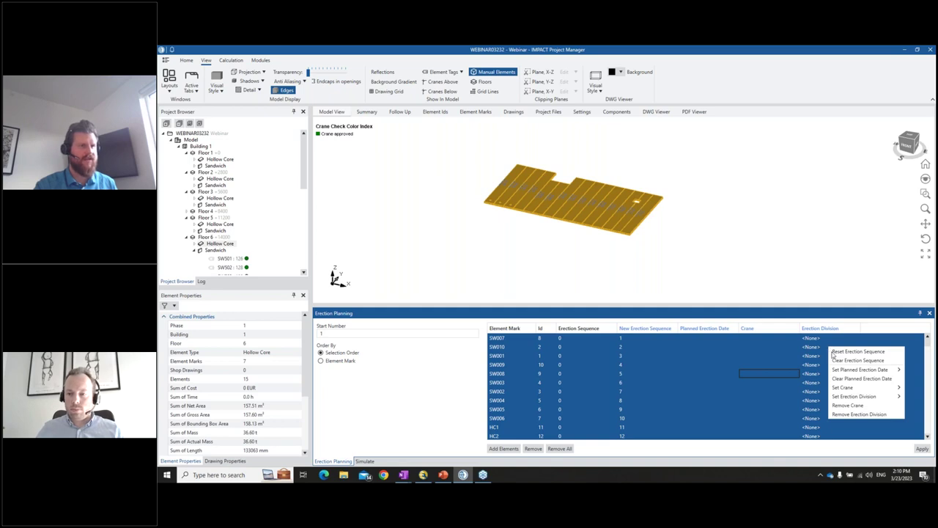
# Set the erection division of all listed elements to Erection and apply the erection planning
pyautogui.moveTo(843, 396)
pyautogui.click(800, 397)
pyautogui.click(755, 414)
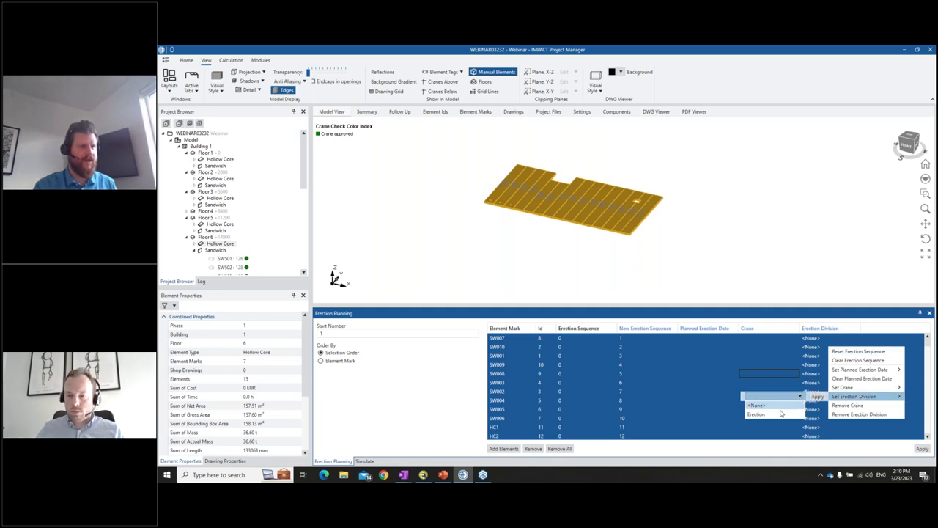
pyautogui.click(817, 397)
pyautogui.scroll(4, 852, 385)
pyautogui.scroll(-20, 829, 373)
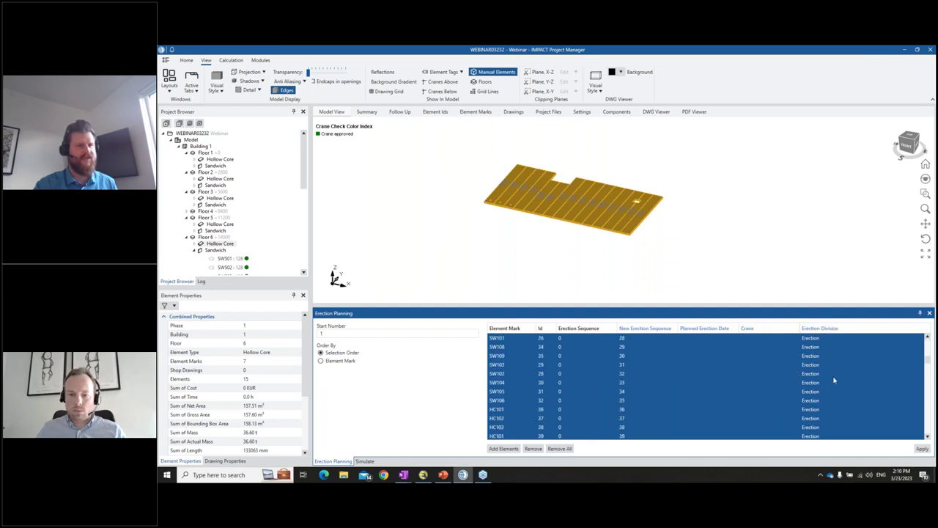
pyautogui.scroll(15, 842, 395)
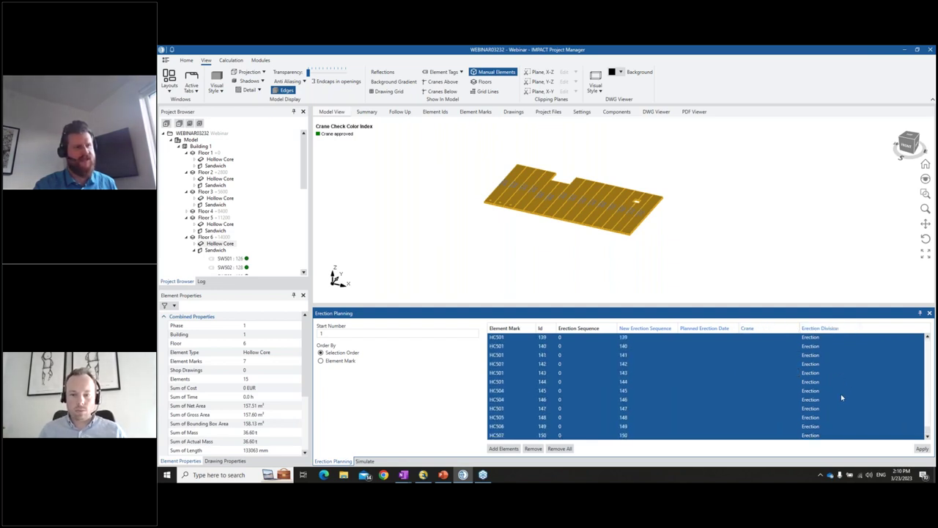
pyautogui.scroll(10, 861, 393)
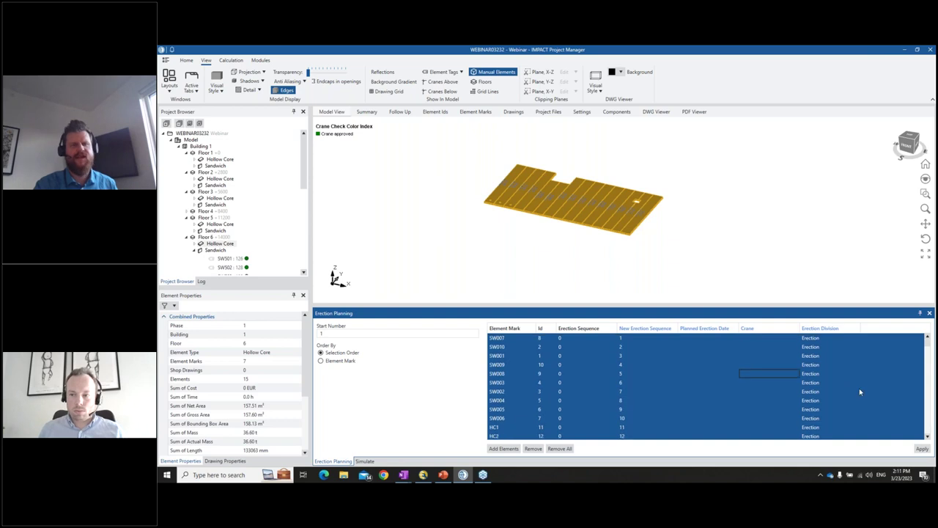
pyautogui.click(854, 392)
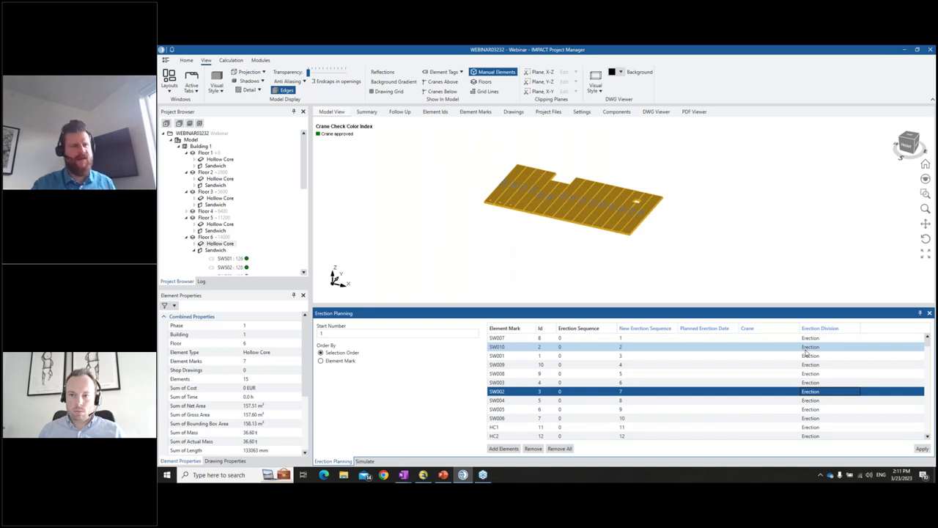
pyautogui.click(920, 449)
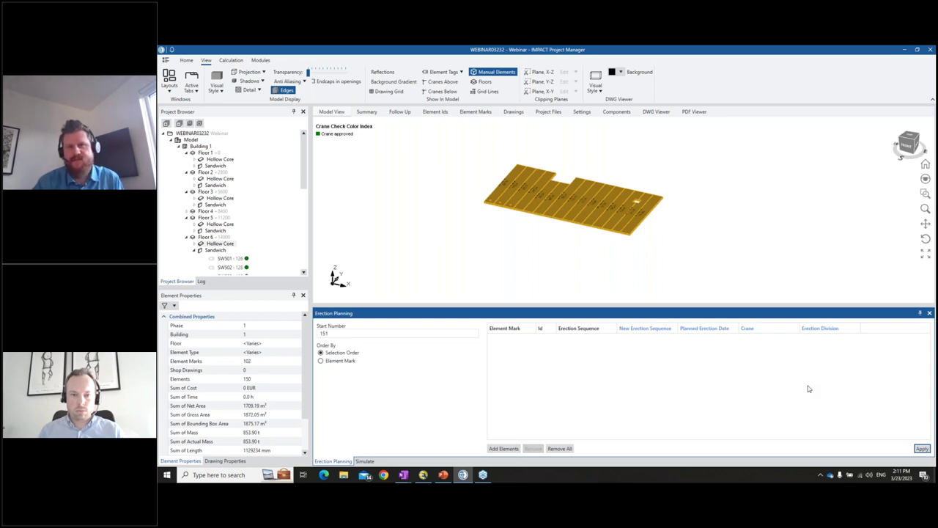
# Simulate the building's erection sequence at maximum speed with unplanned elements hidden
pyautogui.click(368, 463)
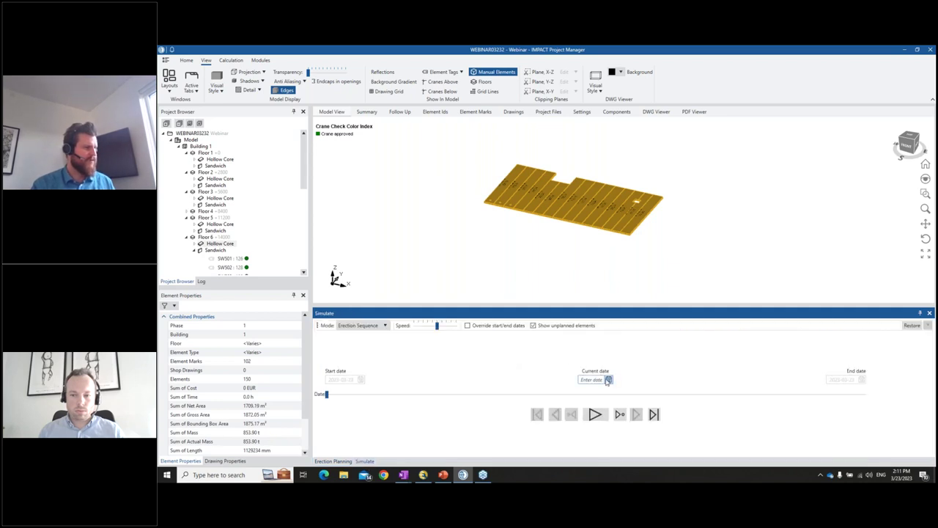
pyautogui.click(533, 326)
pyautogui.click(594, 414)
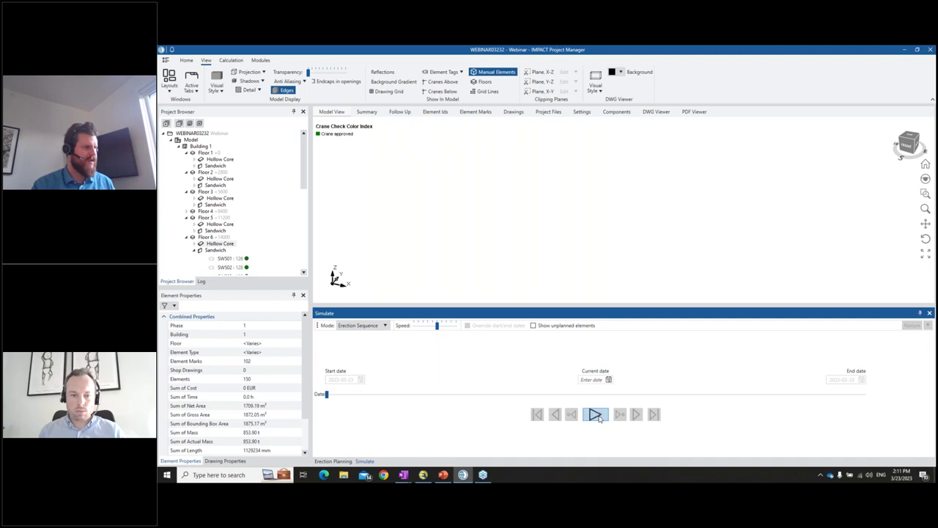
pyautogui.click(597, 415)
pyautogui.click(450, 328)
pyautogui.moveTo(450, 328); pyautogui.dragTo(456, 327)
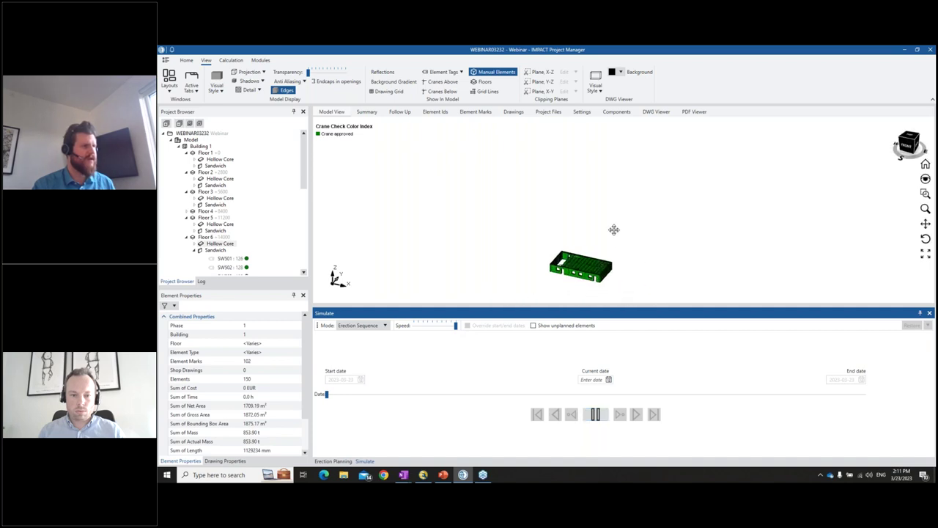
pyautogui.scroll(3, 617, 229)
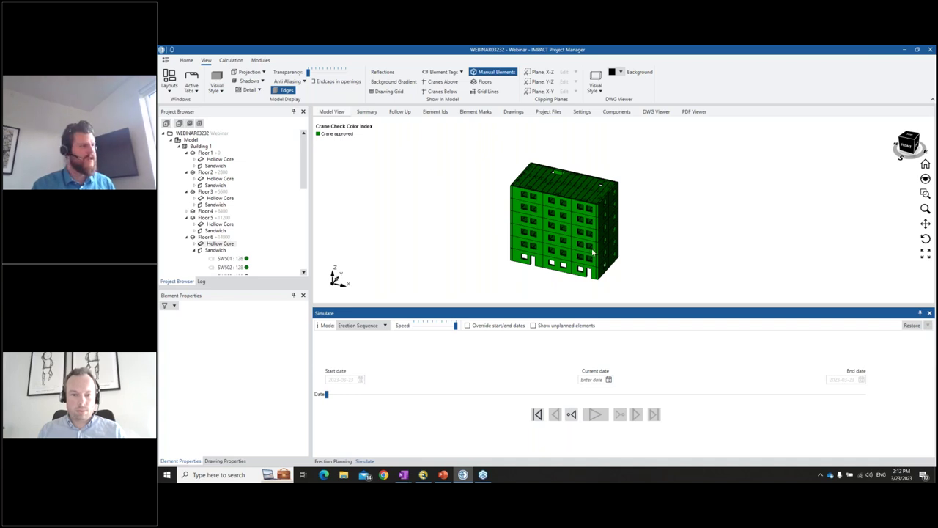
# Select all elements in the element ID list and calculate their erection dates from 2023-04-21 in increasing sequence
pyautogui.click(435, 111)
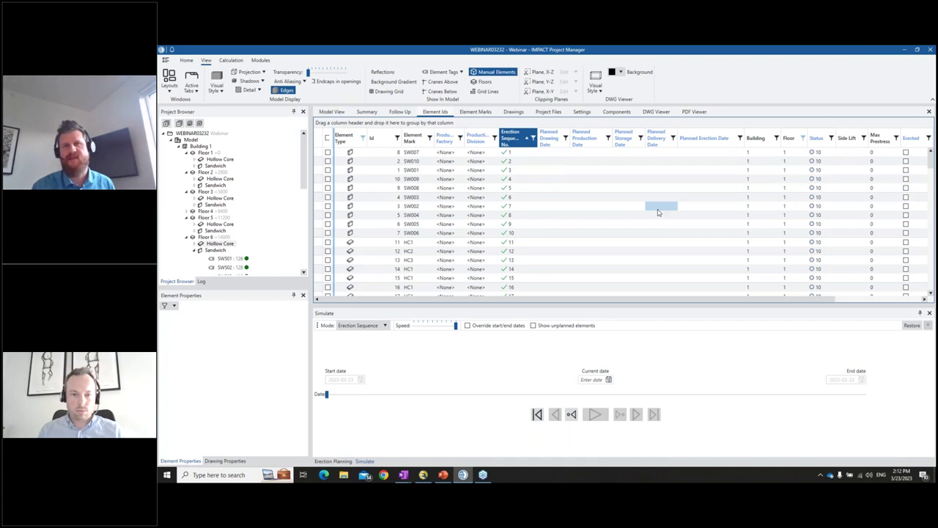
pyautogui.click(698, 169)
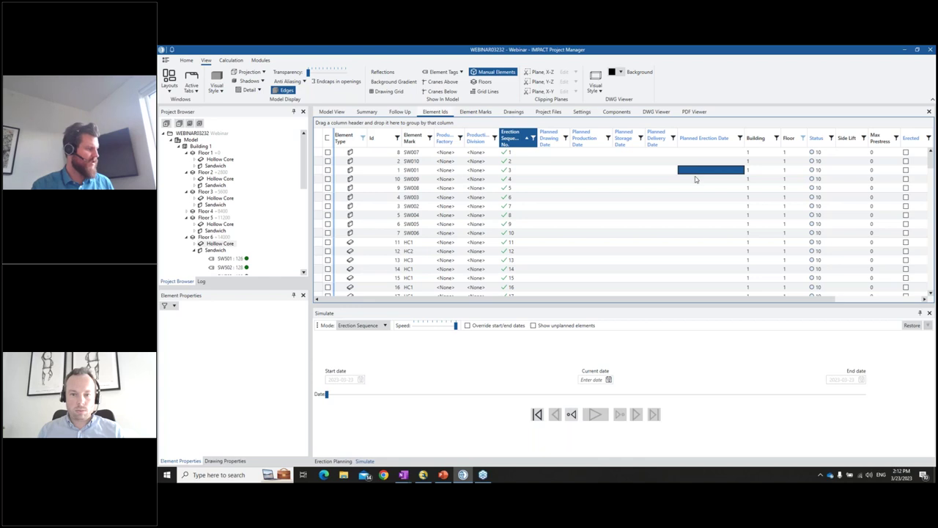
pyautogui.hotkey('ctrl', 'a')
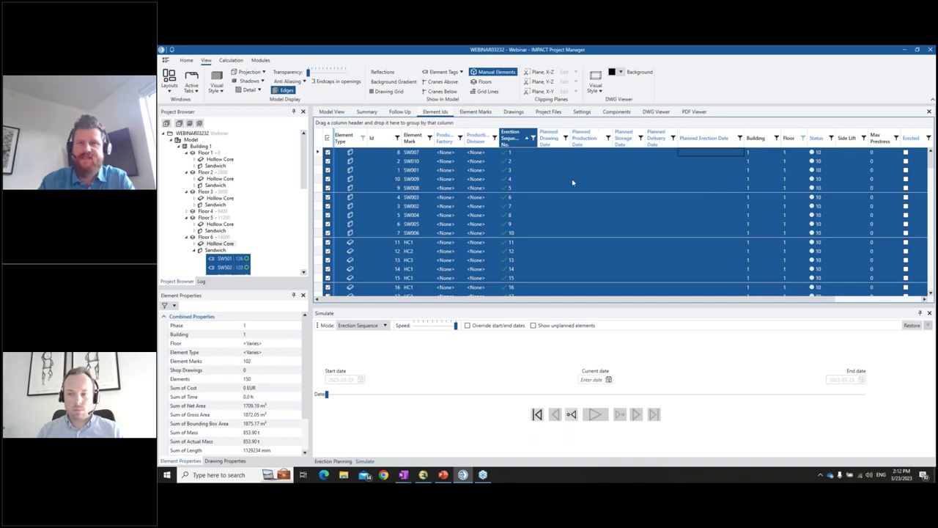
pyautogui.rightClick(716, 152)
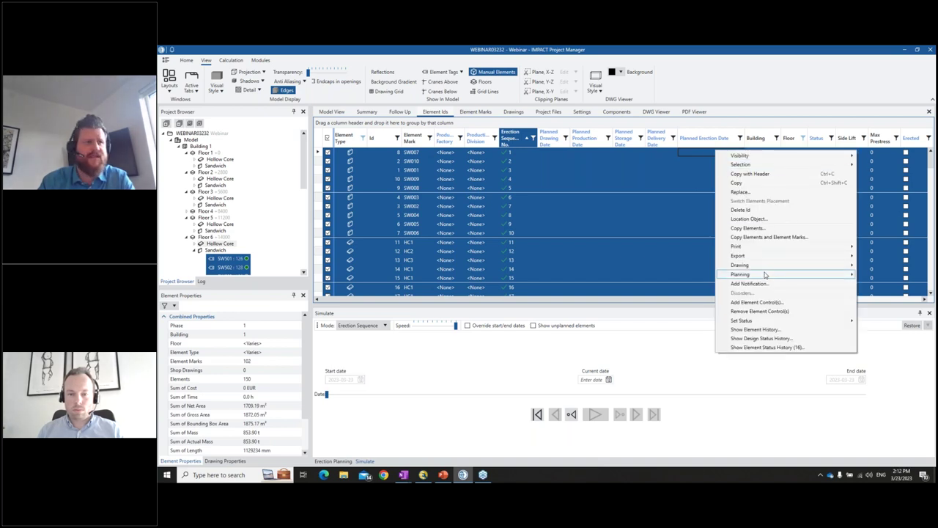
pyautogui.moveTo(764, 276)
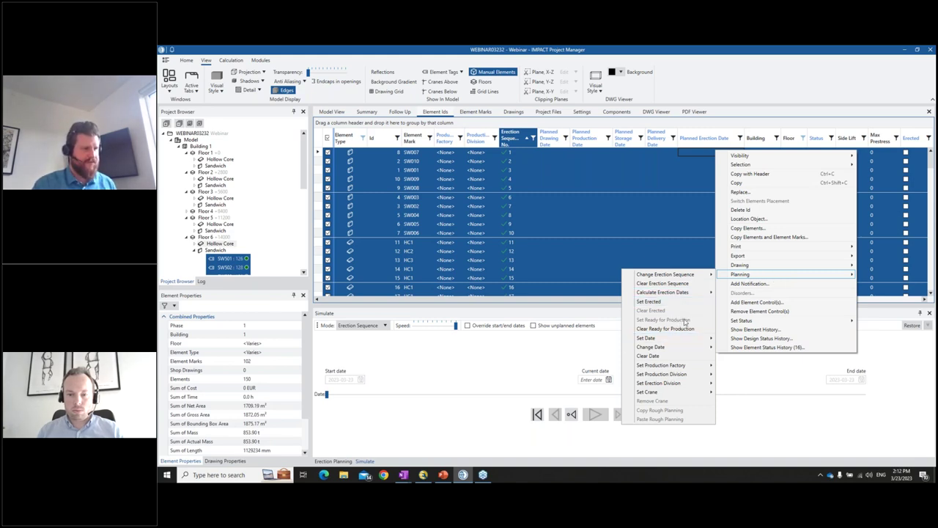
pyautogui.moveTo(680, 339)
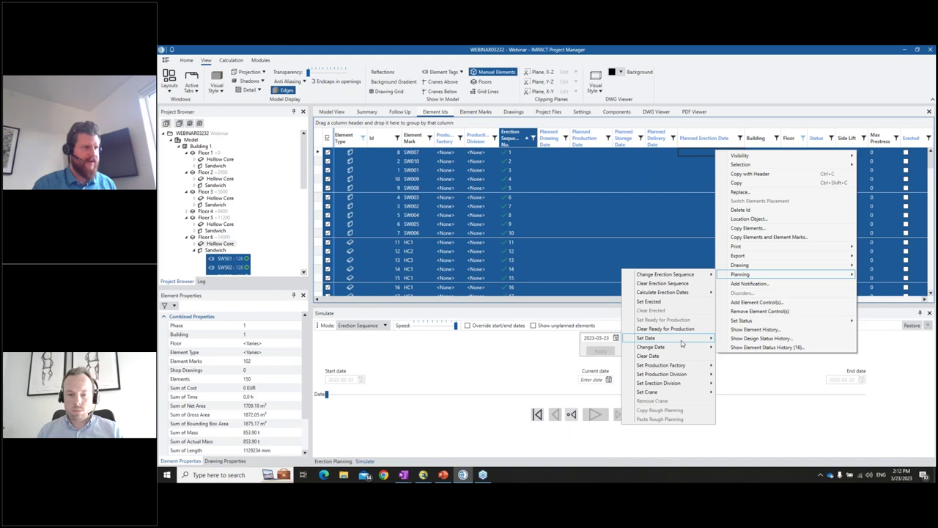
pyautogui.moveTo(681, 294)
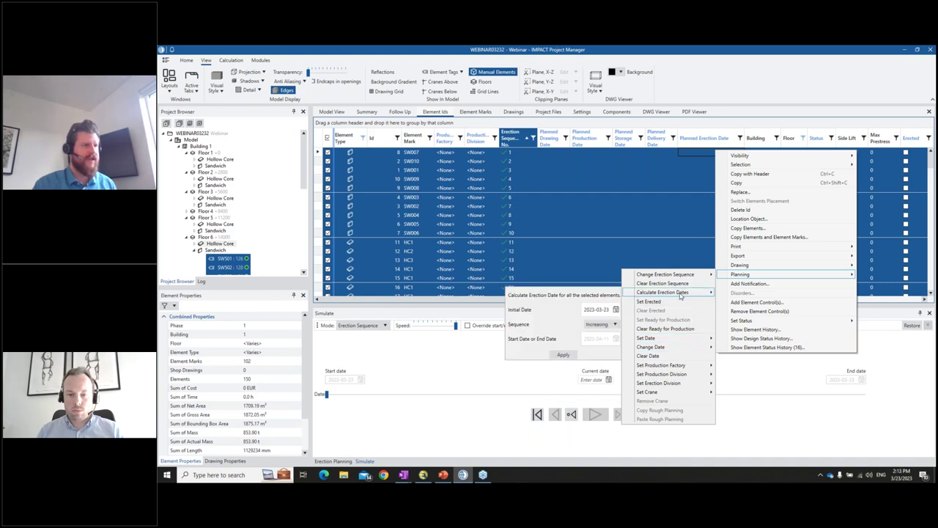
pyautogui.click(615, 309)
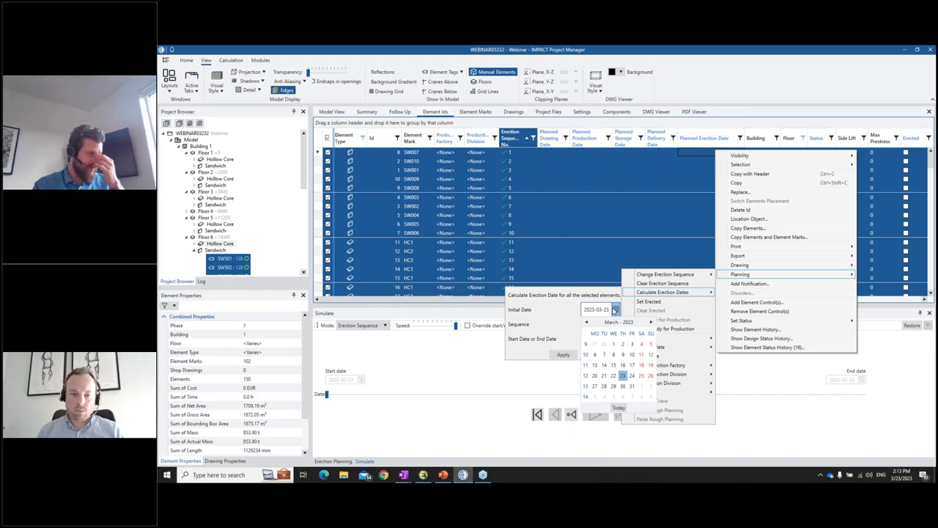
pyautogui.click(650, 321)
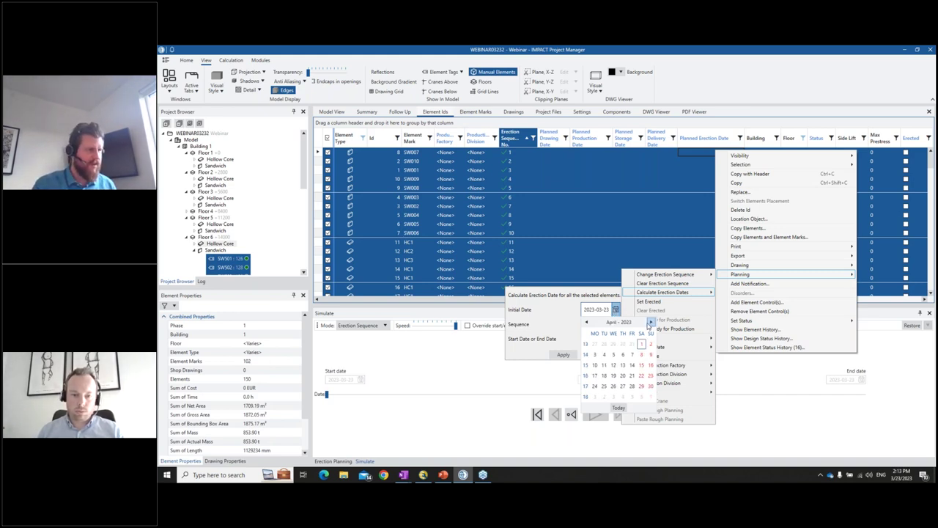
pyautogui.click(631, 376)
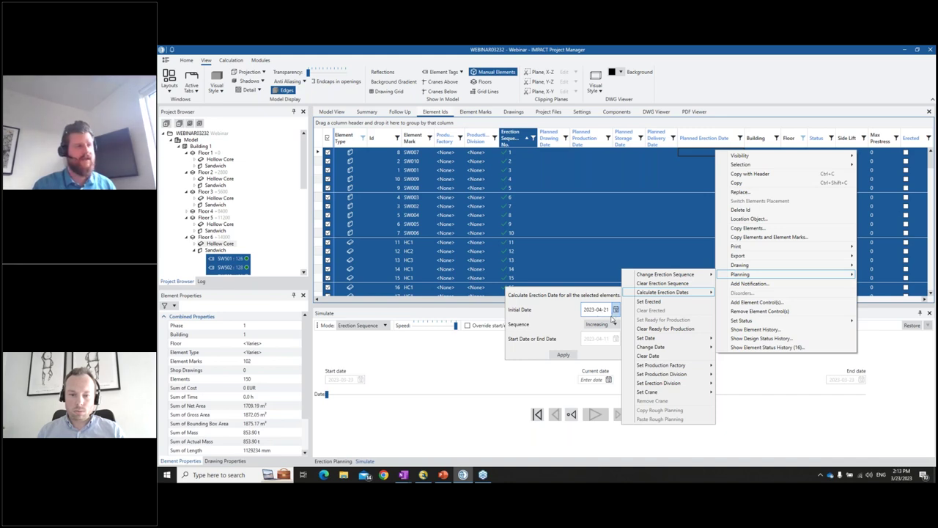
pyautogui.click(564, 355)
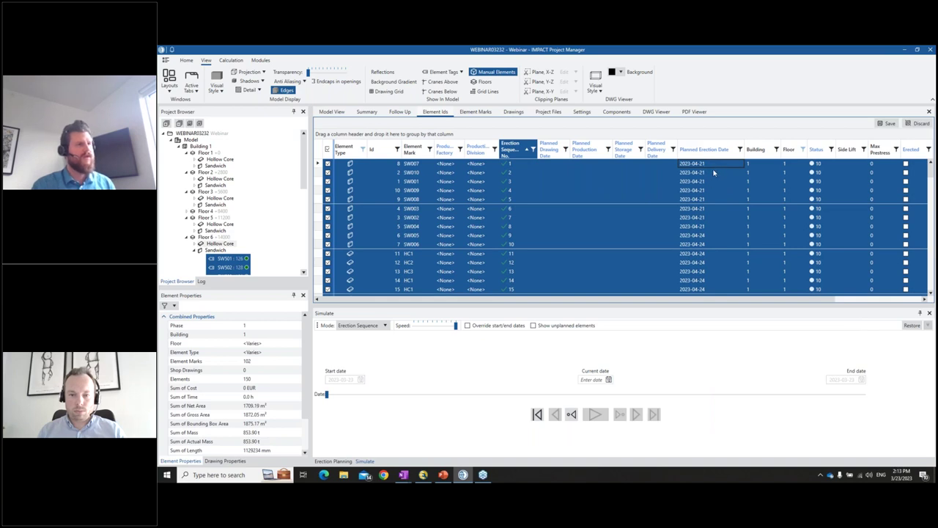
# Check the calculated planned erection dates throughout the element list and save the changes
pyautogui.scroll(-14, 719, 176)
pyautogui.scroll(14, 724, 183)
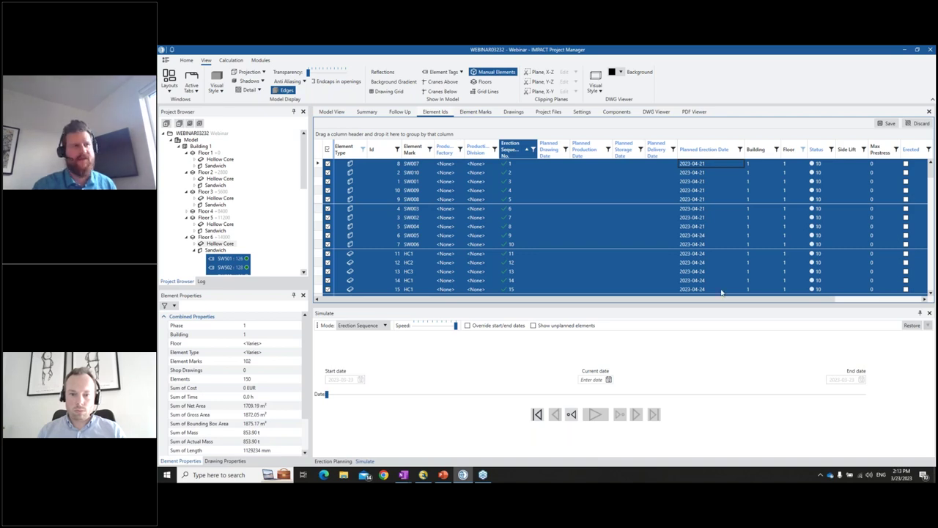
pyautogui.scroll(-2, 729, 257)
pyautogui.scroll(1, 725, 242)
pyautogui.scroll(1, 720, 205)
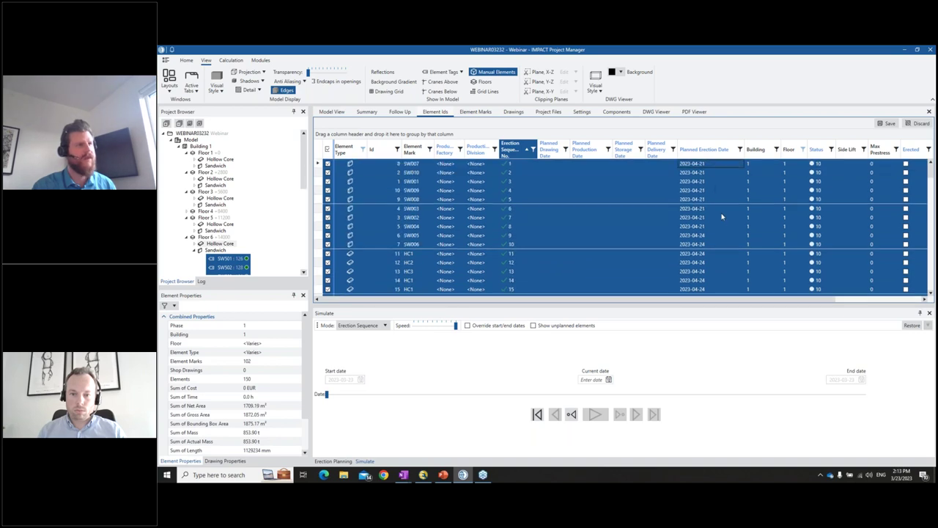
pyautogui.scroll(-9, 716, 170)
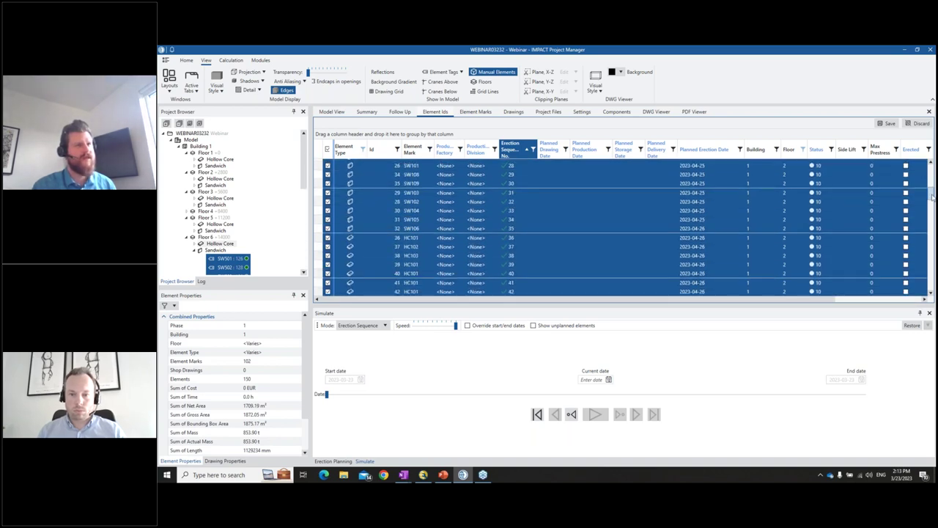
pyautogui.moveTo(932, 207); pyautogui.dragTo(928, 156)
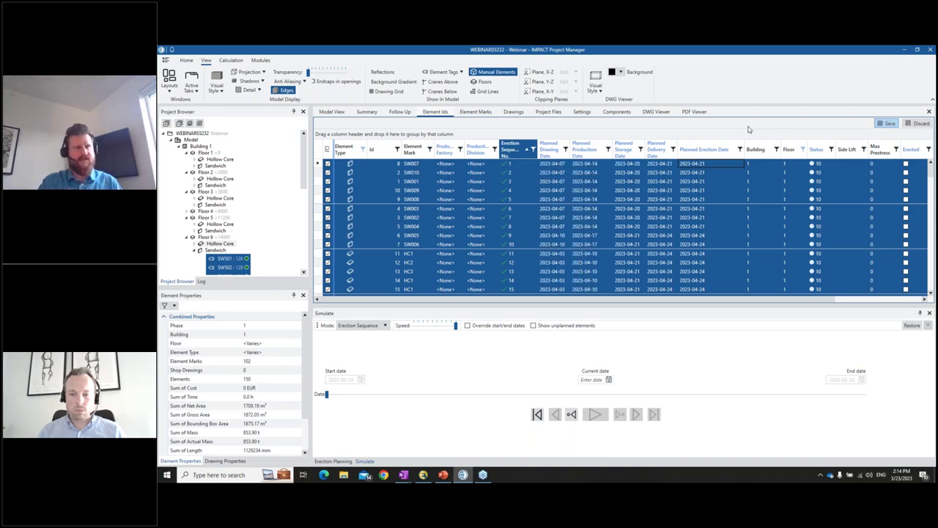
# Examine the planned storage and erection dates of the first elements in the erection sequence
pyautogui.click(627, 170)
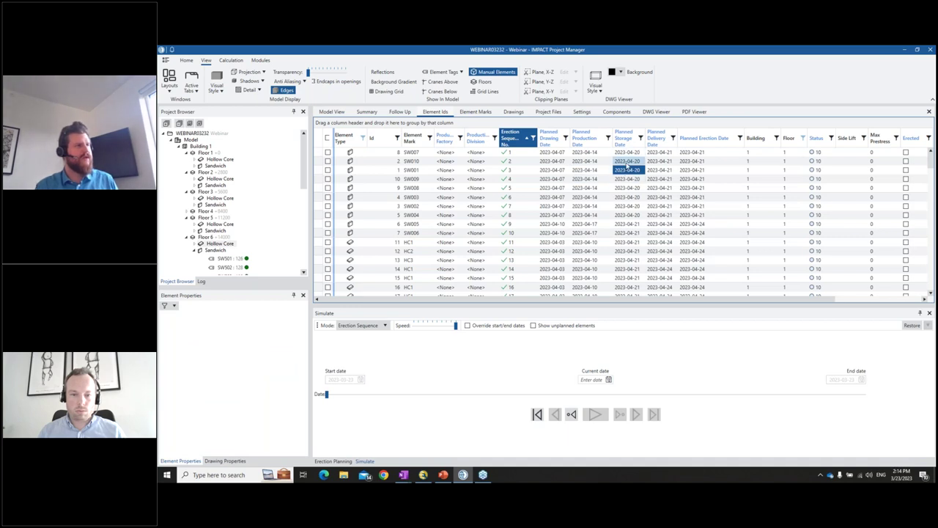
pyautogui.click(720, 154)
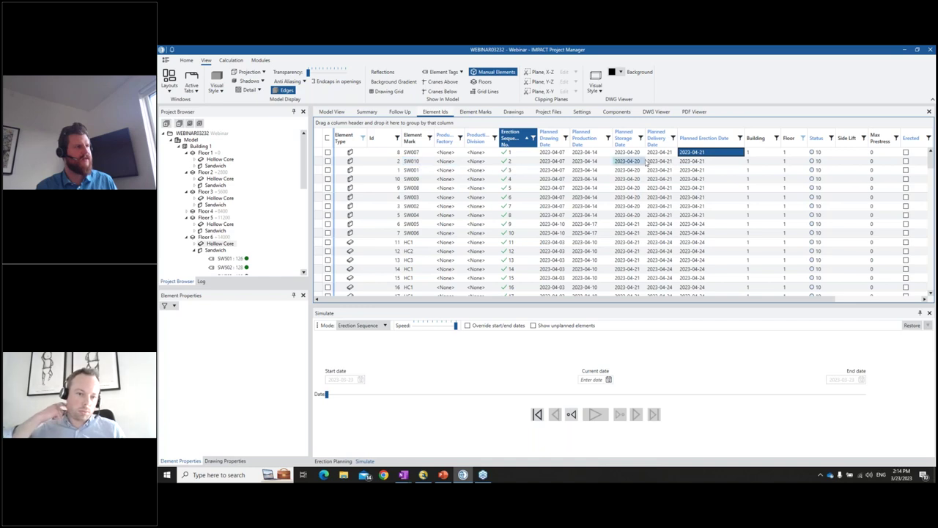
pyautogui.moveTo(715, 215); pyautogui.dragTo(708, 152)
# Select Floor 1's sandwich walls with erection sequence numbers 1 to 10 and locate them in the 3D model
pyautogui.click(327, 152)
pyautogui.keyDown('shift'); pyautogui.click(328, 161); pyautogui.keyUp('shift')
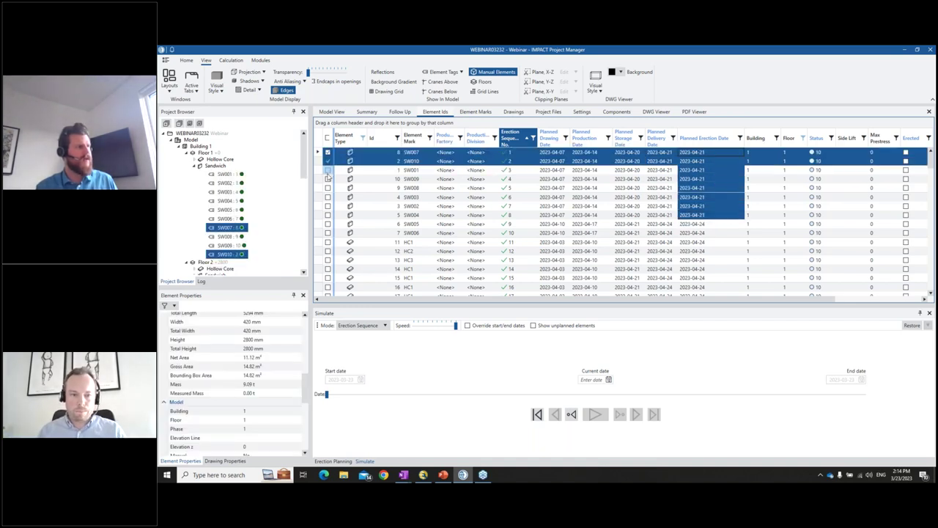
pyautogui.click(328, 169)
pyautogui.click(328, 152)
pyautogui.click(328, 160)
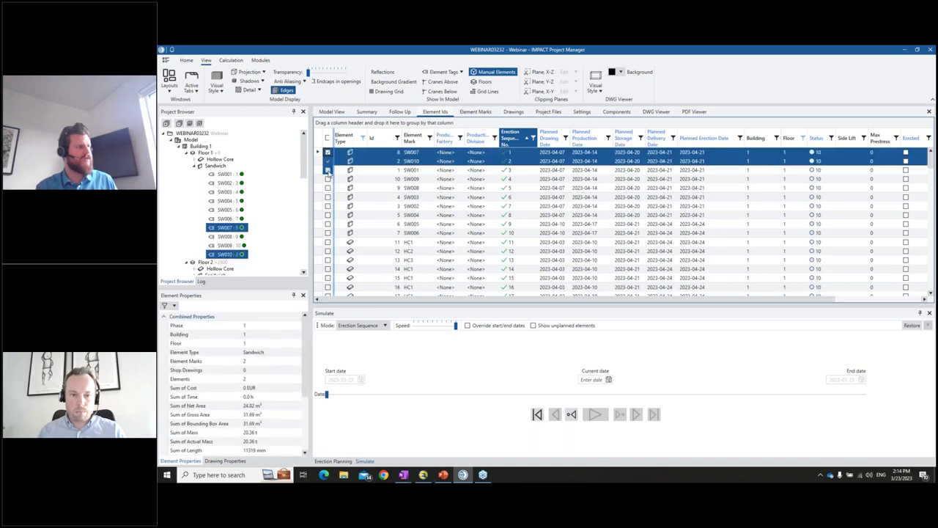
pyautogui.click(327, 169)
pyautogui.click(328, 178)
pyautogui.click(328, 188)
pyautogui.click(327, 196)
pyautogui.click(327, 205)
pyautogui.click(328, 215)
pyautogui.click(328, 224)
pyautogui.click(327, 232)
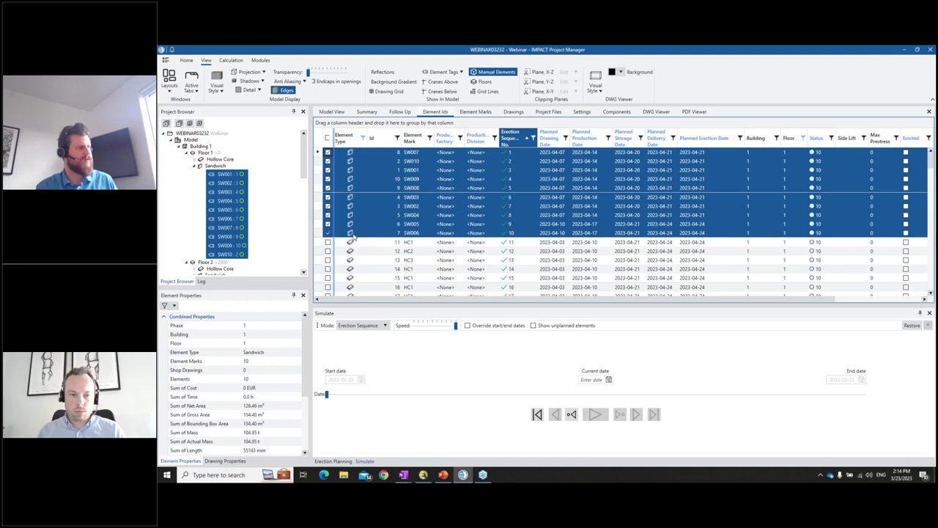
pyautogui.click(332, 111)
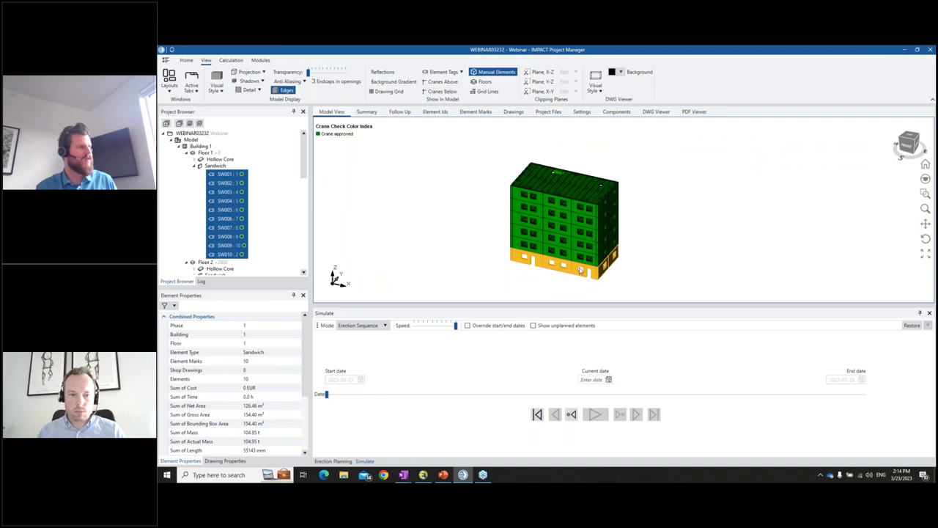
# Return to the element ID list and compare the planned erection, drawing and production dates of wall SW007
pyautogui.click(435, 111)
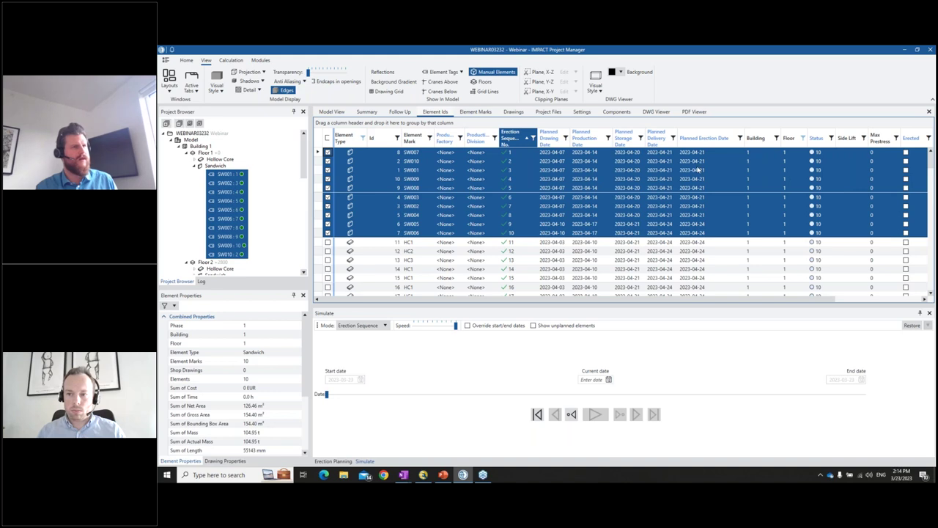
pyautogui.click(722, 153)
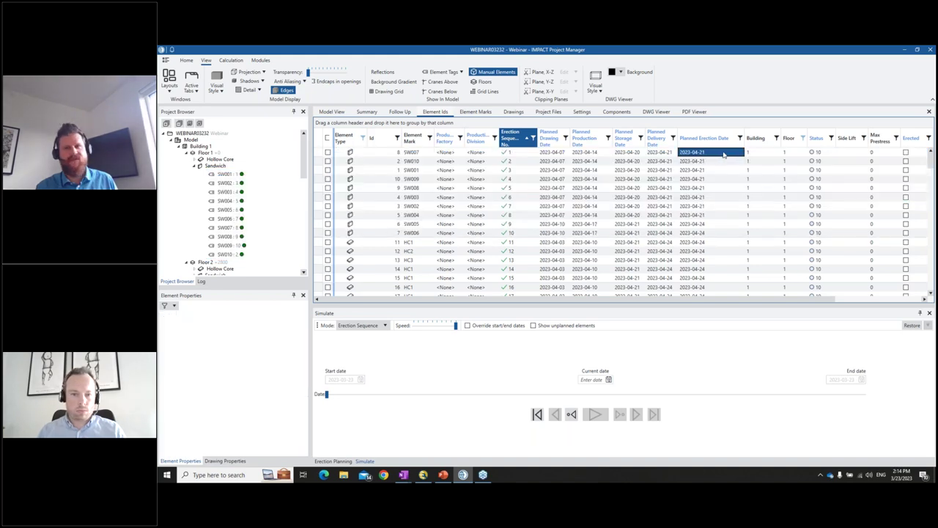
pyautogui.click(553, 153)
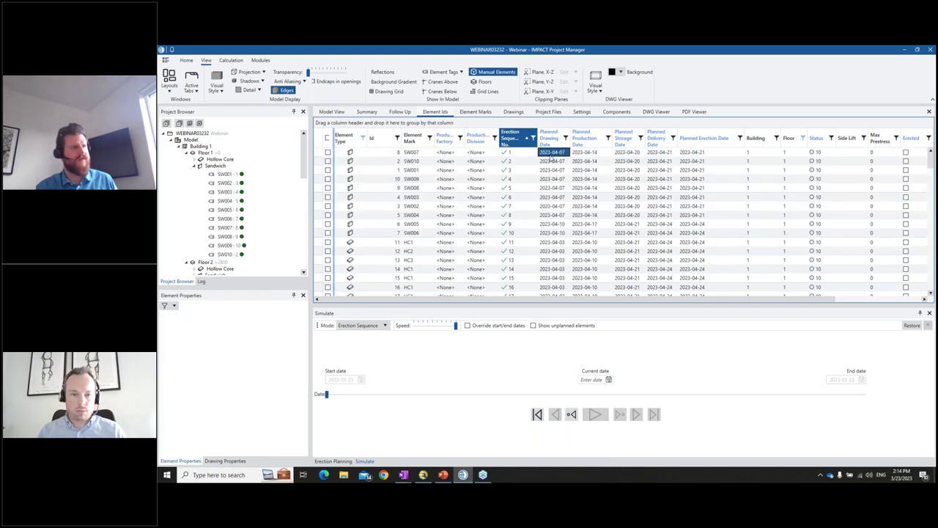
pyautogui.click(598, 154)
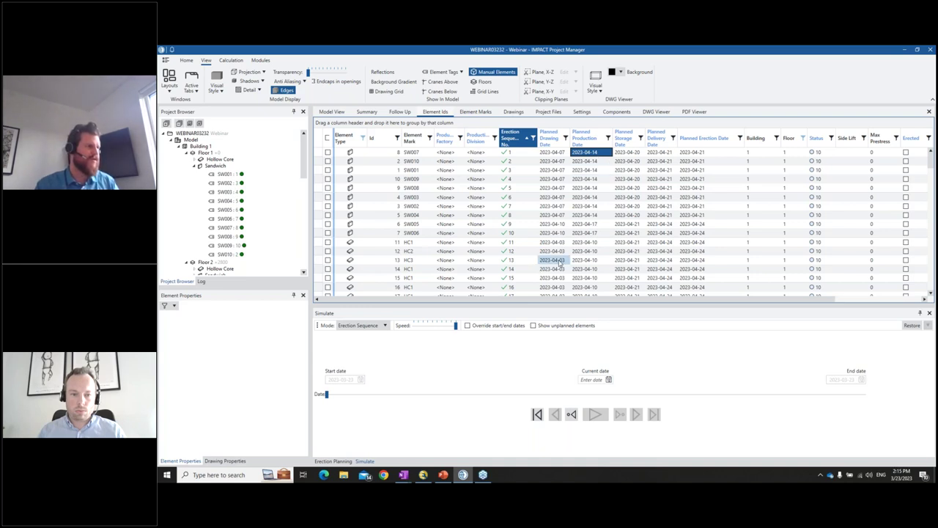
# Compare the planned drawing, production and erection dates of wall SW005 and the first hollow core in the erection sequence
pyautogui.click(582, 224)
pyautogui.click(562, 224)
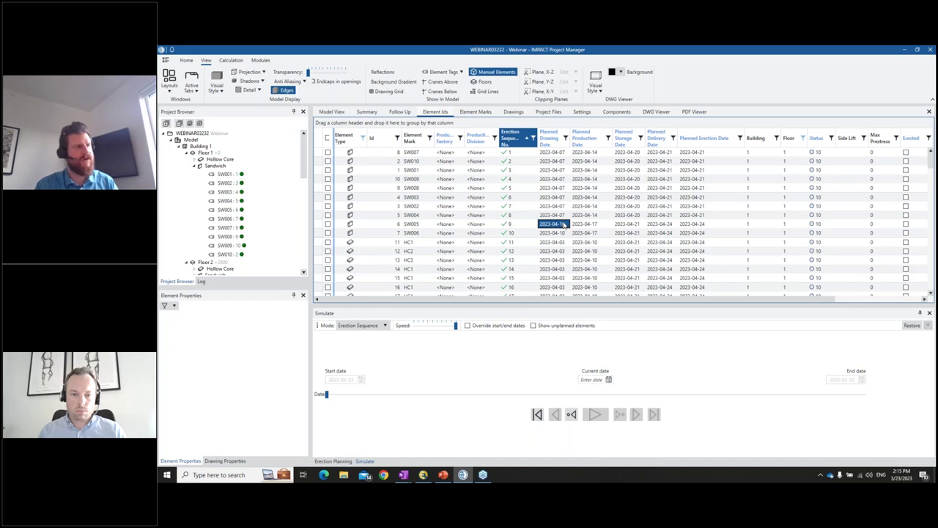
pyautogui.click(557, 242)
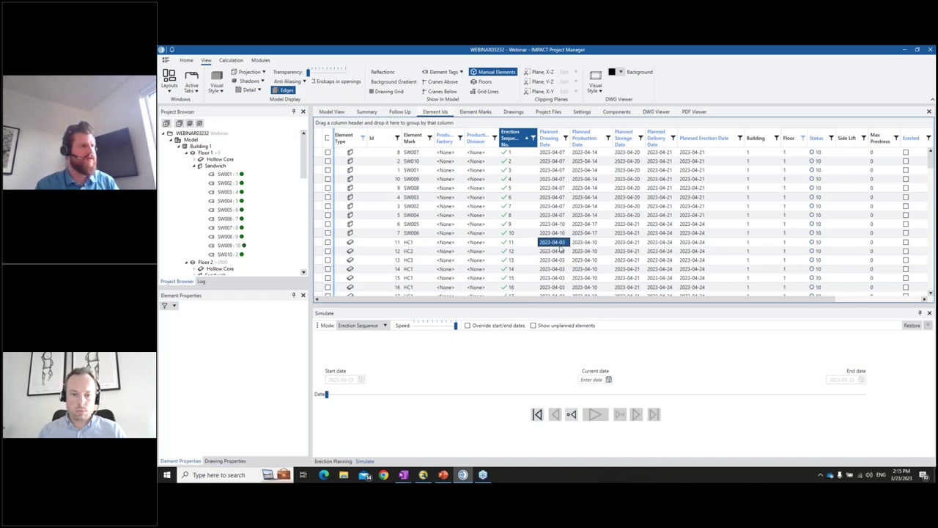
pyautogui.click(586, 243)
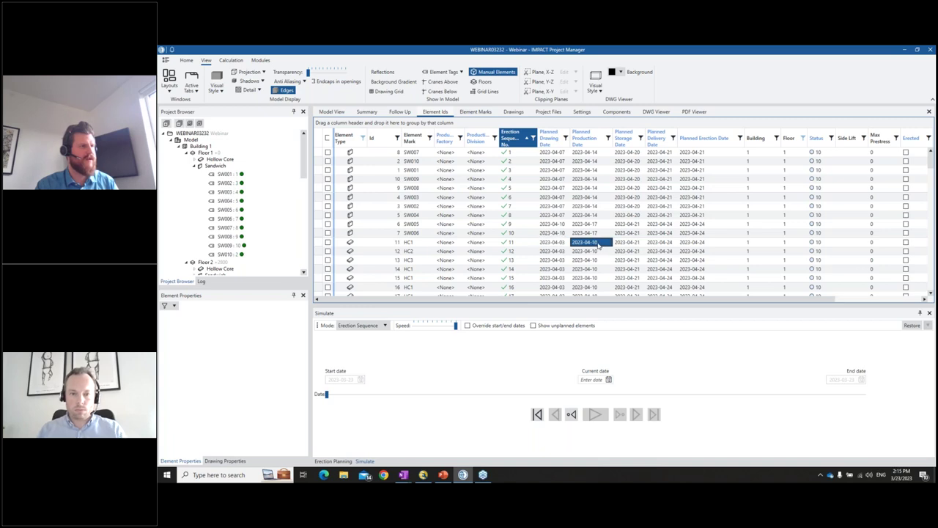
pyautogui.click(705, 247)
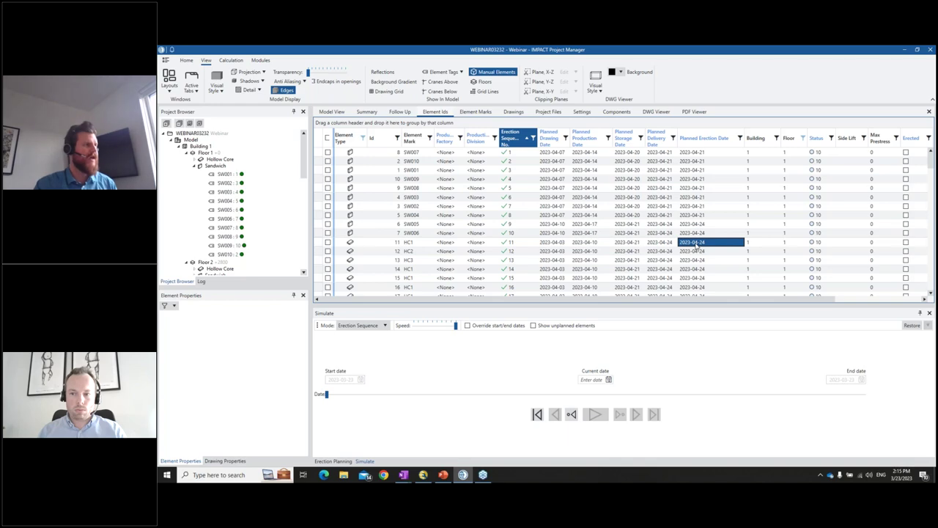
# Review the planned dates of all elements through Floor 6 and return to the start of the element list
pyautogui.scroll(-1, 648, 201)
pyautogui.scroll(-20, 648, 200)
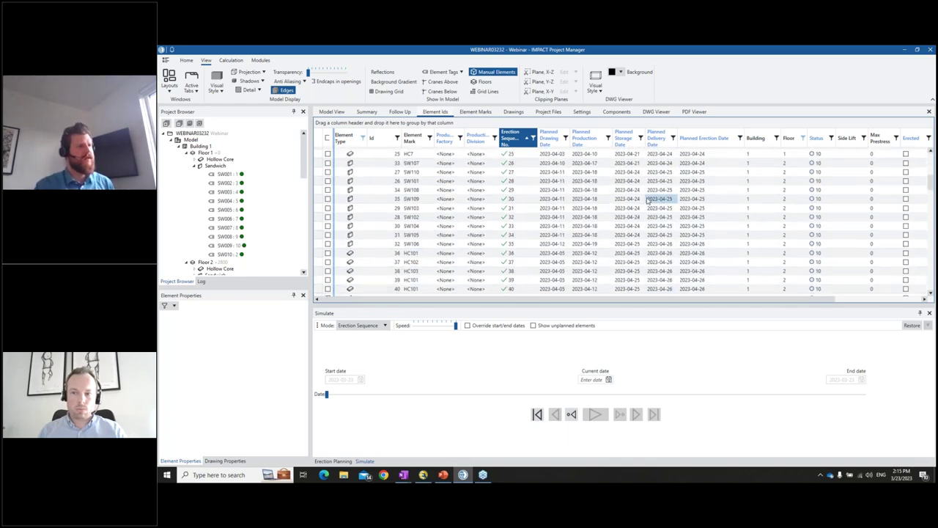
pyautogui.scroll(-17, 609, 234)
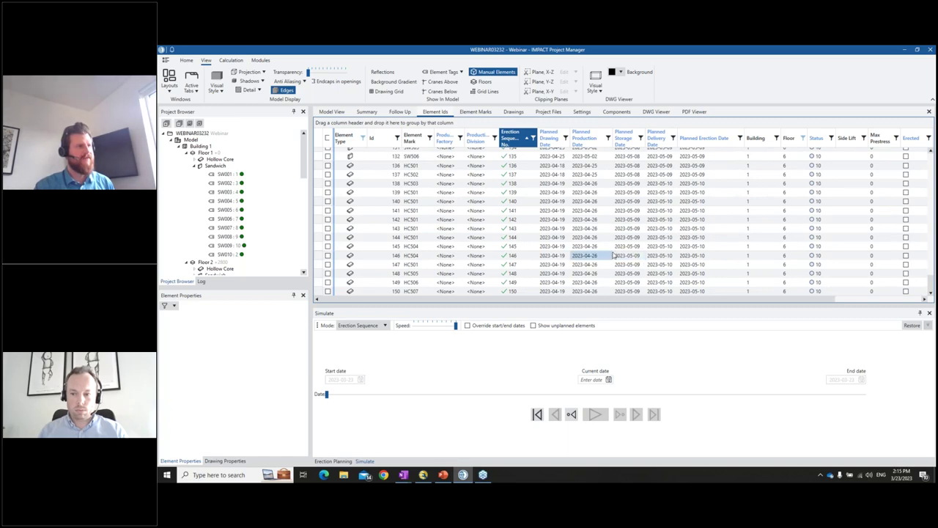
pyautogui.scroll(1, 594, 257)
pyautogui.scroll(20, 593, 256)
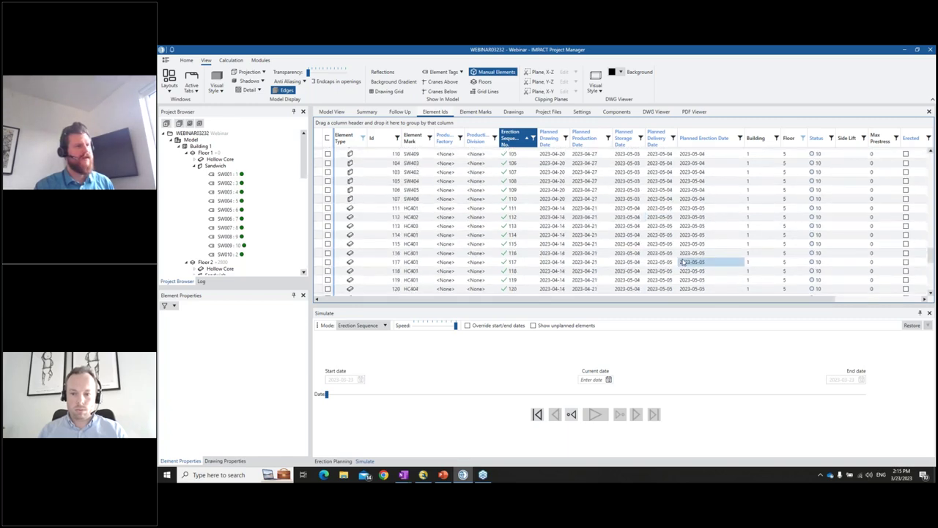
pyautogui.scroll(9, 751, 238)
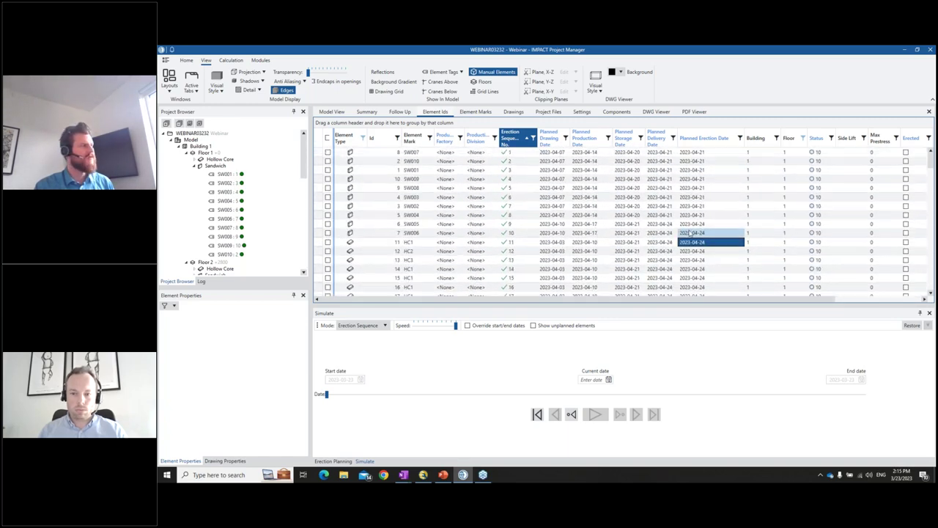
# Open the project's planning properties and find the required time between the dates for hollow core elements
pyautogui.rightClick(201, 135)
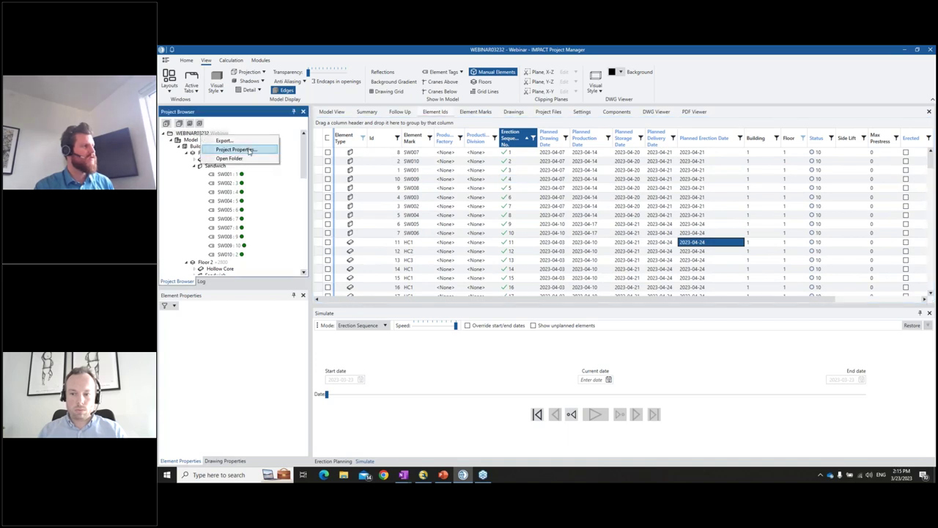
pyautogui.click(235, 150)
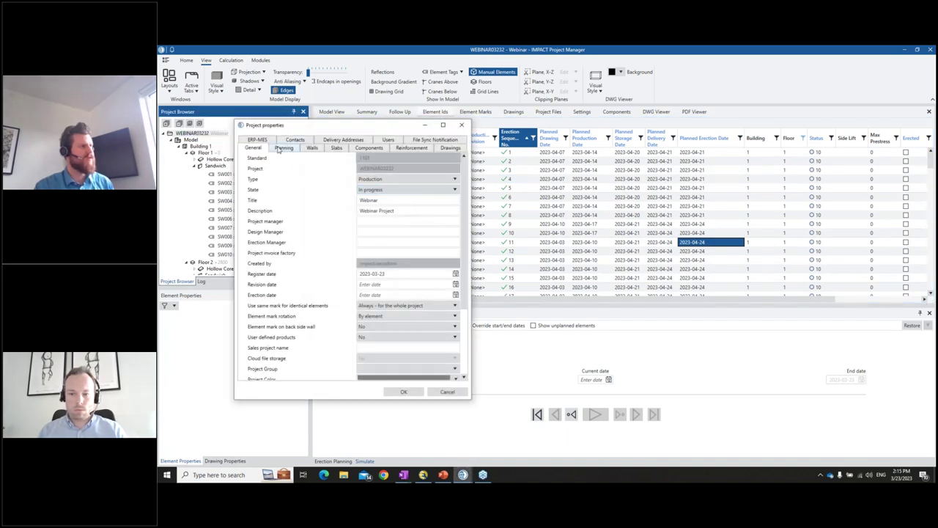
pyautogui.click(283, 147)
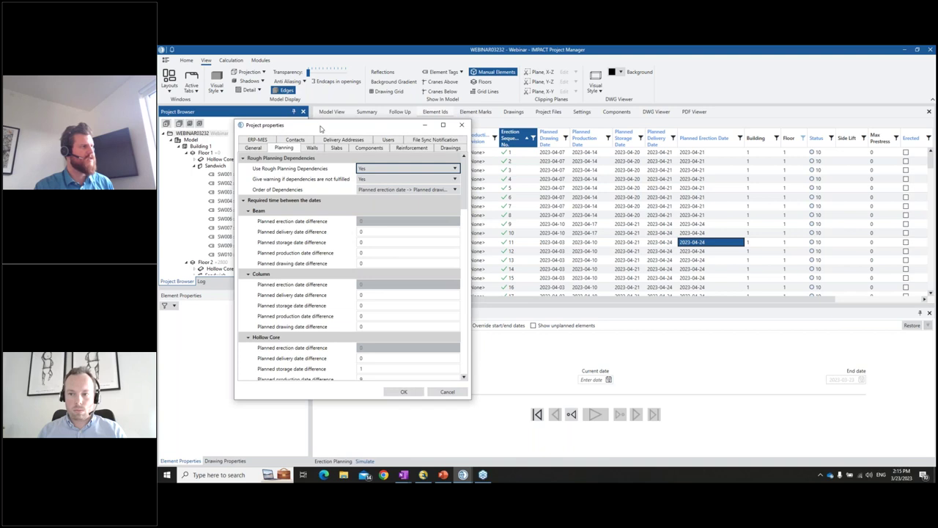
pyautogui.moveTo(320, 129); pyautogui.dragTo(388, 116)
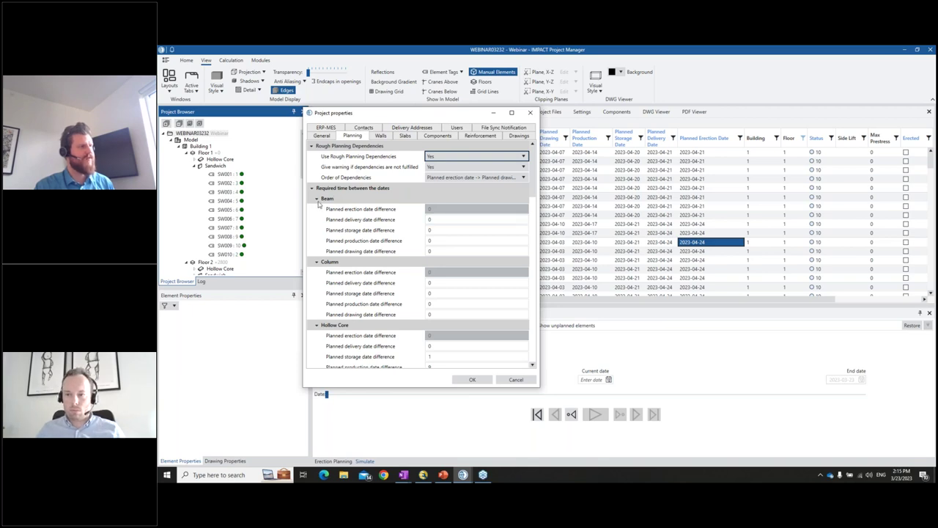
pyautogui.scroll(-3, 427, 246)
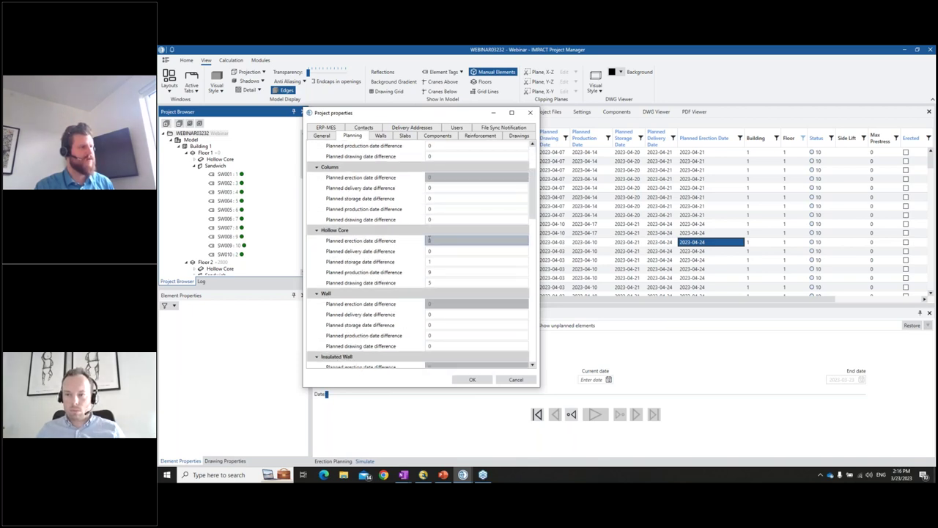
# Review the Hollow Core planned delivery, storage, production and drawing date differences
pyautogui.click(430, 253)
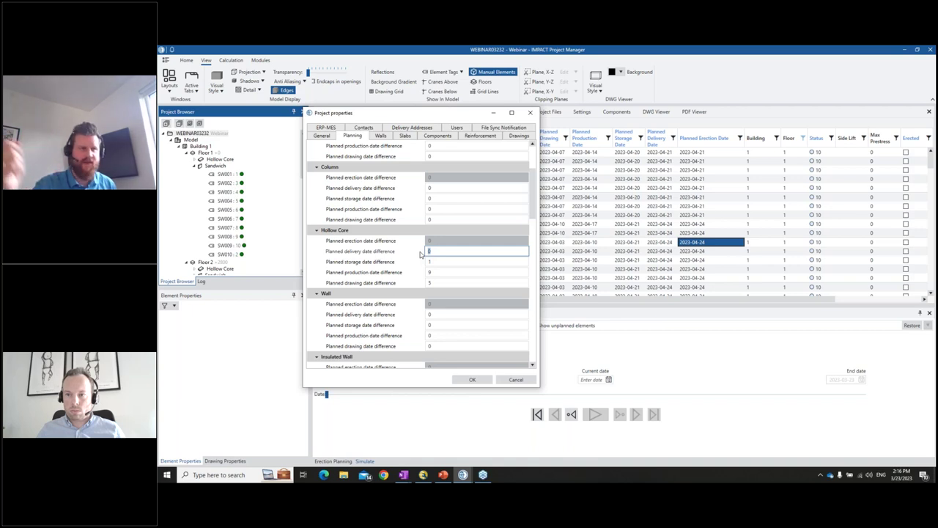
pyautogui.press('Tab')
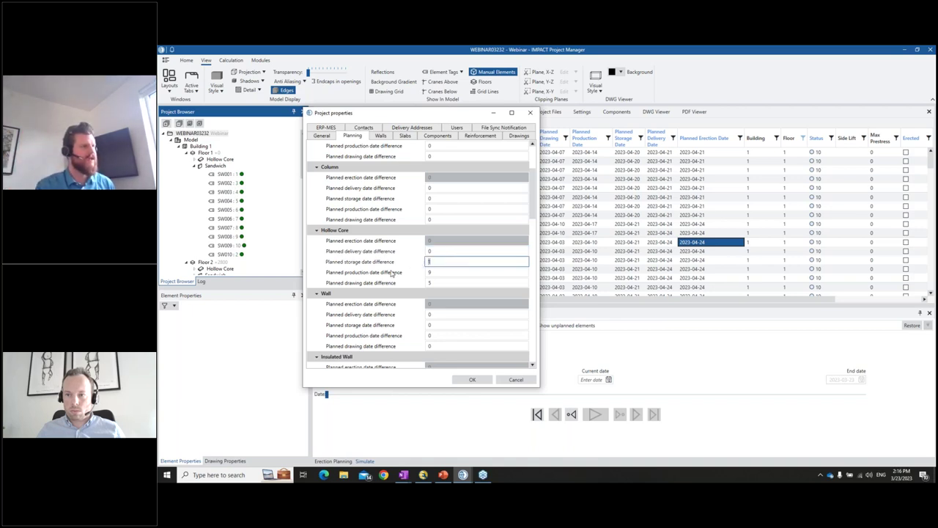
pyautogui.click(424, 272)
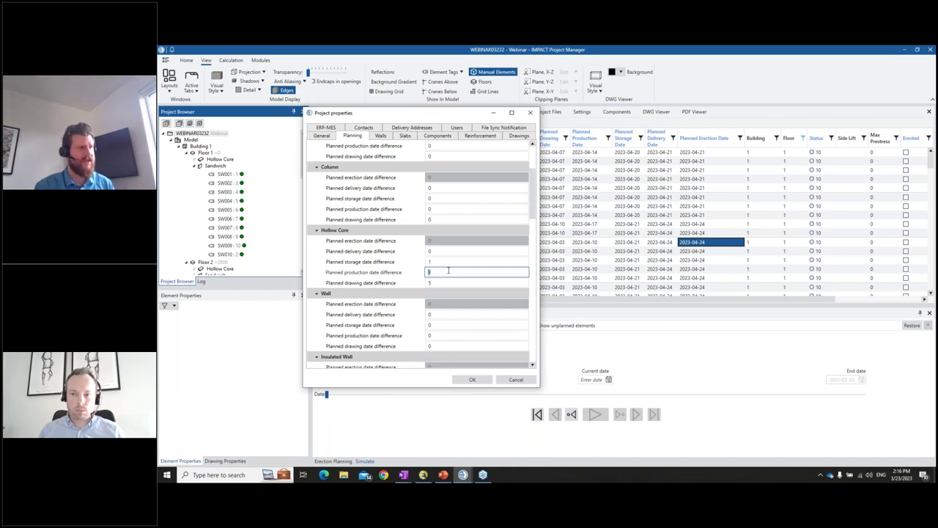
pyautogui.write('9')
pyautogui.scroll(-2, 469, 242)
pyautogui.click(461, 220)
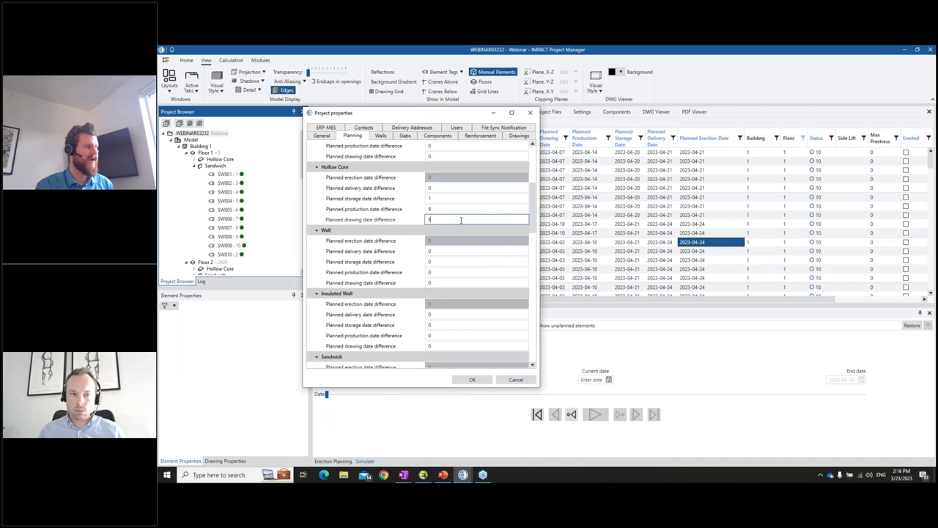
# Review the Sandwich planned storage, production and drawing date differences, and close the project properties
pyautogui.scroll(-2, 439, 218)
pyautogui.click(440, 262)
pyautogui.click(450, 271)
pyautogui.click(453, 282)
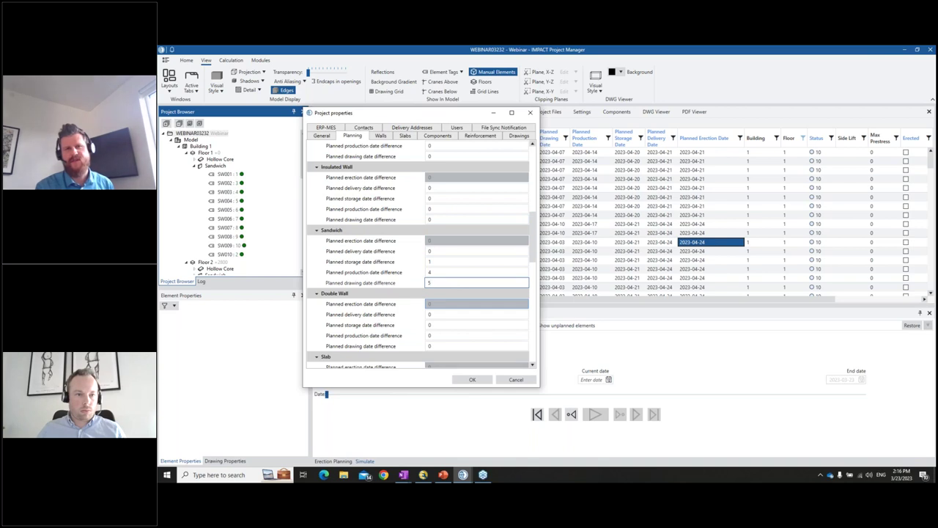
pyautogui.click(434, 272)
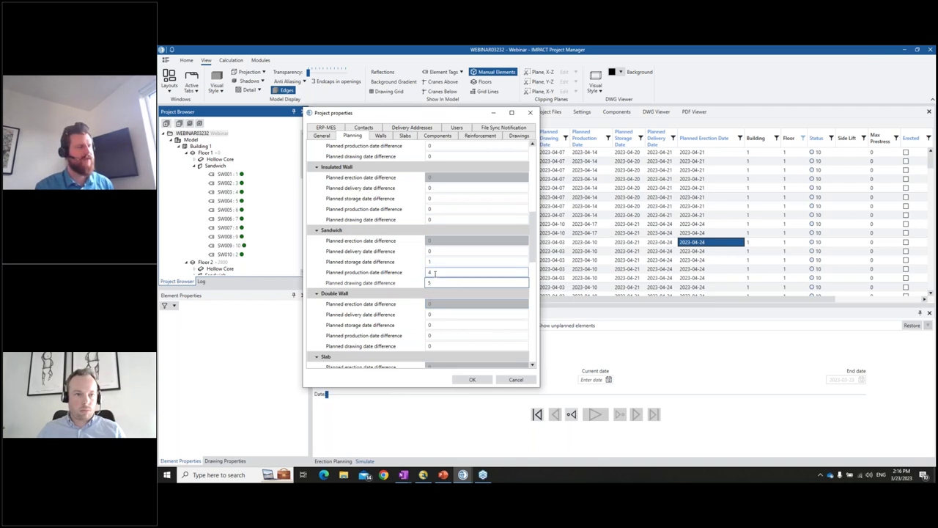
pyautogui.press('Tab')
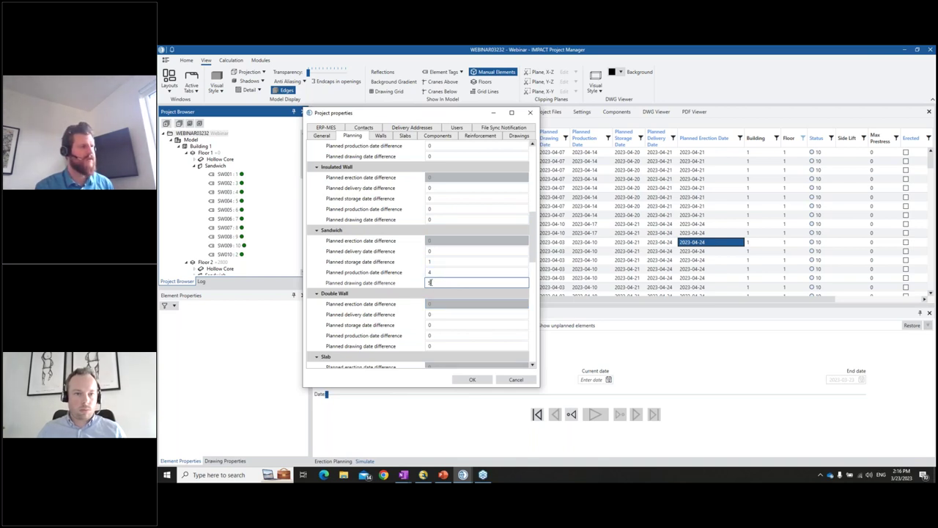
pyautogui.click(530, 113)
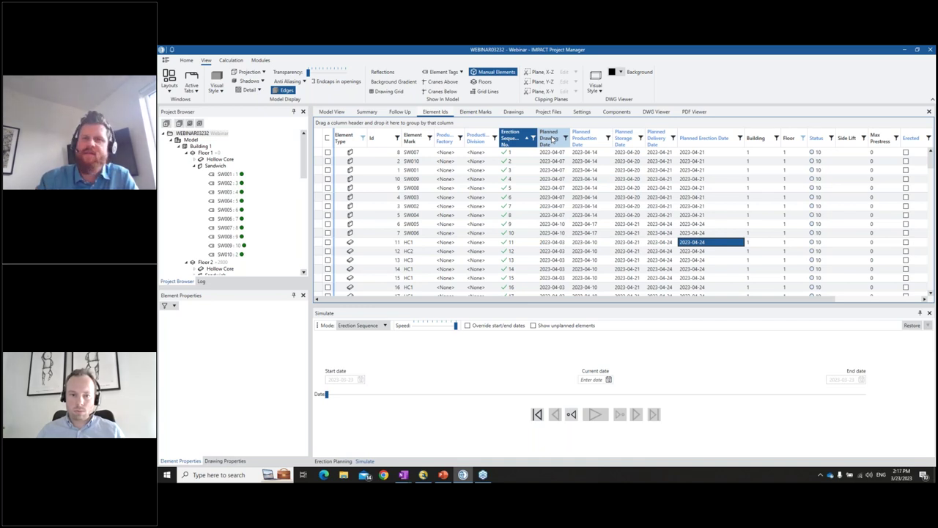
# Group the element list by planned drawing date and select all elements in the 2023-04-03 group
pyautogui.moveTo(554, 140); pyautogui.dragTo(543, 122)
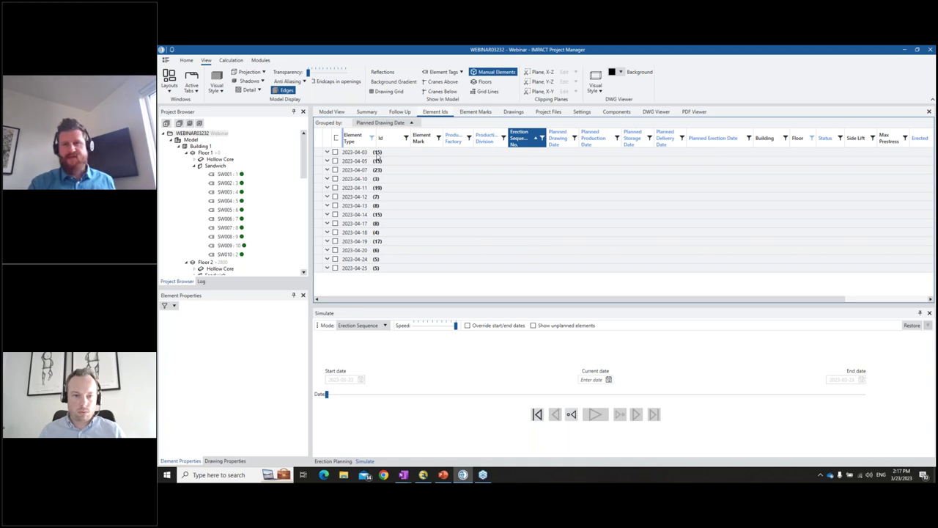
pyautogui.click(333, 153)
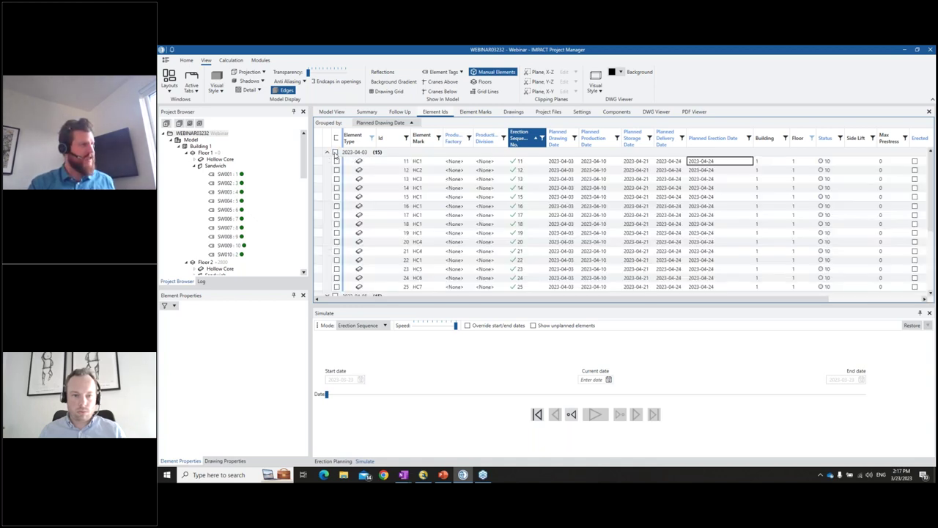
pyautogui.click(335, 152)
pyautogui.scroll(-1, 447, 192)
pyautogui.scroll(1, 445, 220)
pyautogui.scroll(-1, 444, 240)
pyautogui.scroll(1, 444, 239)
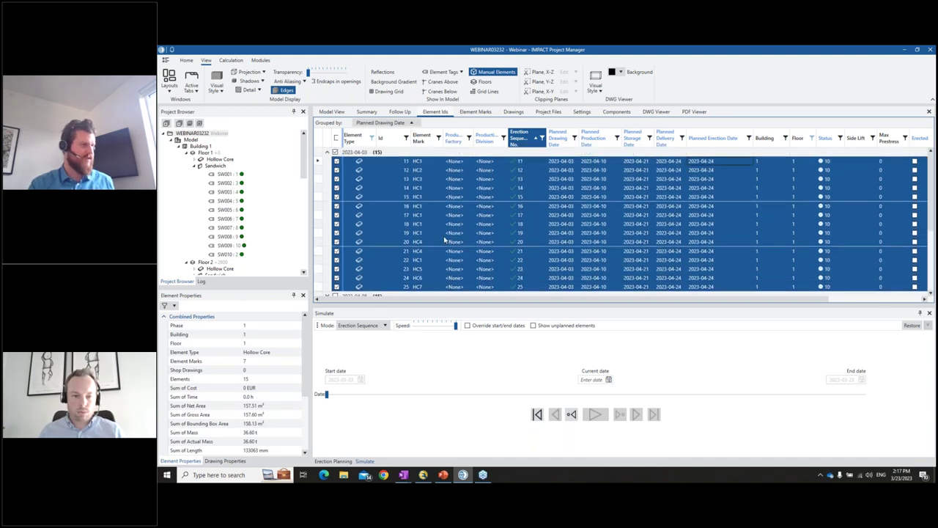
# Isolate Floor 1 in the 3D model to locate the selected hollow cores, and clear their selection in the element list
pyautogui.click(334, 112)
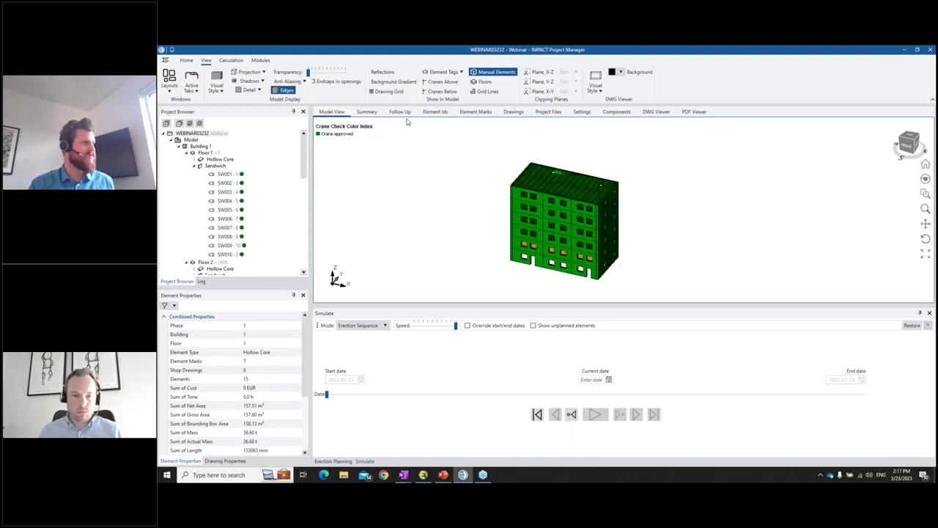
pyautogui.click(206, 153)
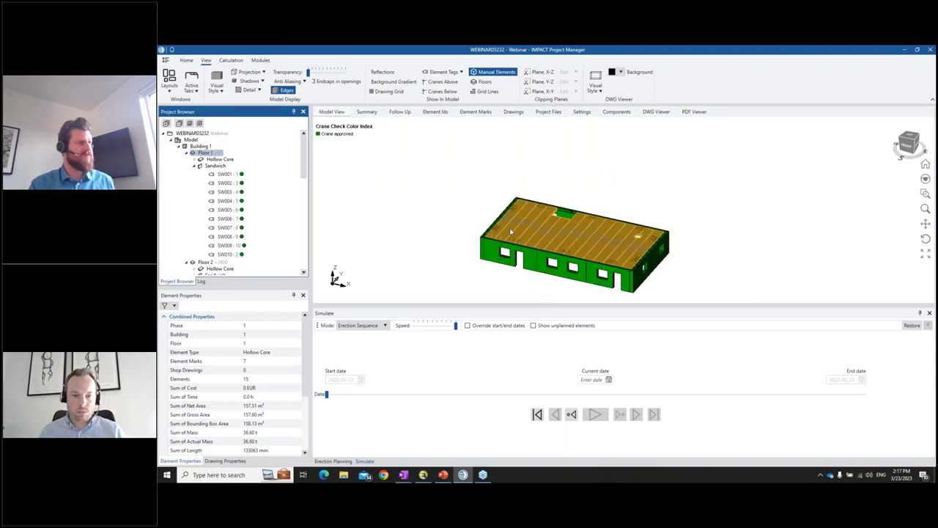
pyautogui.click(439, 114)
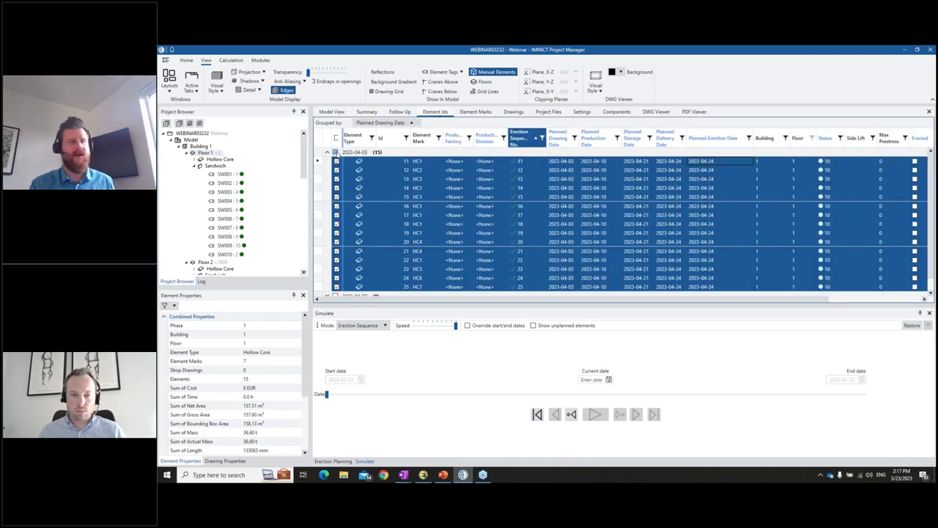
pyautogui.click(336, 152)
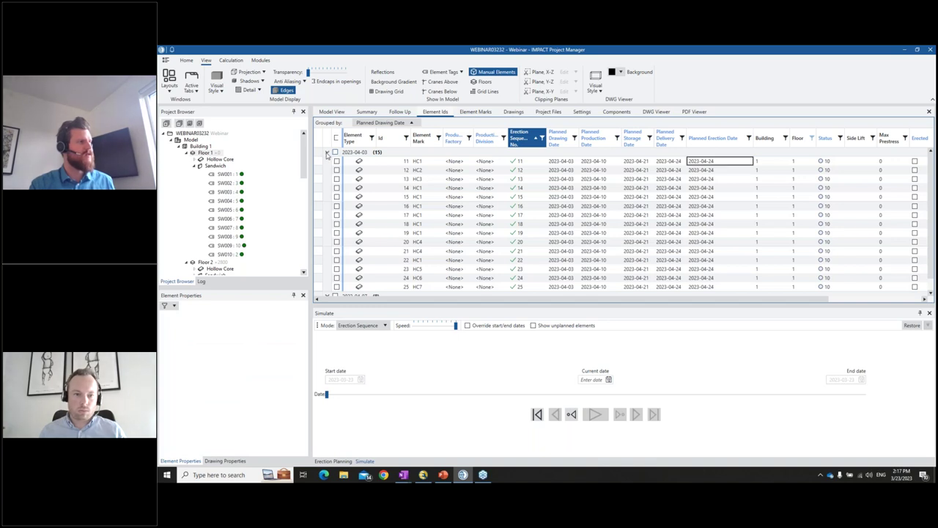
pyautogui.click(327, 153)
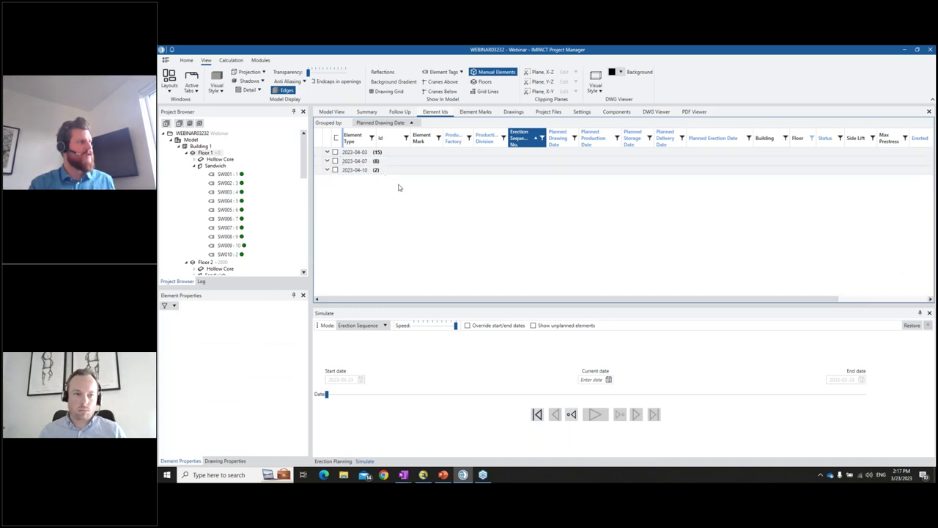
# Restore the whole model and examine the elements with planned drawing date 2023-04-05 in the grouped list
pyautogui.click(331, 112)
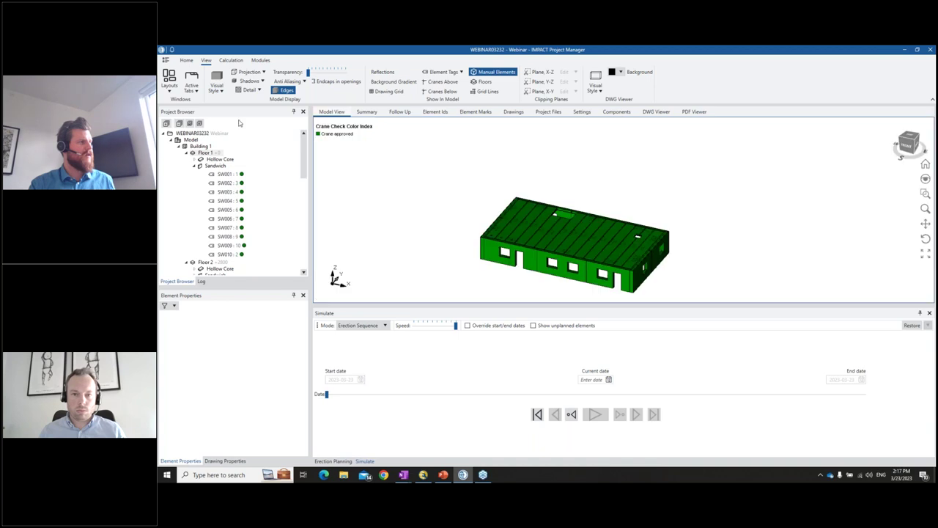
pyautogui.click(434, 112)
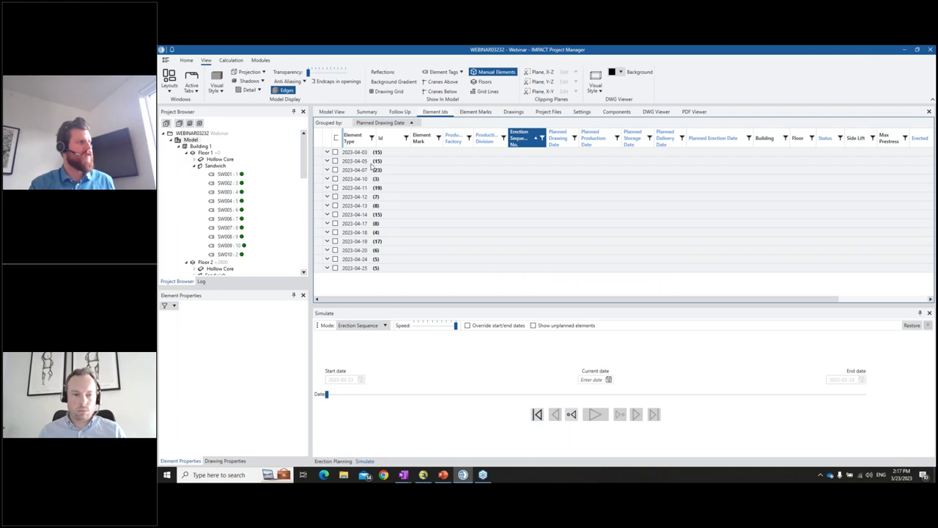
pyautogui.click(328, 161)
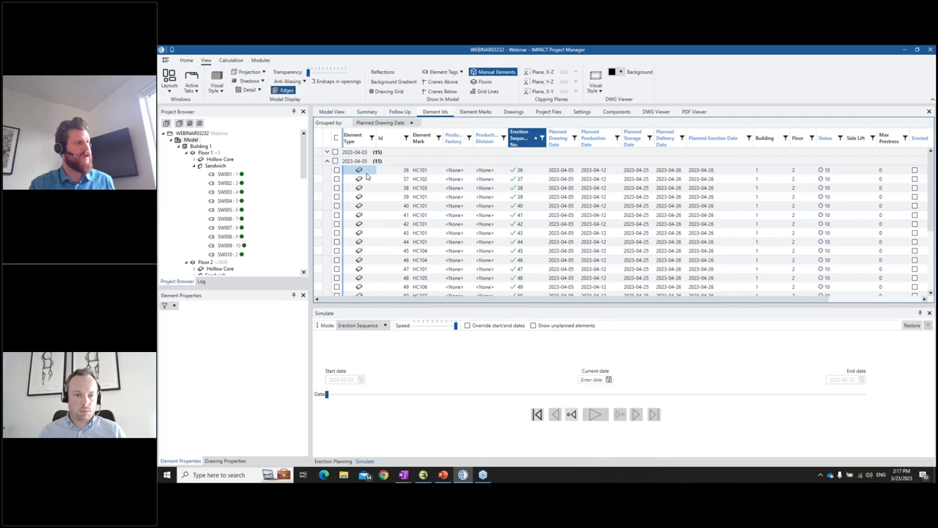
pyautogui.click(328, 162)
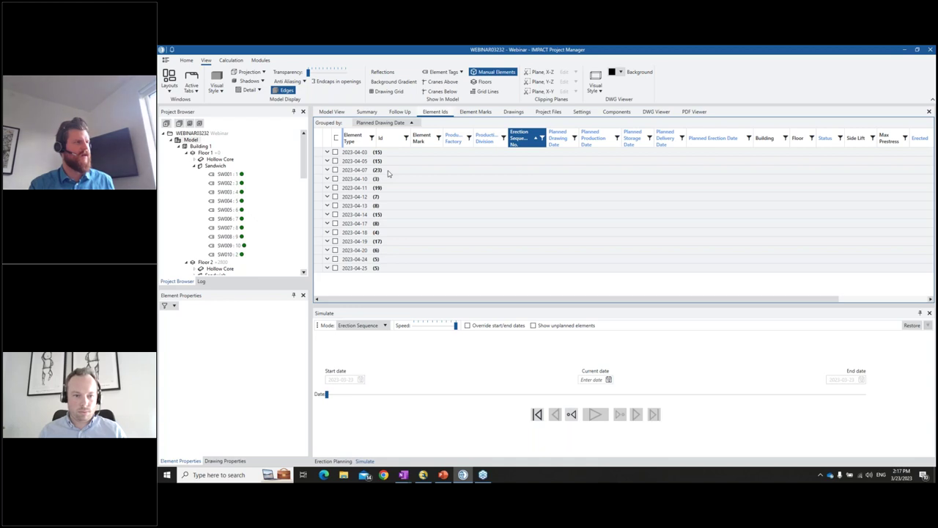
# Examine the elements in the 2023-04-07 planned drawing date group, and collapse the group
pyautogui.click(327, 170)
pyautogui.scroll(-2, 380, 264)
pyautogui.scroll(2, 380, 264)
pyautogui.scroll(1, 384, 200)
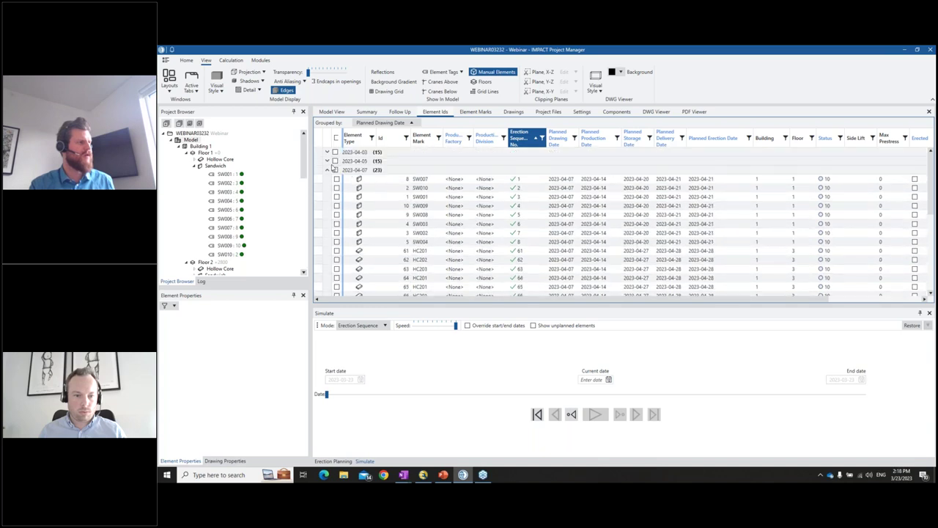
pyautogui.click(328, 170)
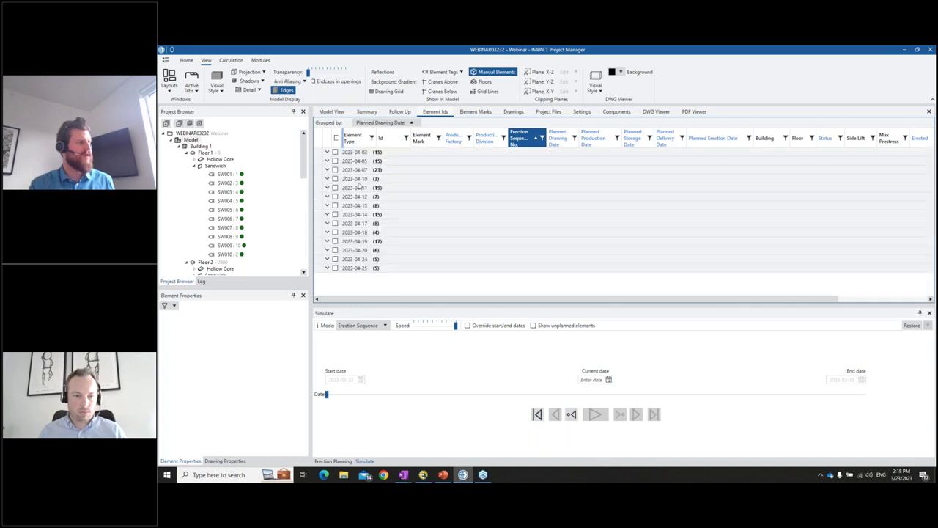
# Examine the elements in the 2023-04-10 planned drawing date group, and collapse the group
pyautogui.doubleClick(357, 181)
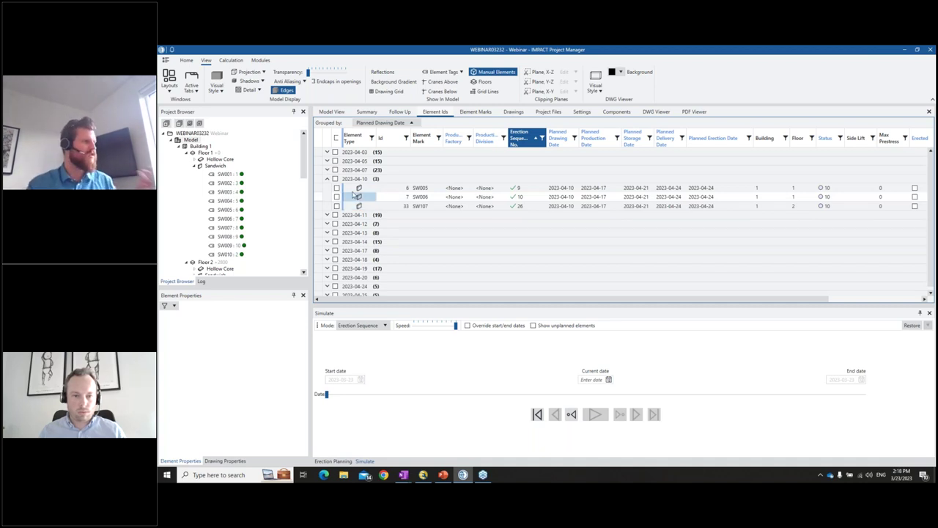
pyautogui.click(327, 179)
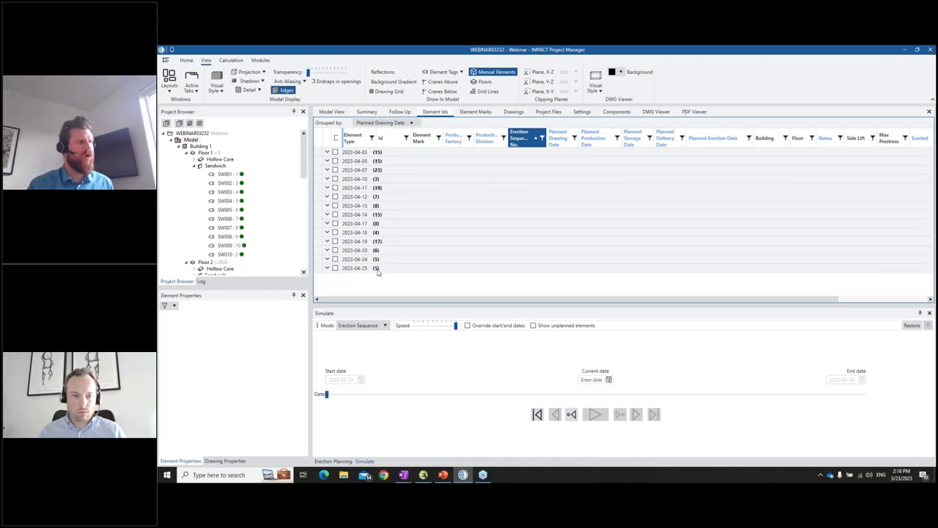
# Regroup the element list by planned production date to review the date groups, and remove the grouping
pyautogui.click(417, 123)
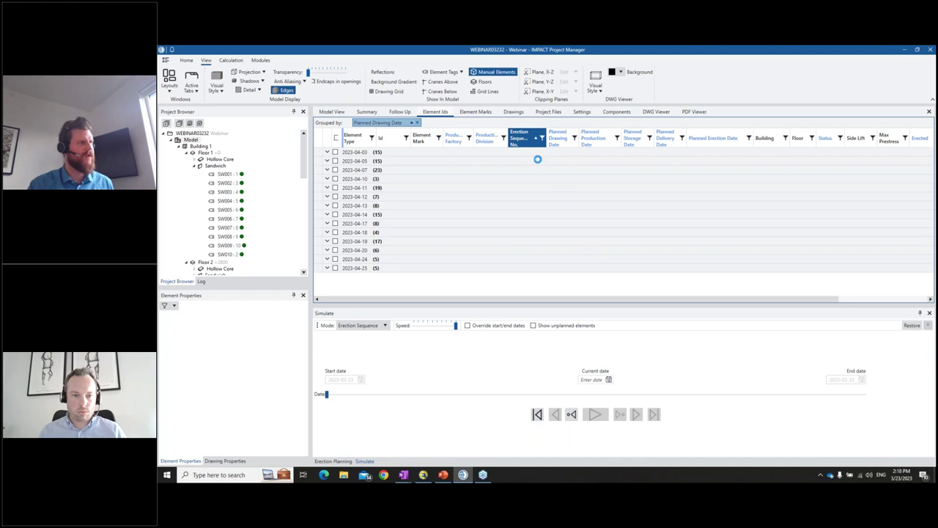
pyautogui.moveTo(586, 143); pyautogui.dragTo(555, 124)
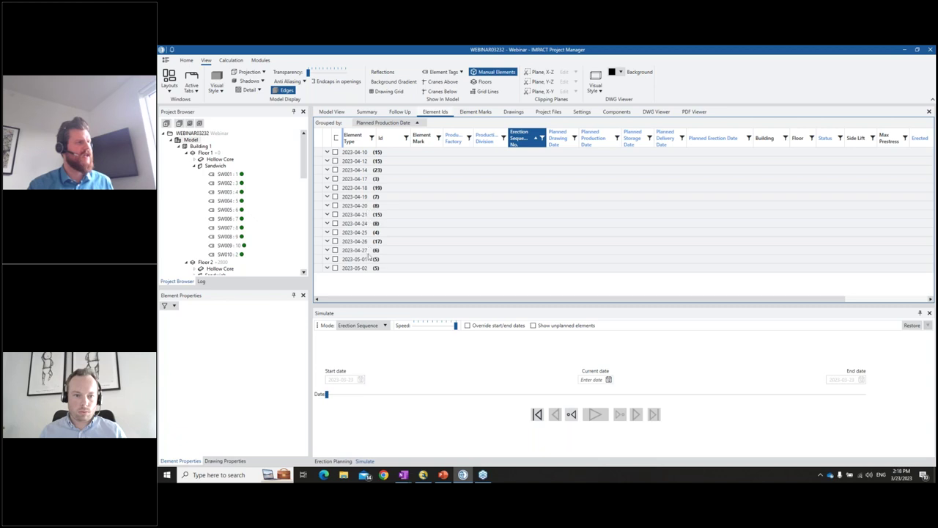
pyautogui.click(424, 123)
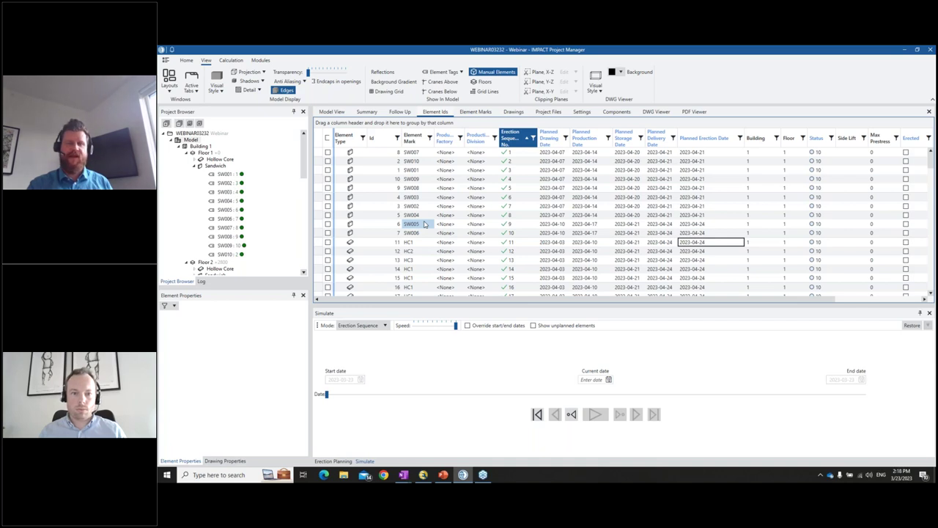
# Load the project schedule in the Follow Up view and expand the project to floor level
pyautogui.click(399, 111)
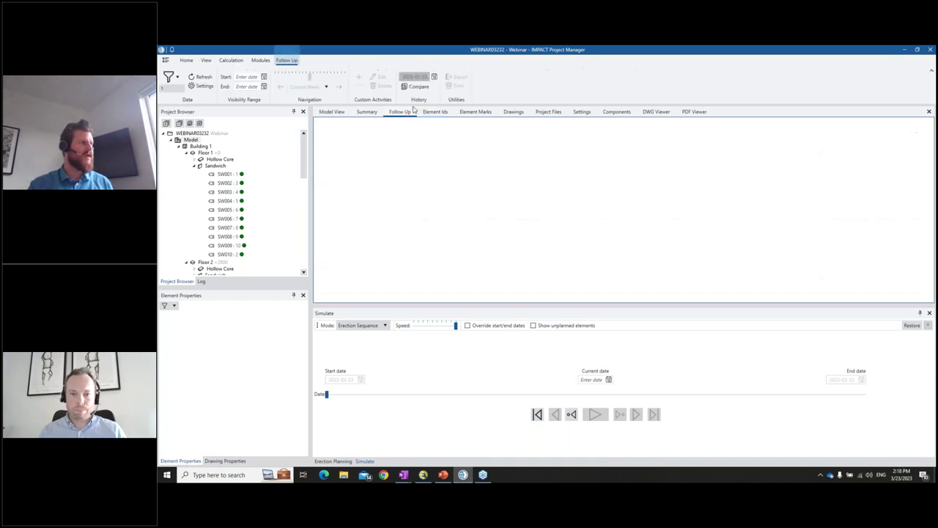
pyautogui.click(199, 77)
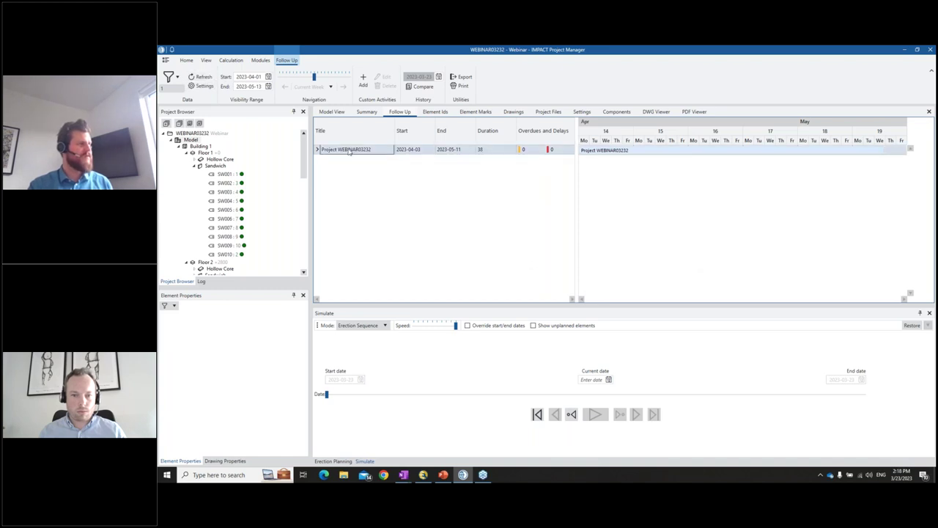
pyautogui.click(317, 150)
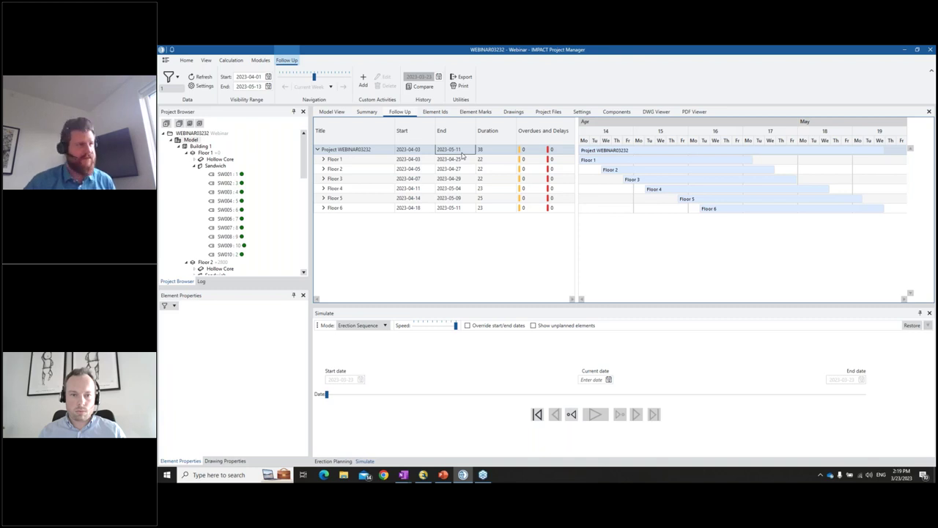
# Expand Floor 1 in the schedule and examine the planned date stages of its HollowCore and Sandwich elements
pyautogui.click(327, 159)
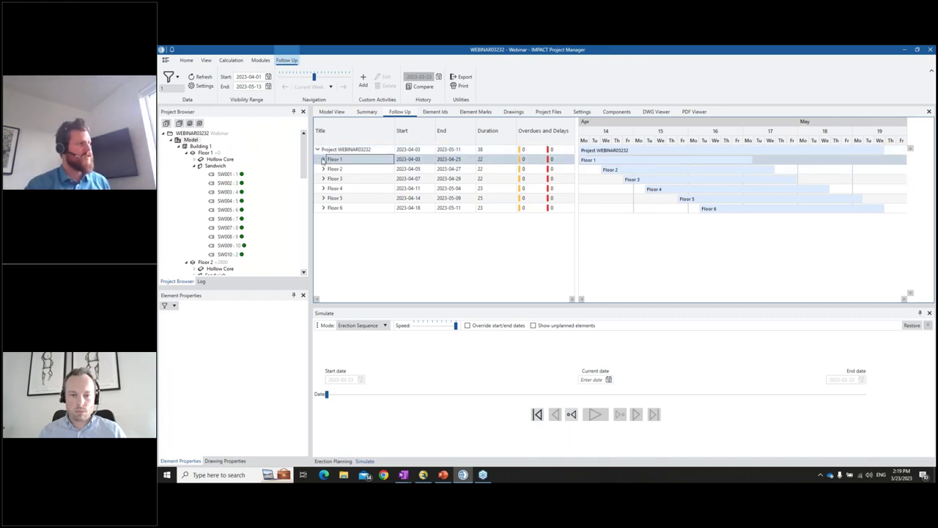
pyautogui.click(324, 159)
pyautogui.click(336, 170)
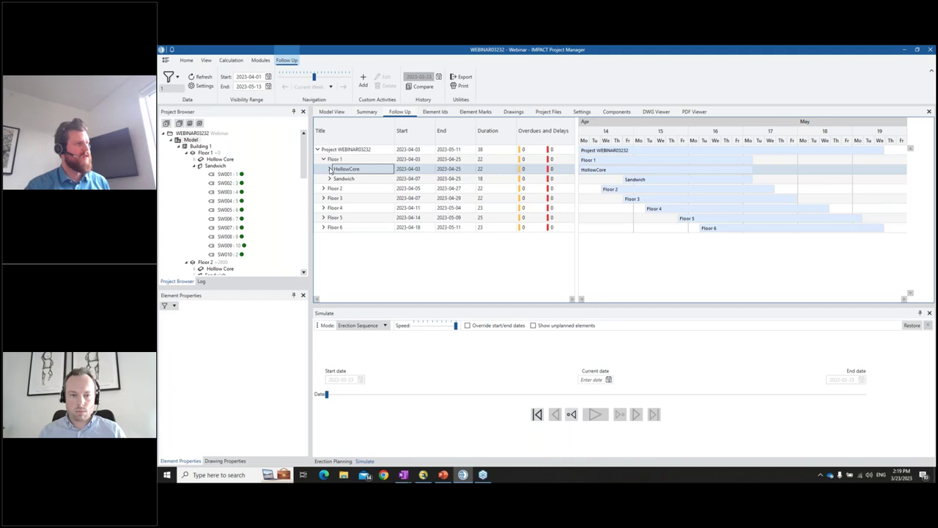
pyautogui.click(330, 169)
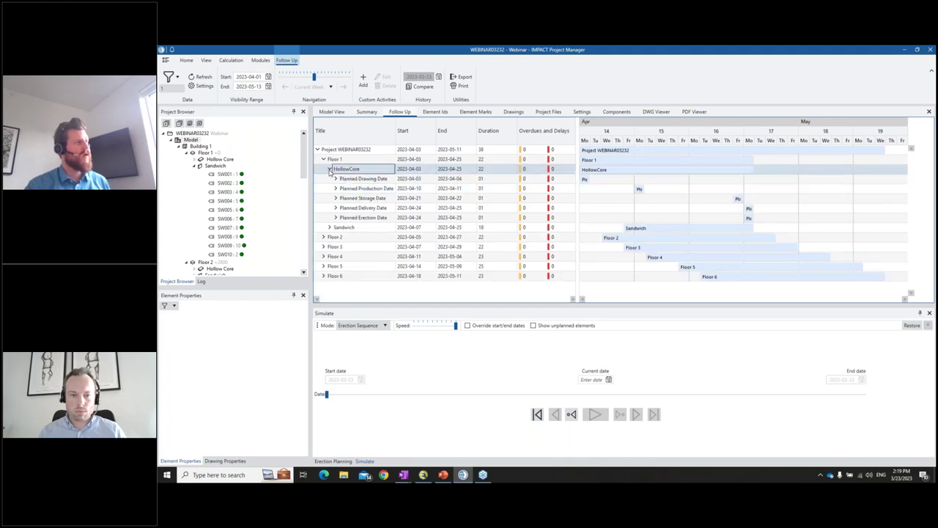
pyautogui.click(330, 169)
pyautogui.click(329, 179)
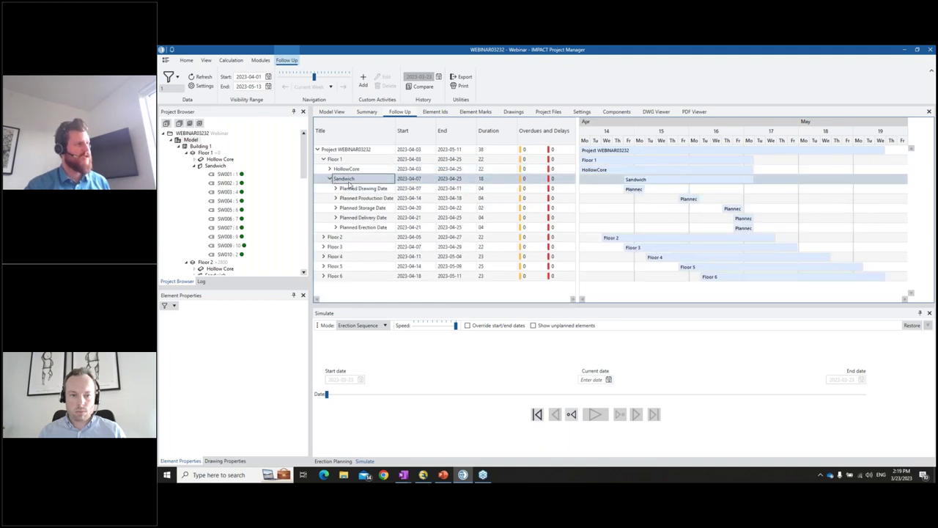
pyautogui.click(351, 188)
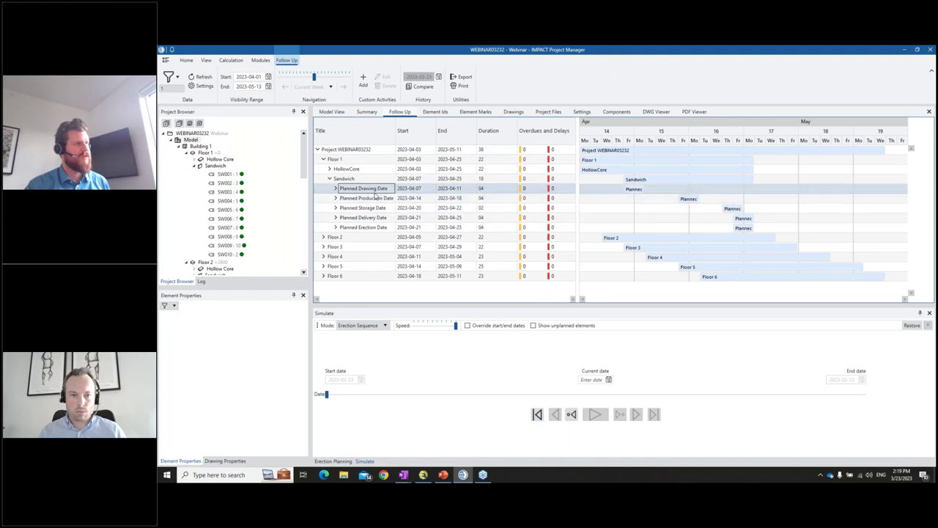
# Examine the individual Floor 1 hollow cores under Planned Drawing Date in the schedule, and collapse Floor 1
pyautogui.click(330, 179)
pyautogui.click(330, 169)
pyautogui.click(331, 159)
pyautogui.click(328, 168)
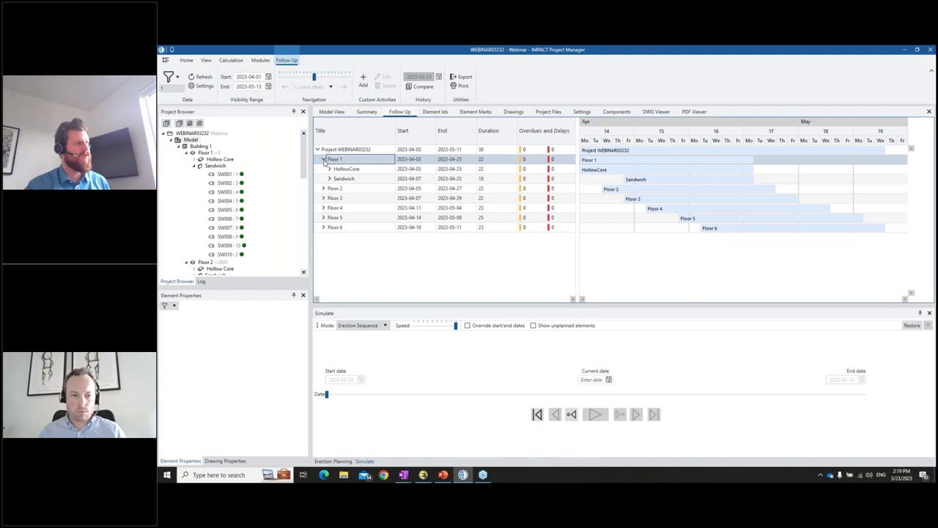
pyautogui.click(330, 168)
pyautogui.click(335, 178)
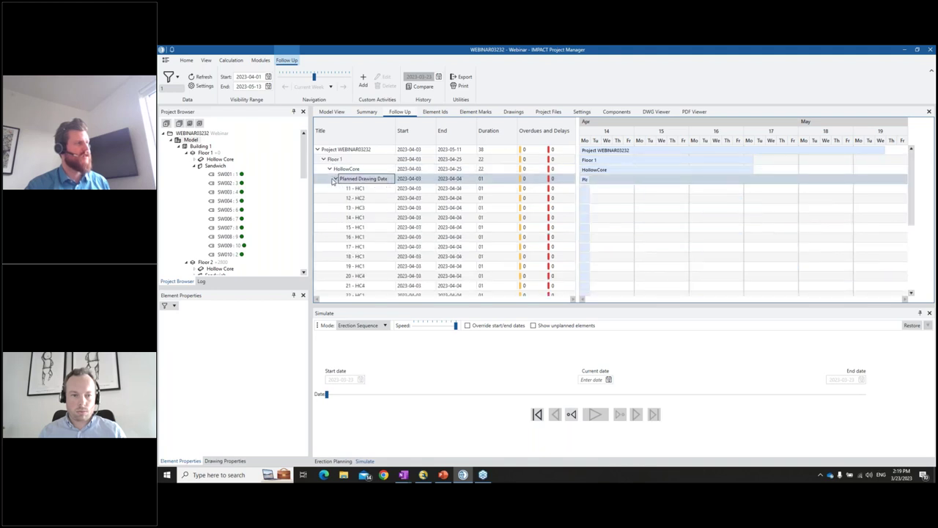
pyautogui.click(334, 179)
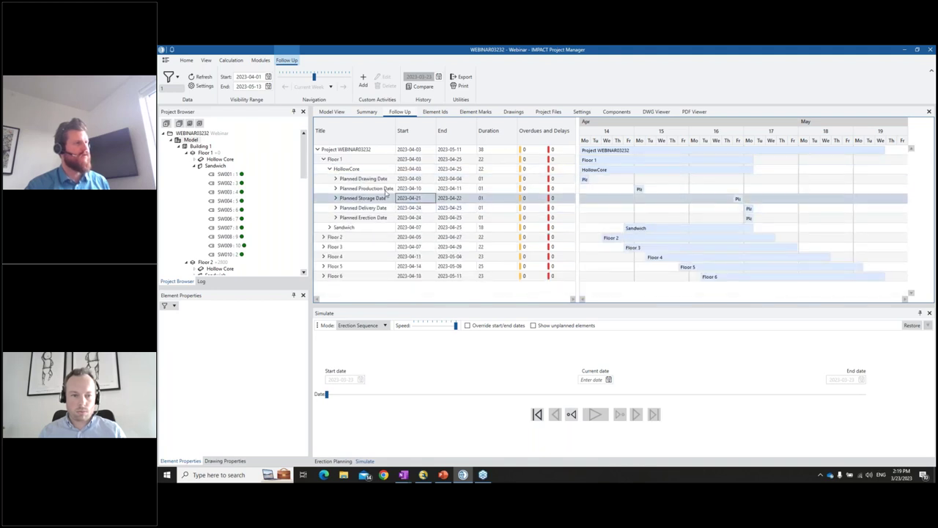
pyautogui.click(329, 168)
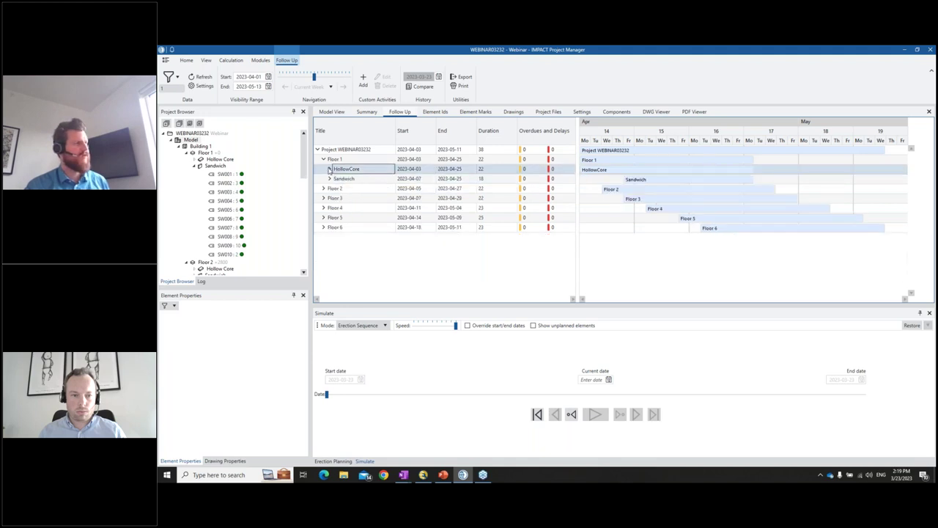
pyautogui.click(332, 159)
pyautogui.click(323, 159)
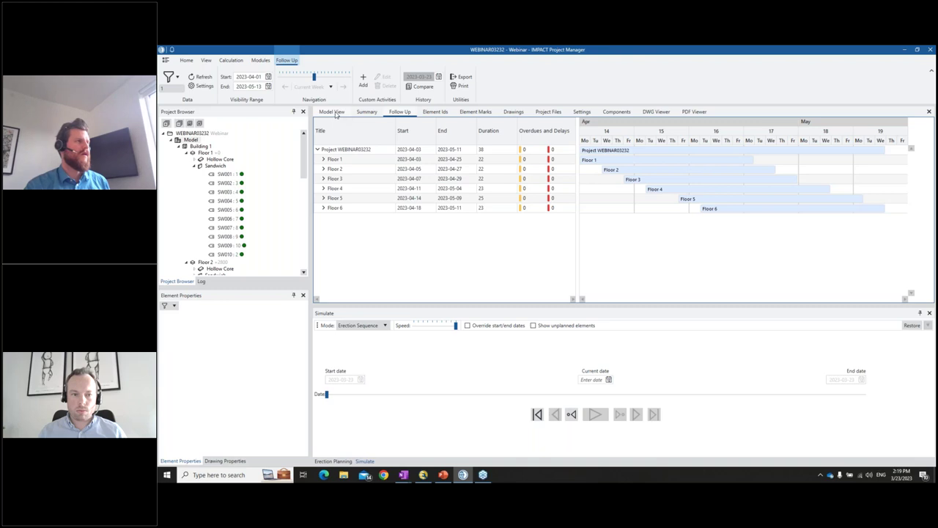
# Examine the whole building in the 3D model, check the element ID list, and return to the model
pyautogui.click(331, 112)
pyautogui.scroll(-2, 451, 202)
pyautogui.moveTo(531, 200); pyautogui.dragTo(598, 211, button='middle')
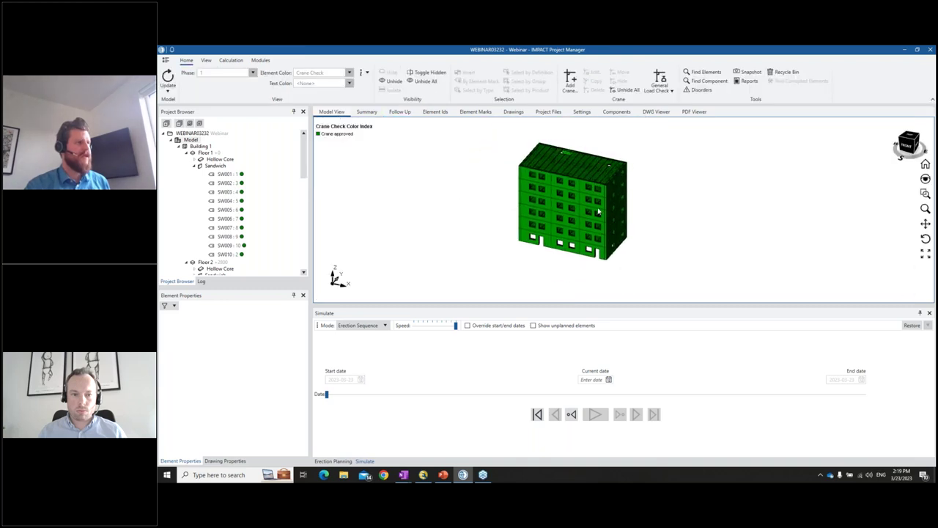
pyautogui.scroll(1, 541, 192)
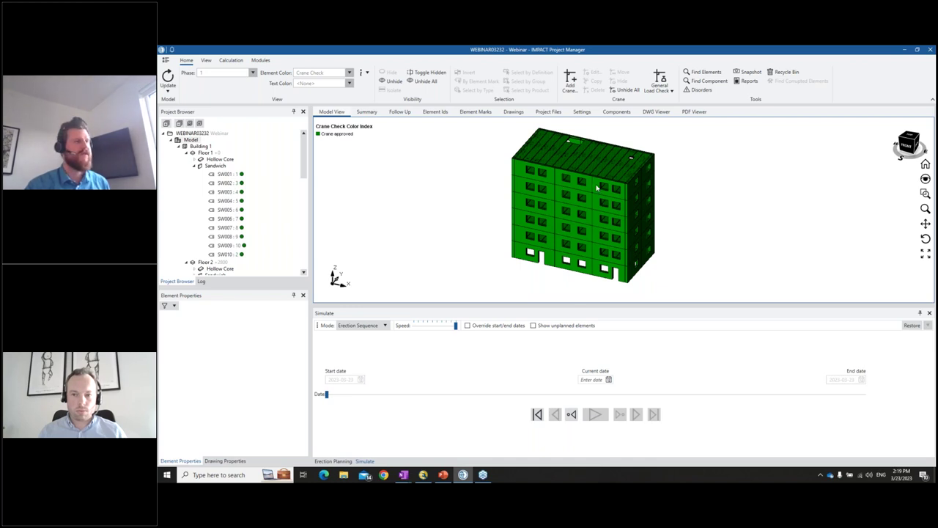
pyautogui.click(435, 114)
pyautogui.scroll(-1, 700, 217)
pyautogui.click(331, 111)
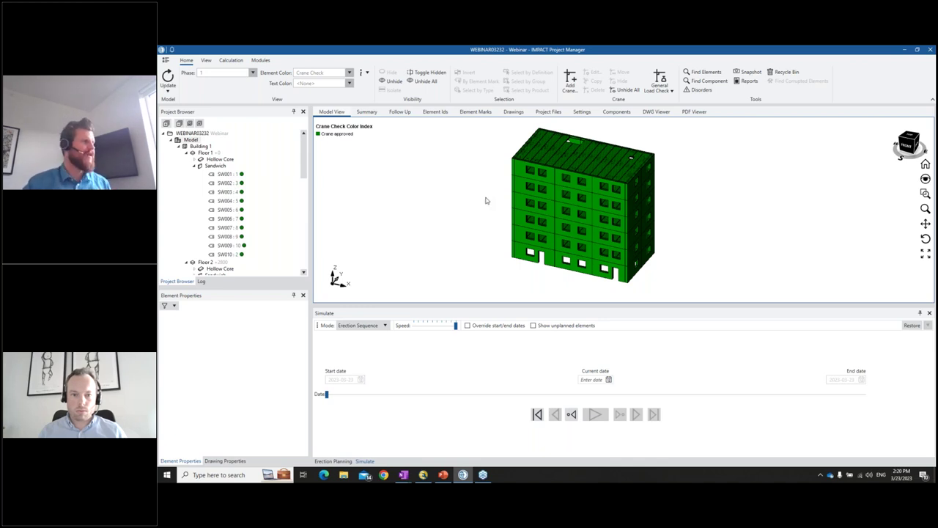
pyautogui.click(204, 135)
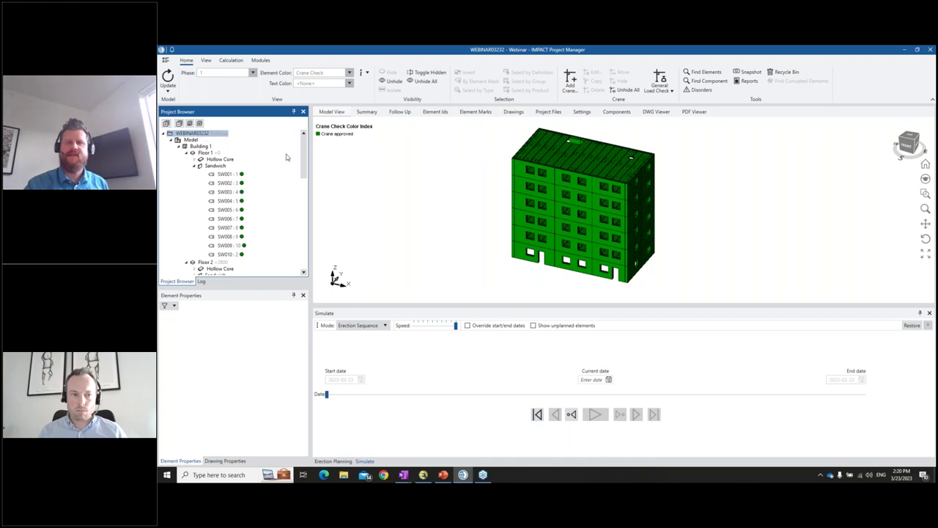
# Switch to IMPACT Standard Admin, examine the erection times of the Hollow Core and Sandwich element types, and close it
pyautogui.click(423, 474)
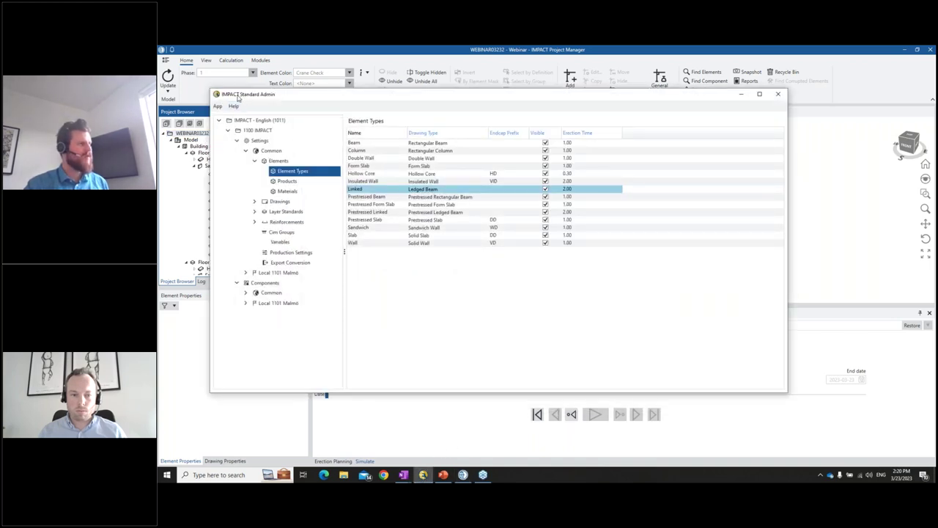
pyautogui.moveTo(276, 98); pyautogui.dragTo(336, 105)
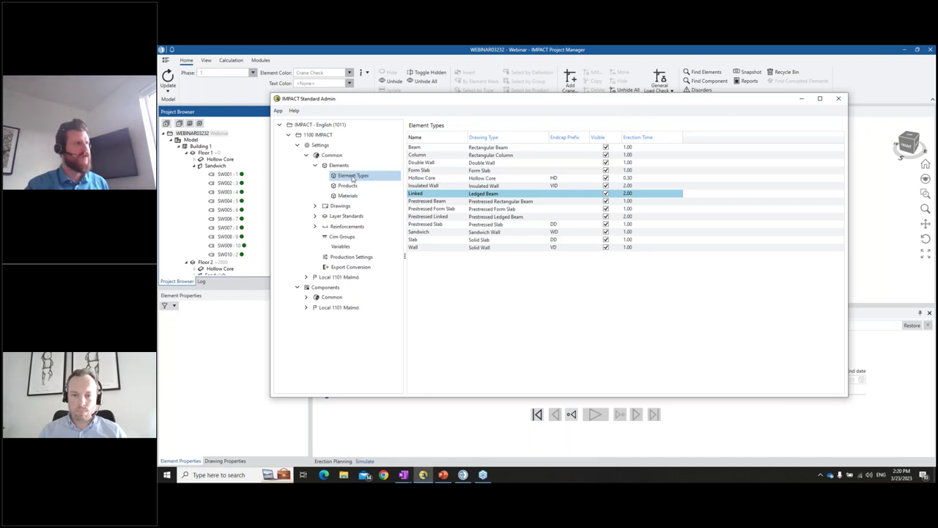
pyautogui.click(457, 179)
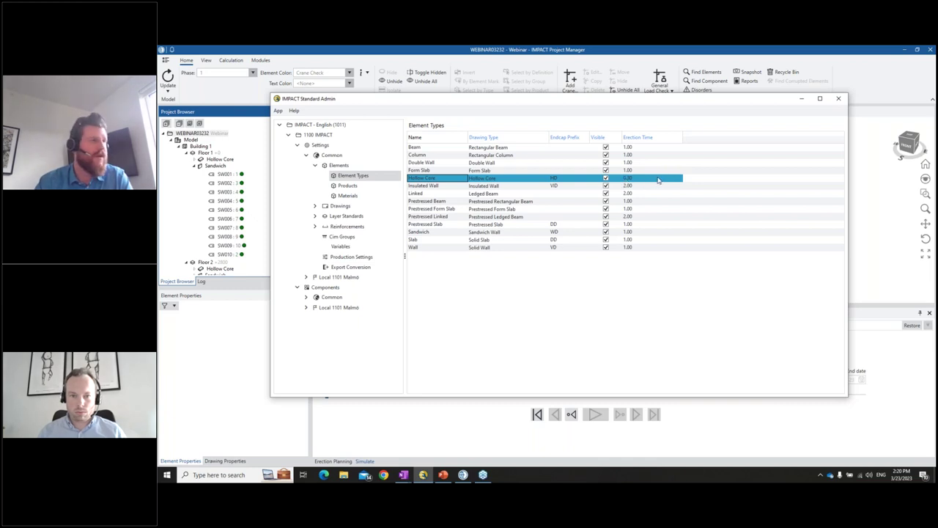
pyautogui.click(647, 233)
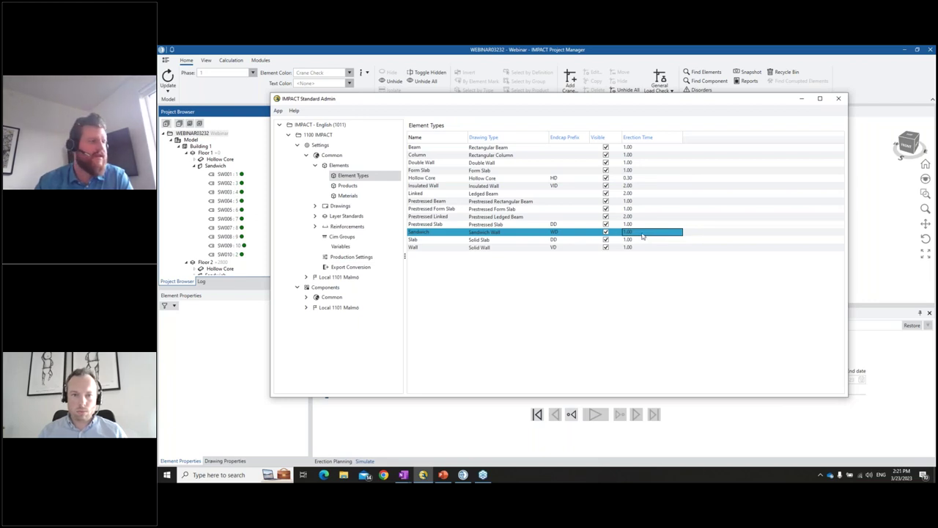
pyautogui.click(838, 98)
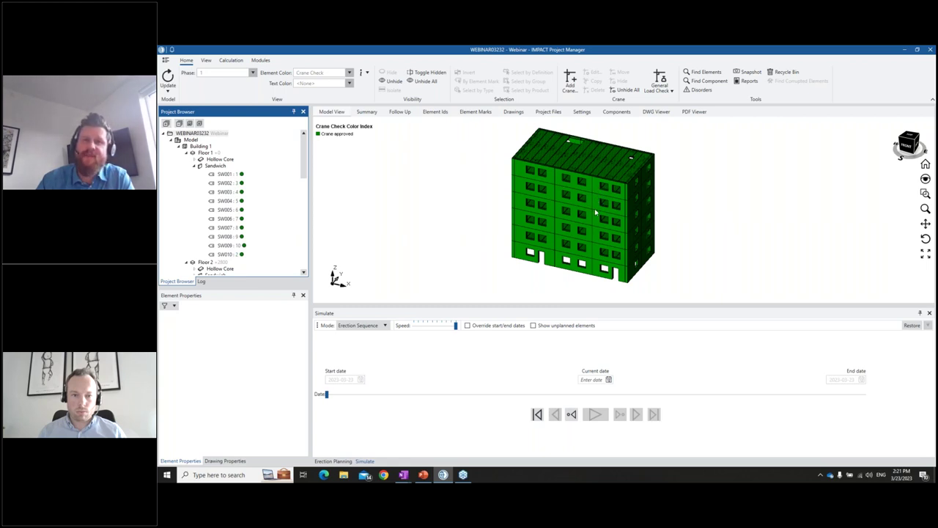
# Open the floor settings of Building 1 to view the crane time per floor
pyautogui.rightClick(187, 134)
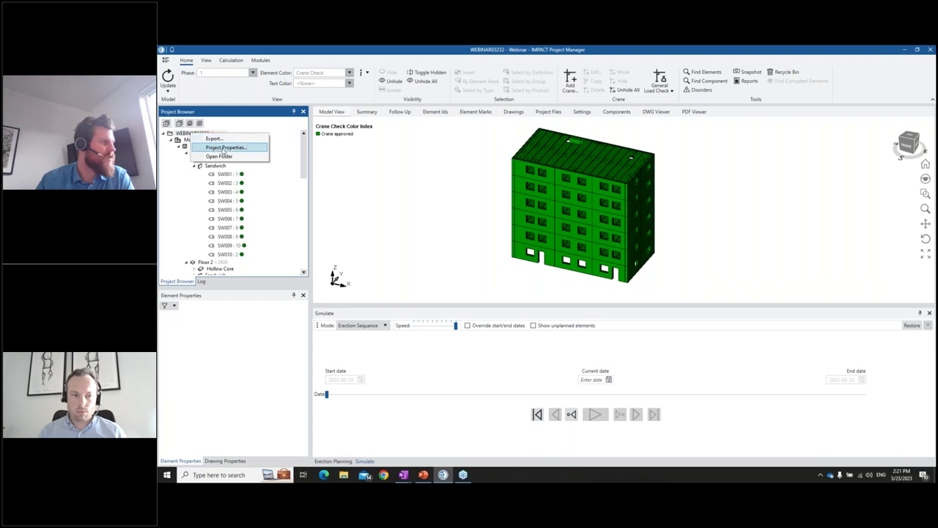
pyautogui.click(196, 146)
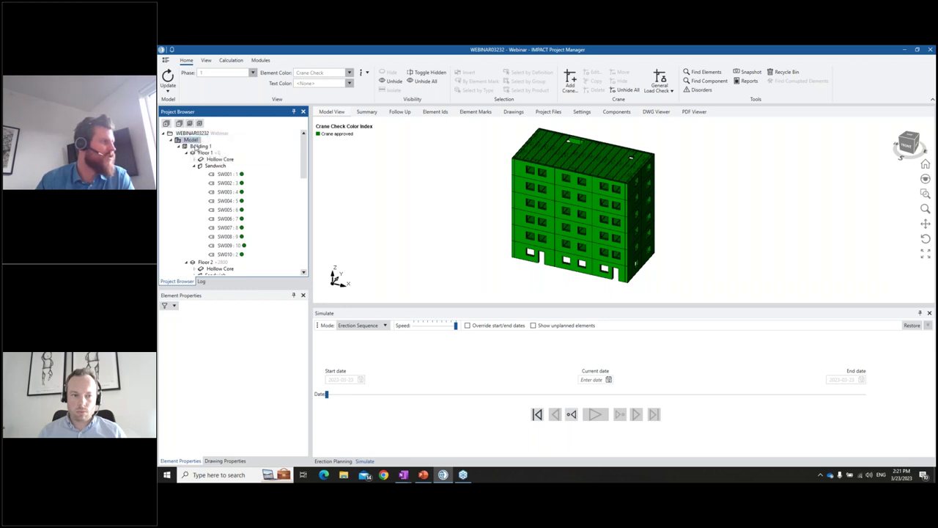
pyautogui.rightClick(196, 147)
pyautogui.click(223, 178)
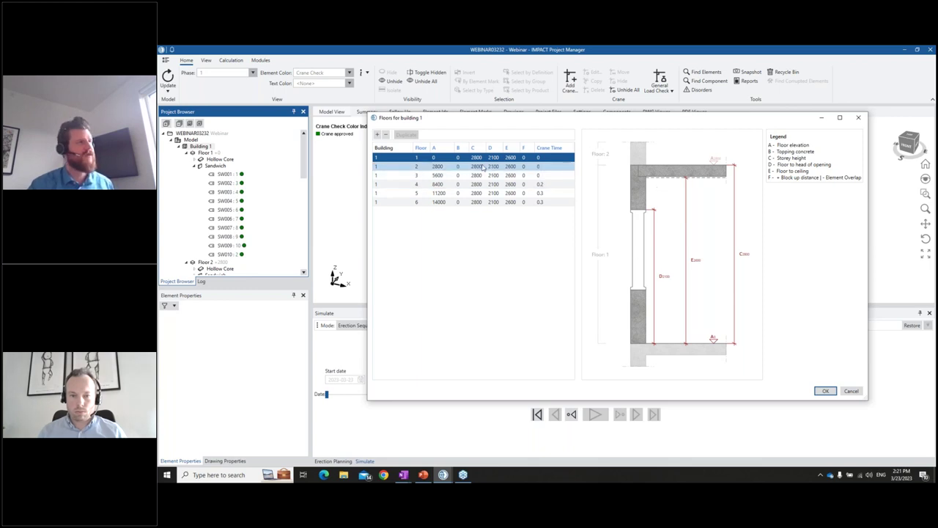
pyautogui.moveTo(478, 121); pyautogui.dragTo(400, 110)
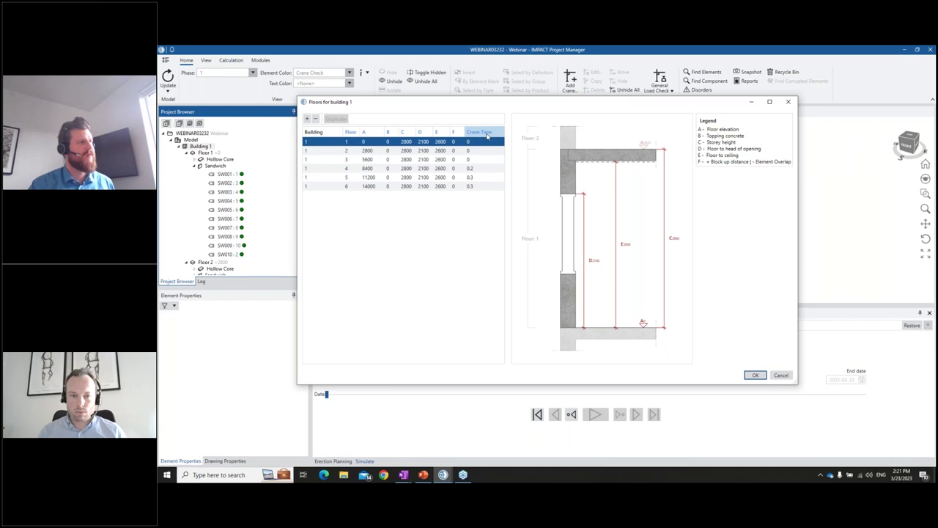
# Examine the crane times of the upper floors against the 3D model, and close the floor settings
pyautogui.click(408, 187)
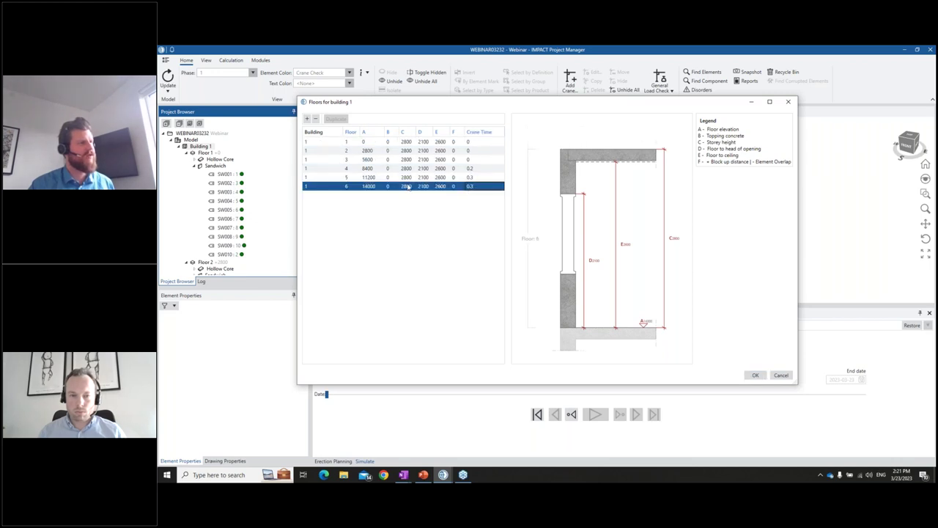
pyautogui.press('Up')
pyautogui.click(484, 192)
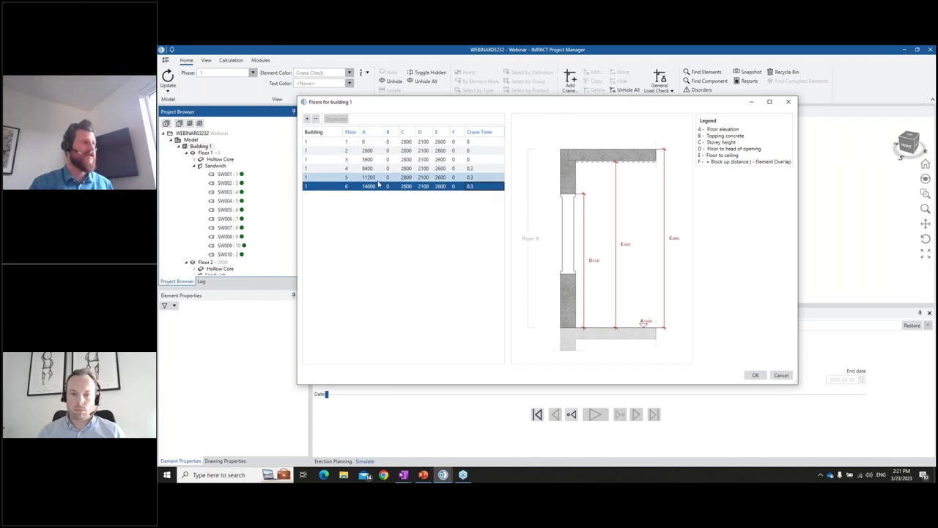
pyautogui.moveTo(568, 104); pyautogui.dragTo(604, 307)
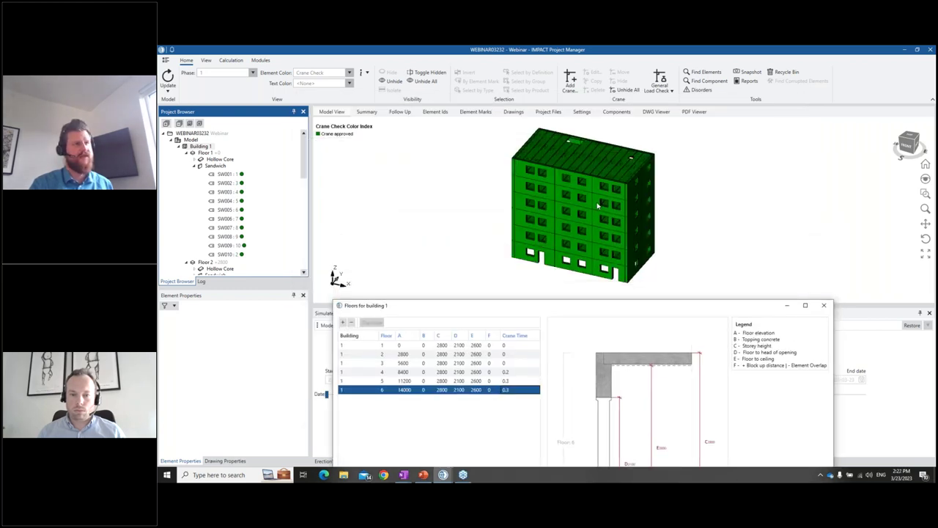
pyautogui.click(824, 305)
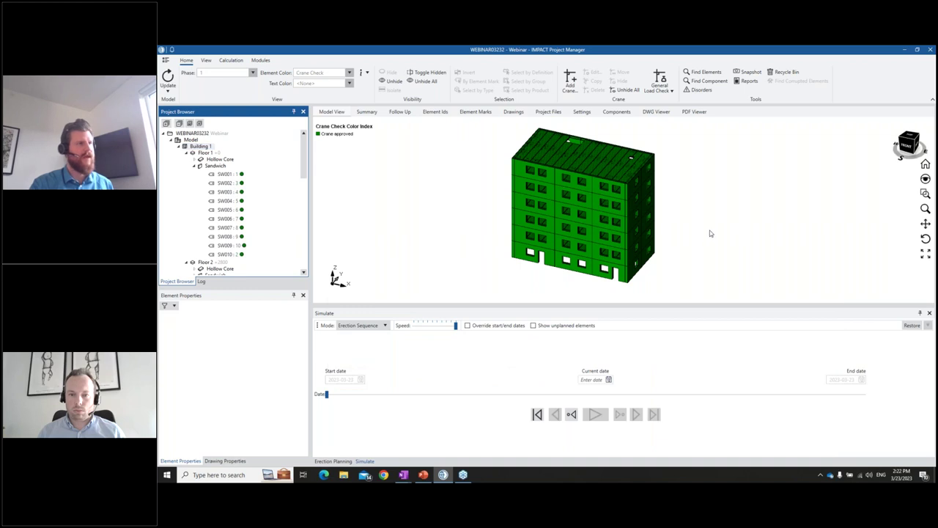
# Examine the planned erection dates across all floors in the element ID list, and return to the model
pyautogui.click(439, 113)
pyautogui.scroll(-12, 703, 214)
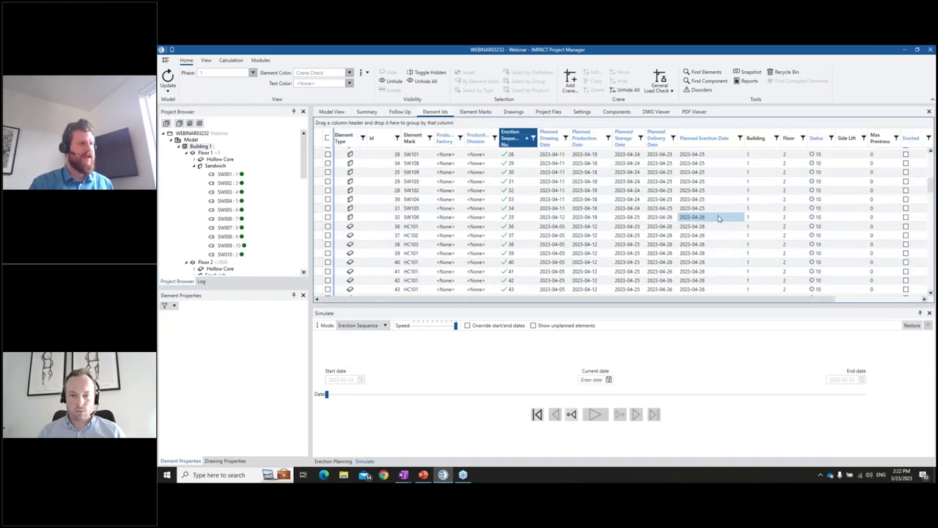
pyautogui.scroll(-15, 729, 205)
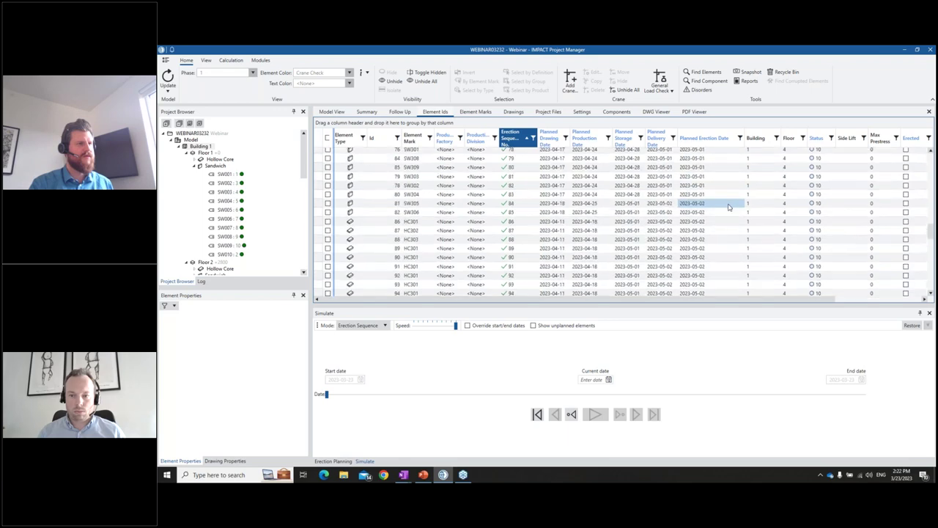
pyautogui.scroll(9, 733, 209)
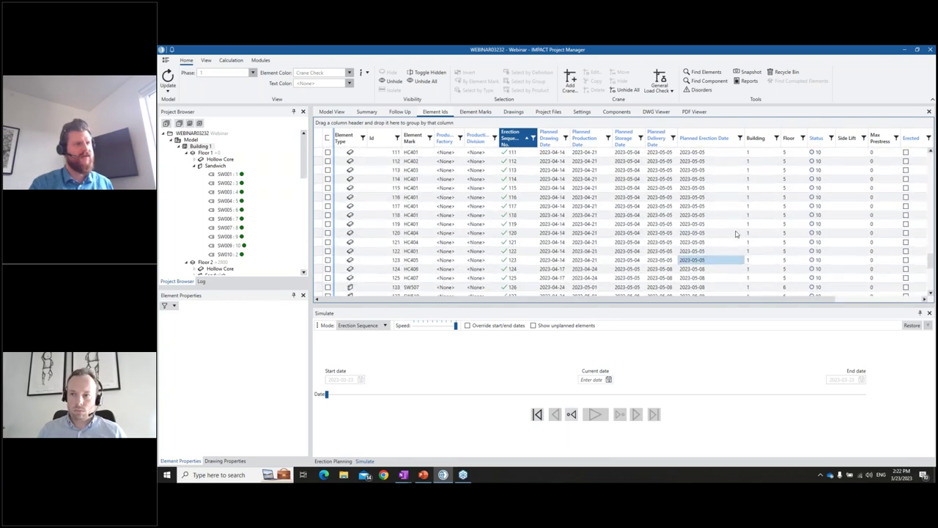
pyautogui.scroll(17, 737, 214)
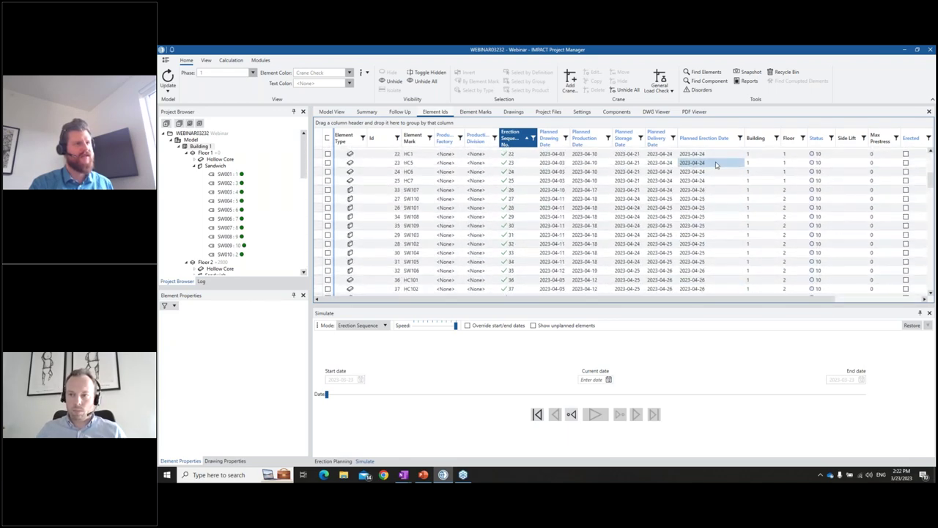
pyautogui.scroll(-8, 713, 230)
pyautogui.scroll(-10, 713, 242)
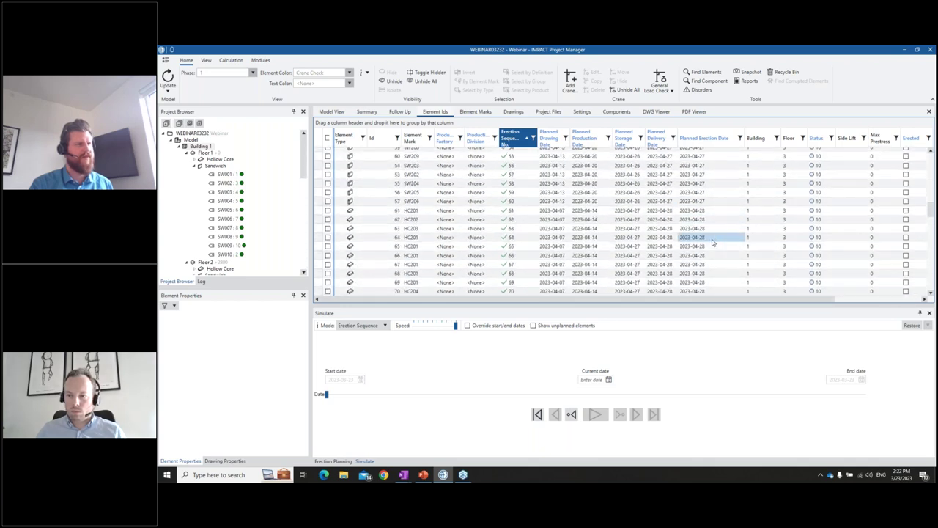
pyautogui.scroll(-5, 712, 242)
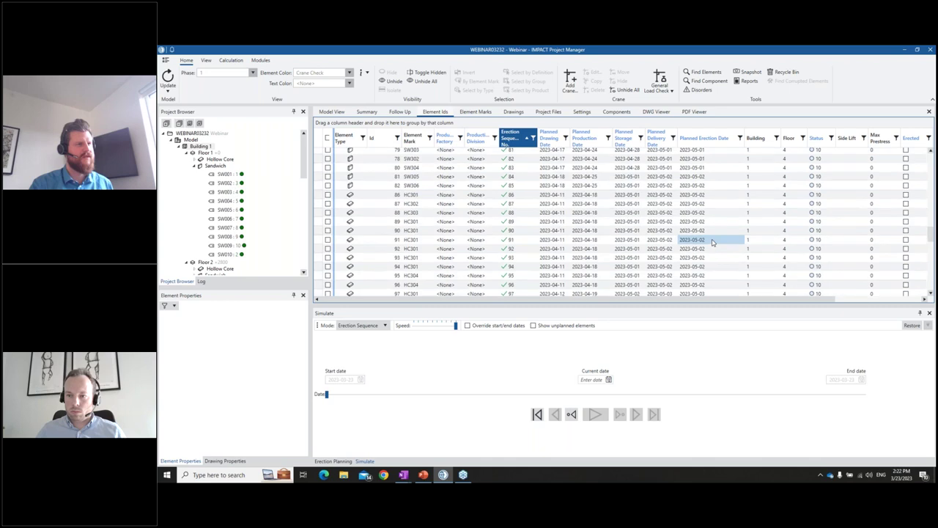
pyautogui.scroll(-1, 714, 242)
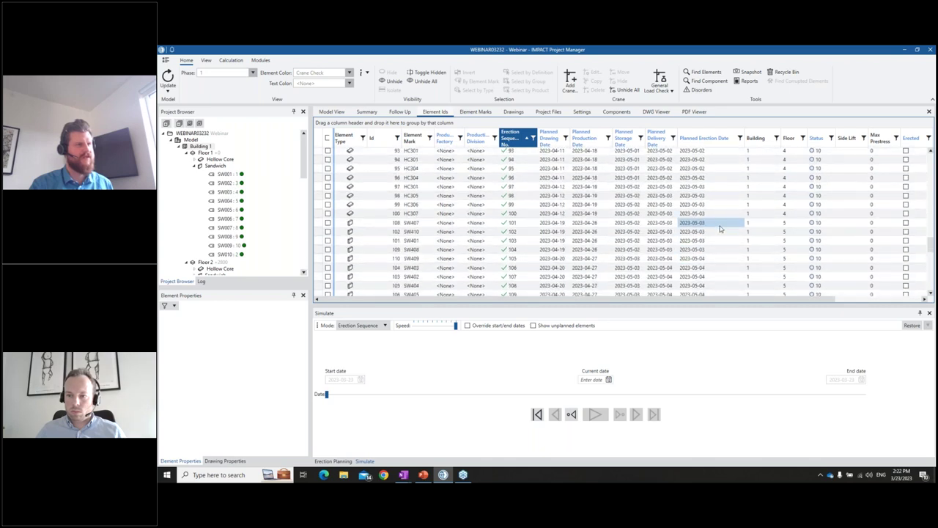
pyautogui.scroll(-8, 723, 242)
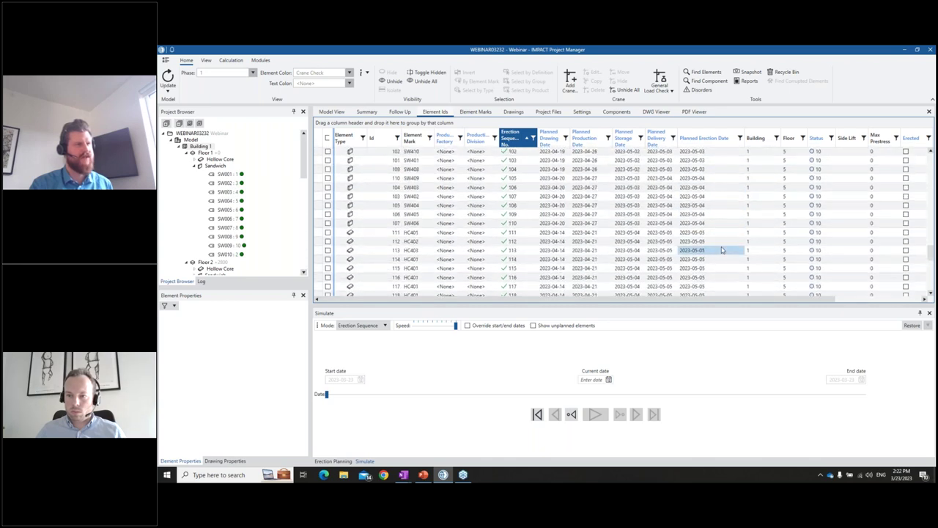
pyautogui.scroll(-6, 722, 251)
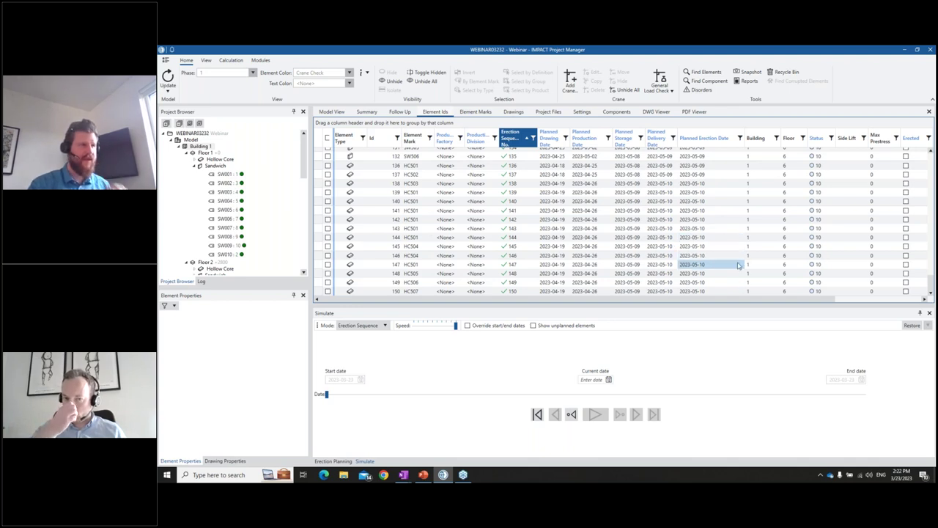
pyautogui.click(343, 113)
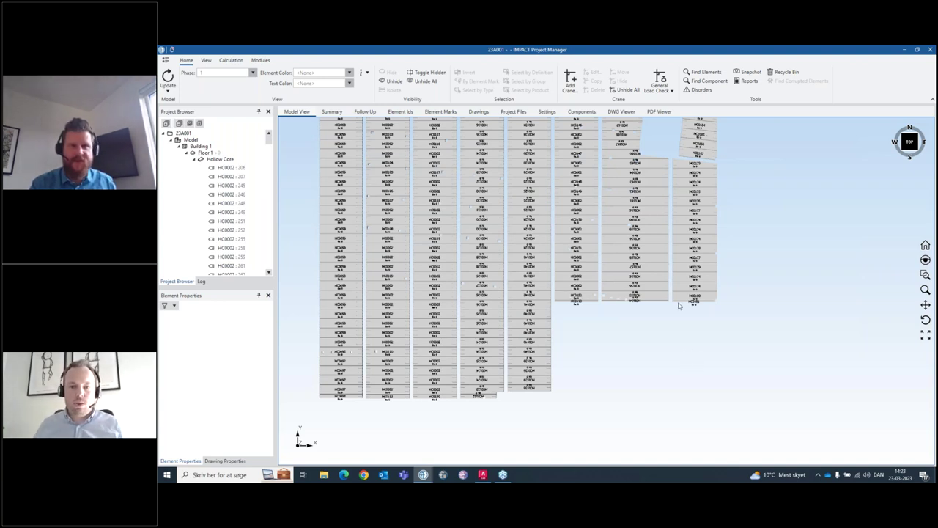
# Open the notifications and read the entries about the strange wall geometry and the missing drawings for SW12 and SW13
pyautogui.scroll(-2, 695, 326)
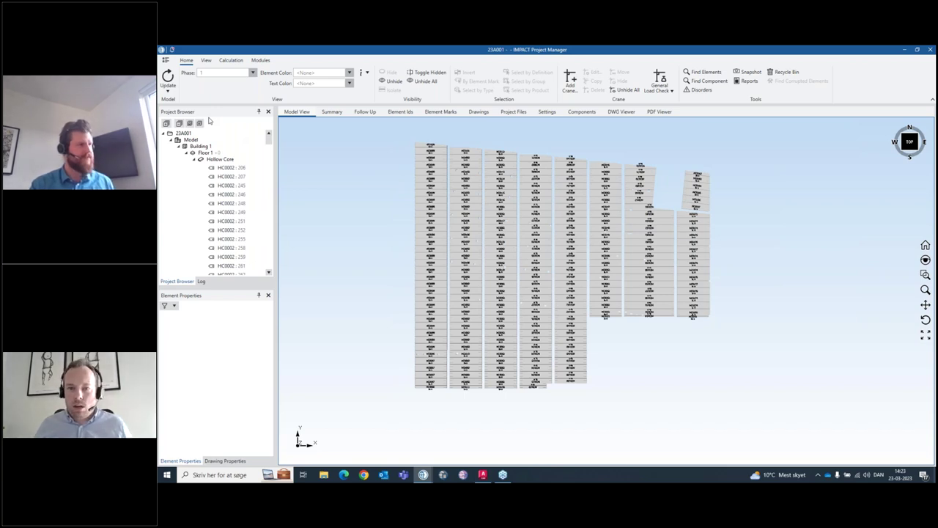
pyautogui.click(172, 49)
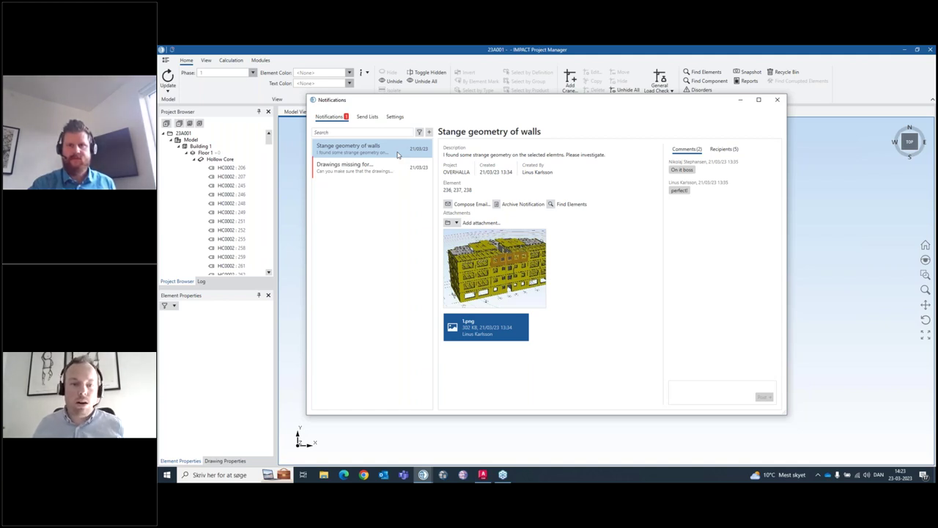
pyautogui.click(410, 153)
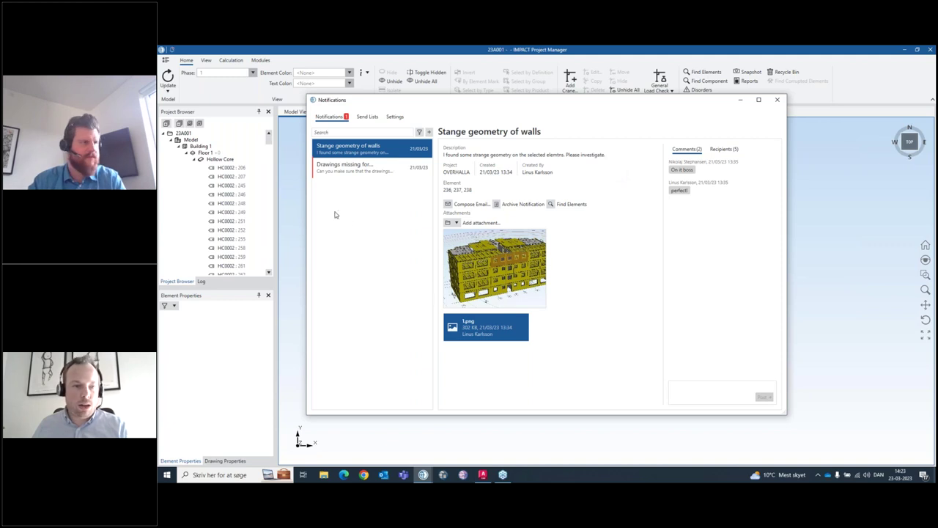
pyautogui.click(352, 170)
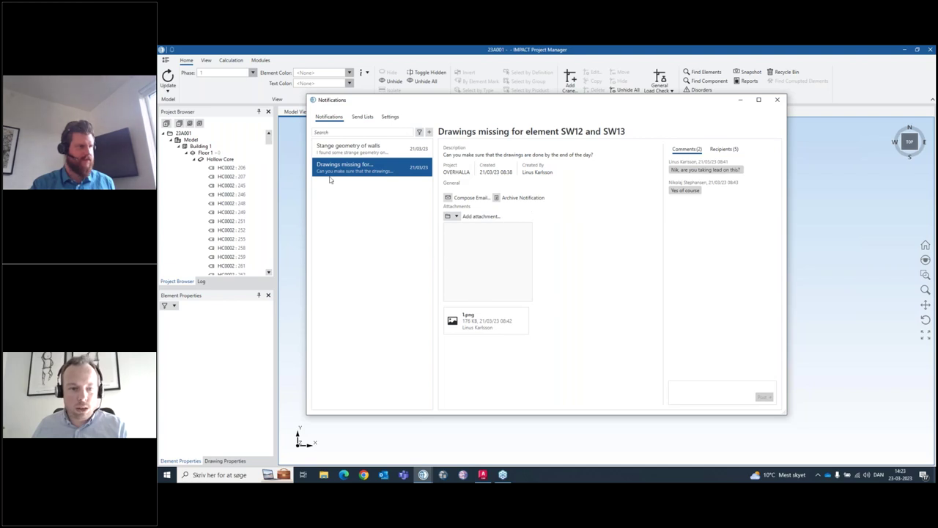
pyautogui.click(379, 154)
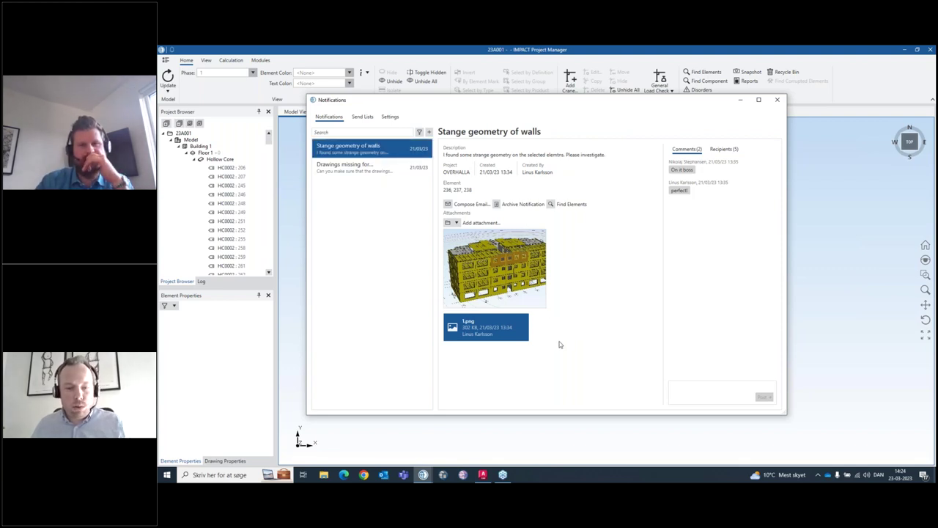
# Switch to the OVERHALLA project, open its notifications and find the elements linked to "Stange geometry of walls"
pyautogui.hotkey('alt', 'Tab')
pyautogui.click(423, 475)
pyautogui.click(420, 444)
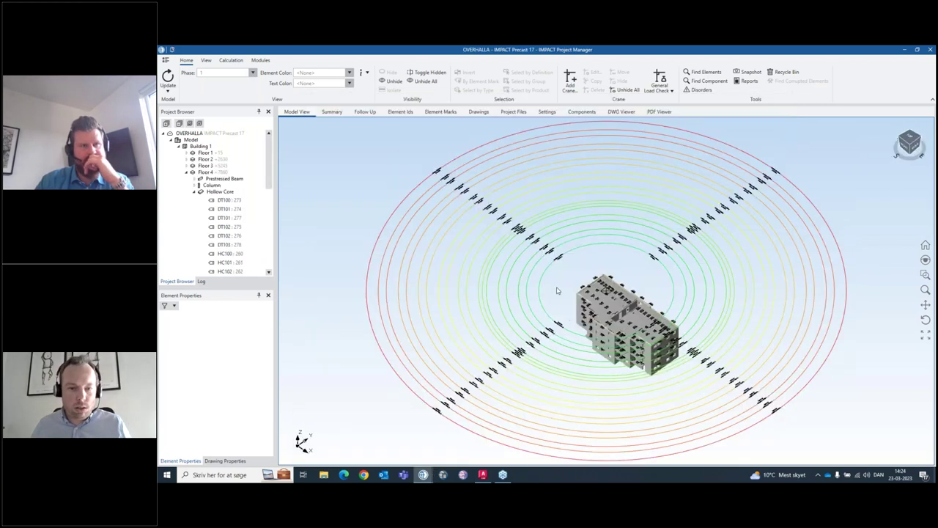
pyautogui.click(172, 49)
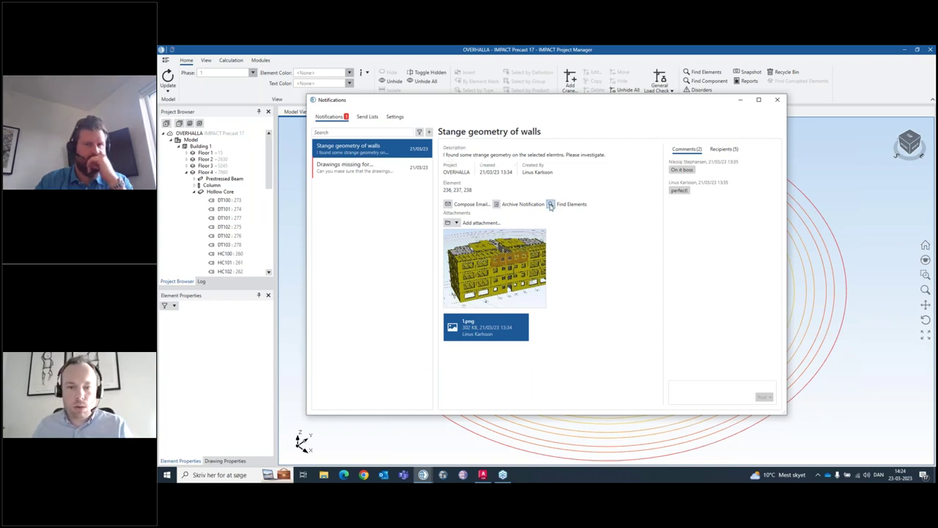
pyautogui.click(550, 205)
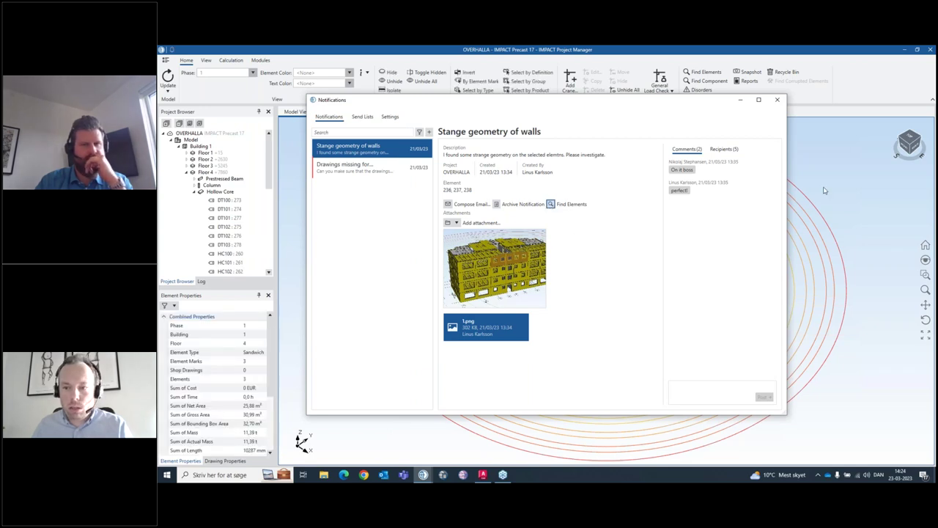
# Move and resize the Notifications window so its details and the building's facade can be seen side by side
pyautogui.moveTo(718, 102); pyautogui.dragTo(661, 144)
pyautogui.click(861, 202)
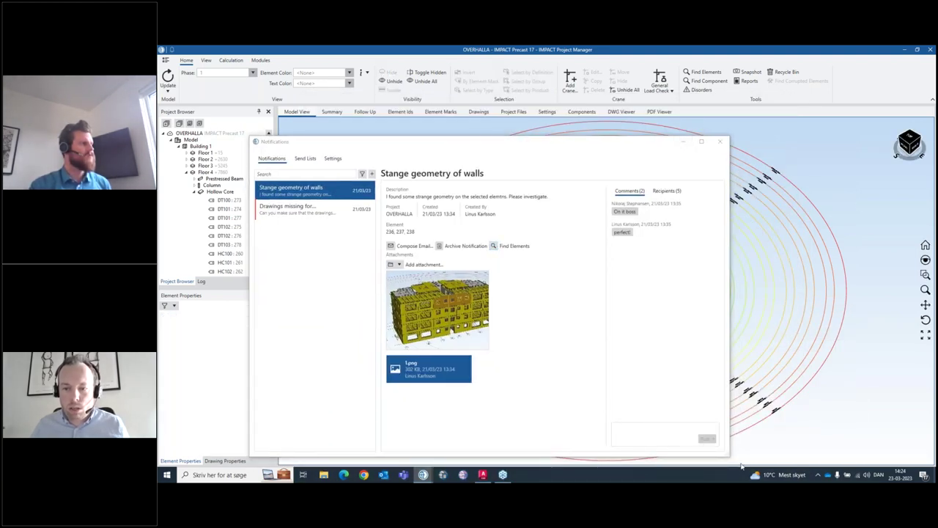
pyautogui.moveTo(729, 456); pyautogui.dragTo(463, 334)
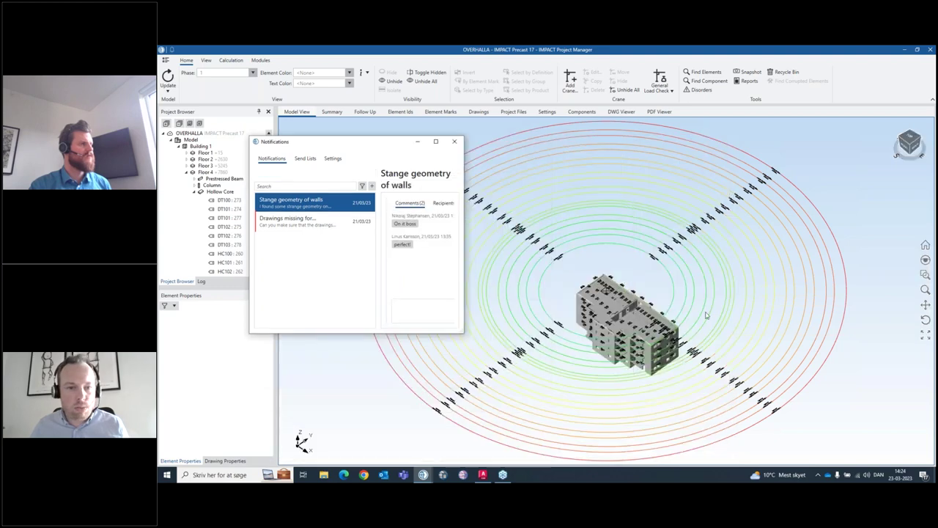
pyautogui.click(659, 330)
pyautogui.moveTo(660, 330); pyautogui.dragTo(777, 337, button='middle')
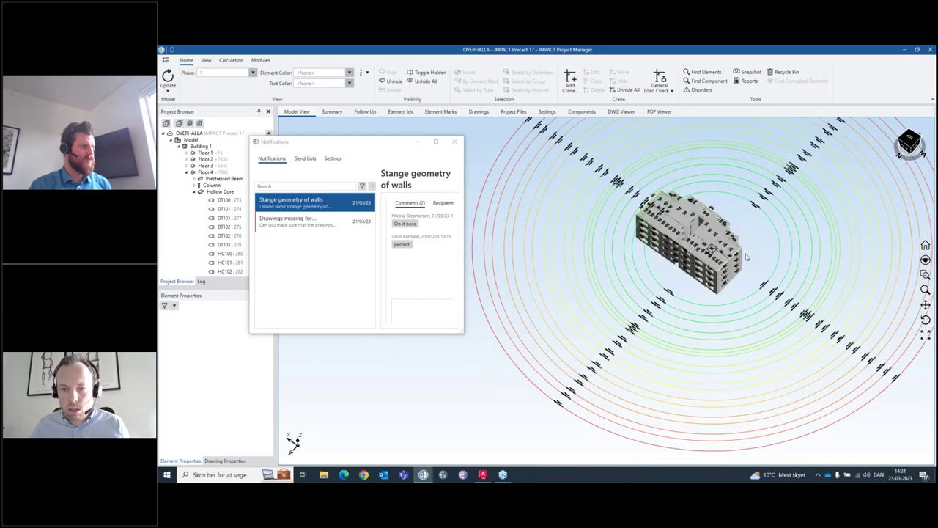
pyautogui.scroll(3, 704, 249)
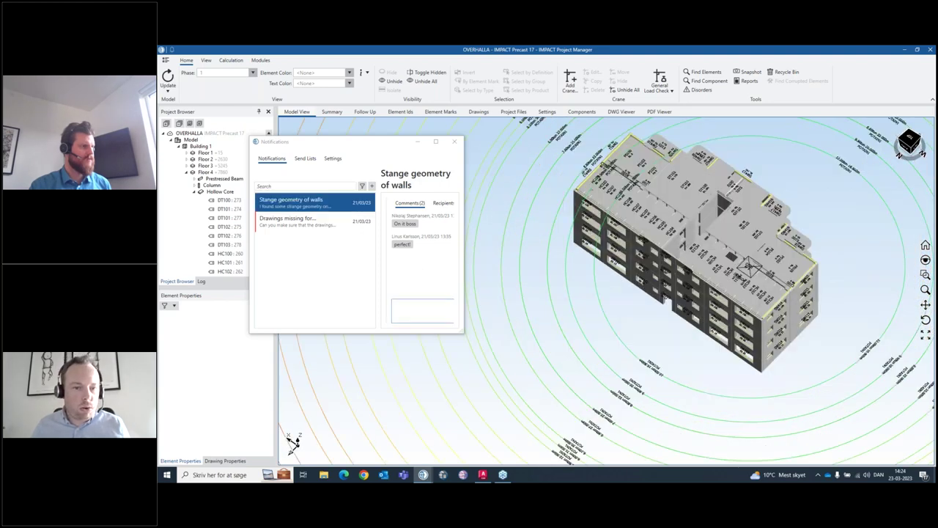
pyautogui.click(464, 334)
pyautogui.moveTo(464, 334); pyautogui.dragTo(584, 392)
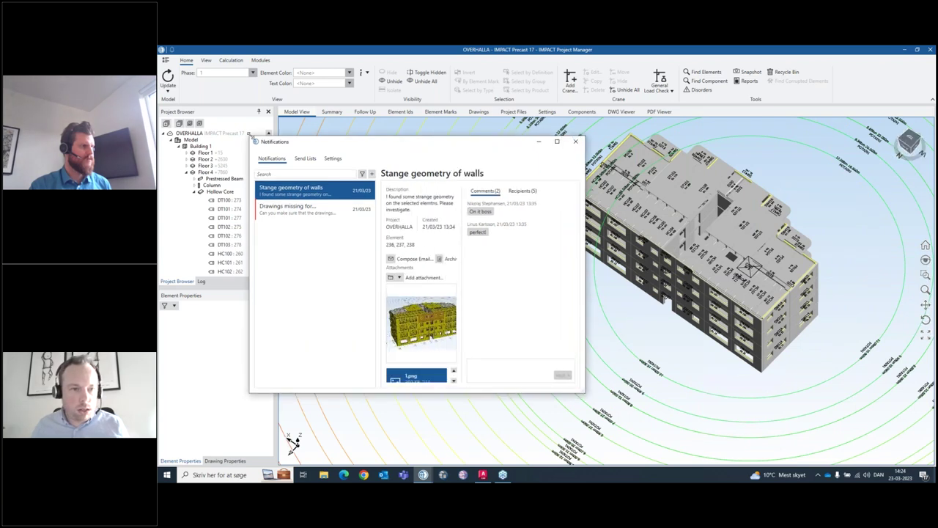
pyautogui.moveTo(250, 138); pyautogui.dragTo(165, 63)
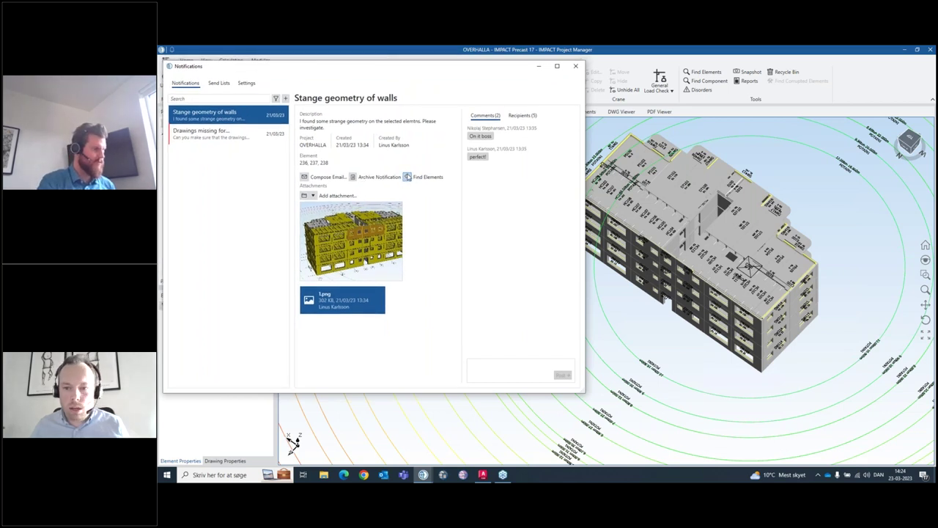
# Find the elements linked to the wall geometry notification and examine them on the facade in the 3D model
pyautogui.click(407, 176)
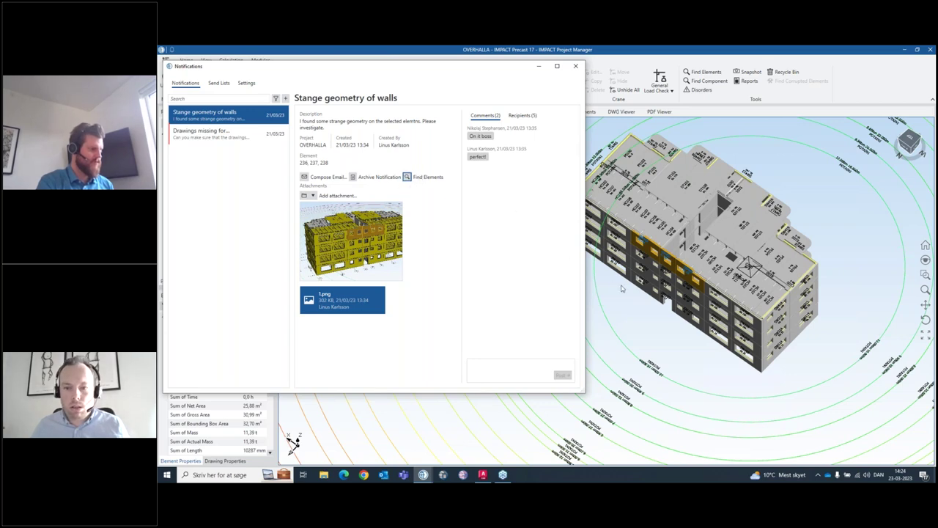
pyautogui.scroll(5, 649, 249)
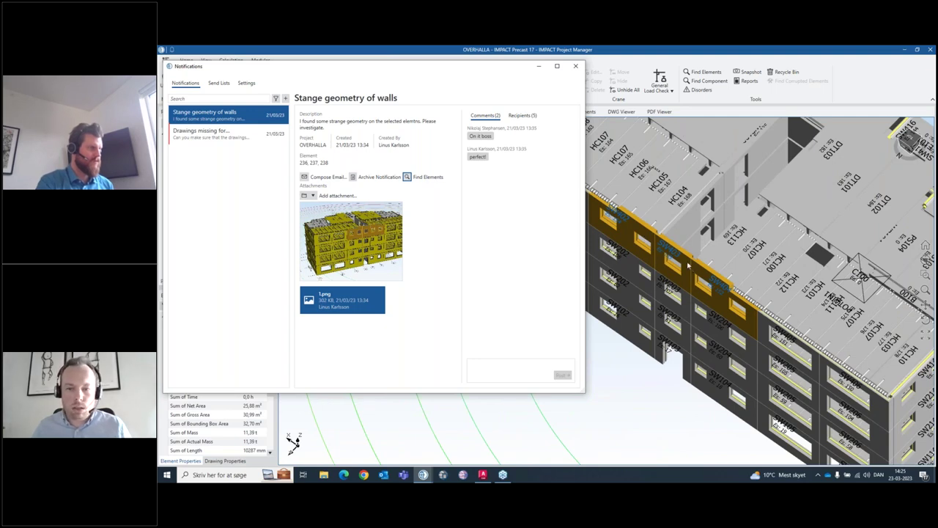
pyautogui.scroll(2, 682, 260)
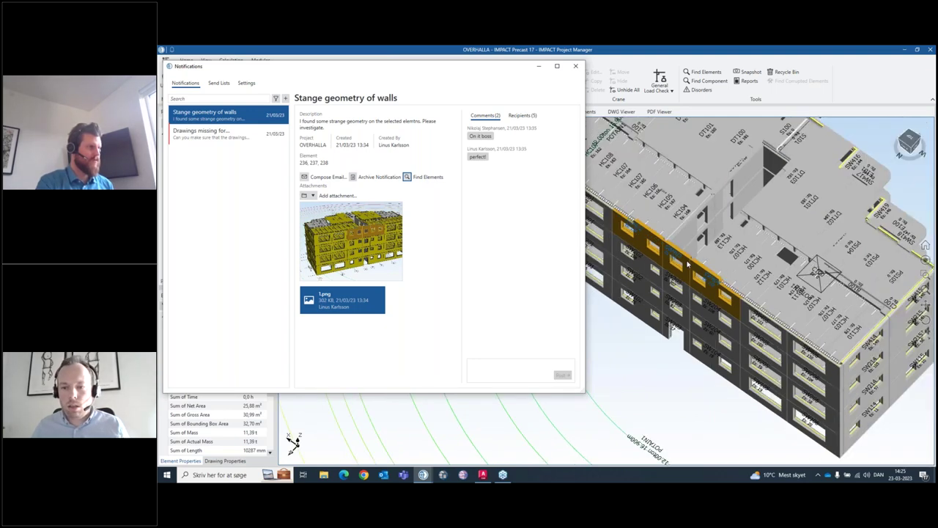
pyautogui.click(681, 273)
pyautogui.scroll(3, 685, 277)
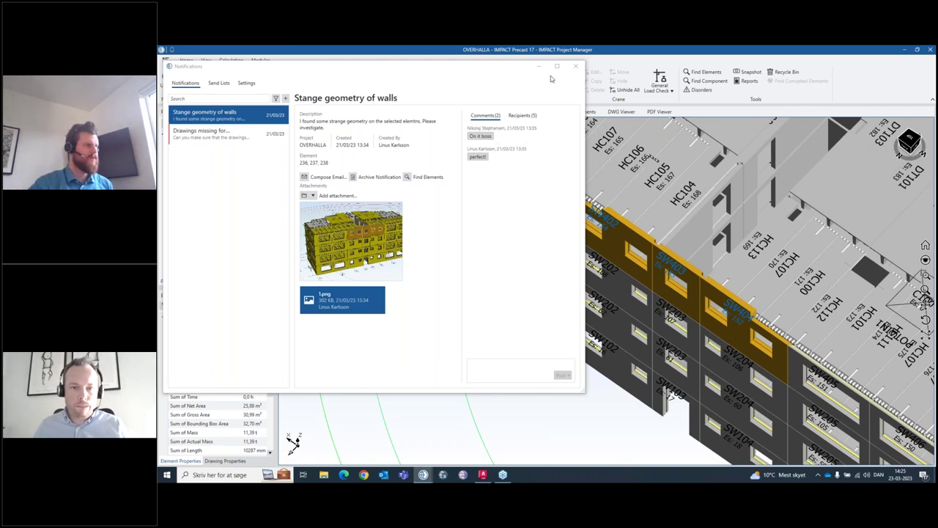
# Close the notifications and clear the element selection in the model
pyautogui.click(575, 66)
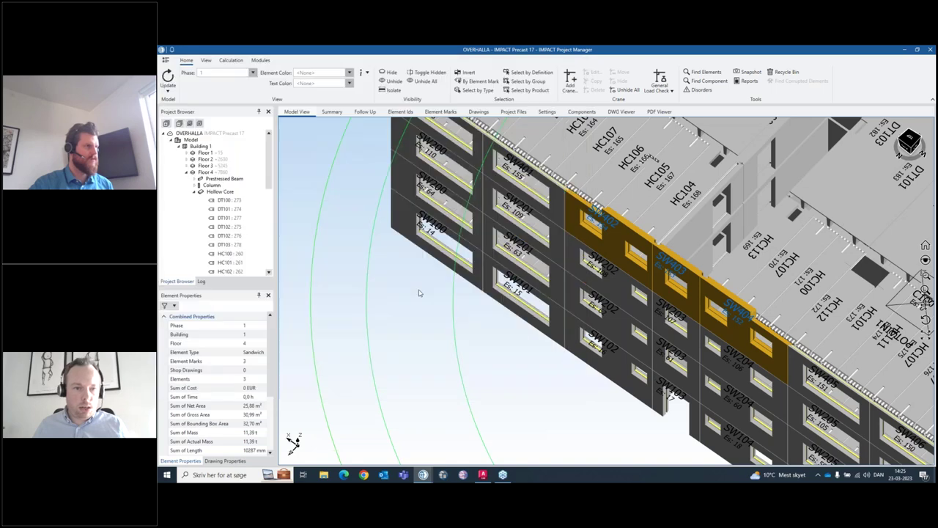
pyautogui.scroll(-5, 470, 326)
pyautogui.click(481, 336)
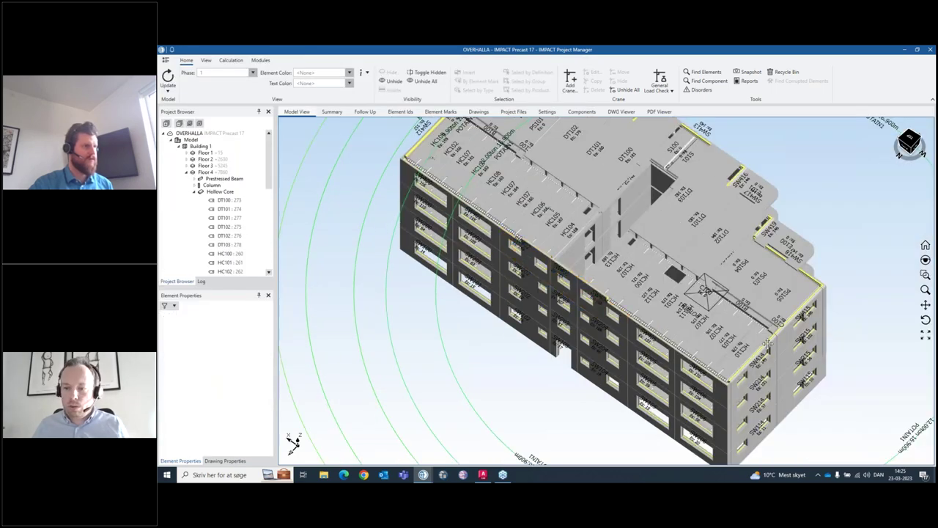
# Select the adjoining corner walls SW414 and SW406 on floor 4 and start a new notification for them
pyautogui.scroll(5, 687, 437)
pyautogui.scroll(3, 697, 428)
pyautogui.scroll(-5, 703, 418)
pyautogui.scroll(3, 724, 387)
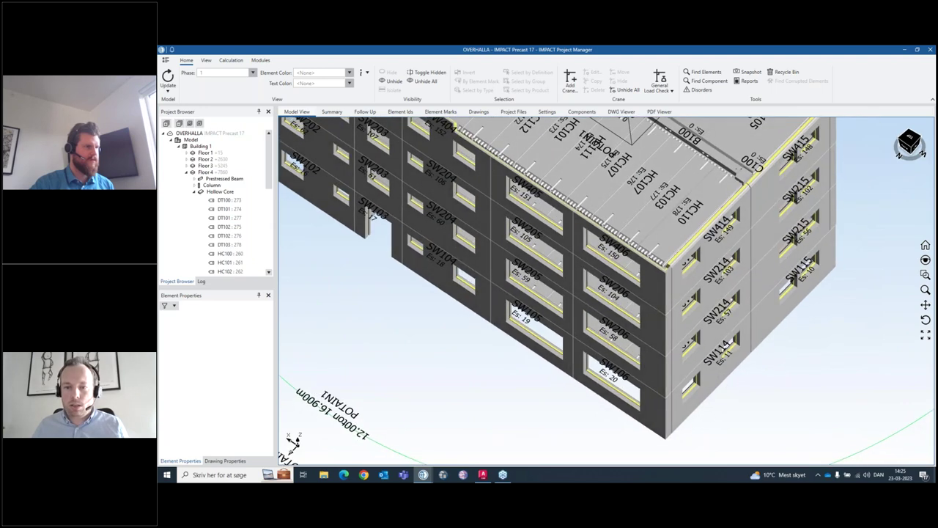
pyautogui.moveTo(681, 330); pyautogui.dragTo(672, 231, button='middle')
pyautogui.click(672, 231)
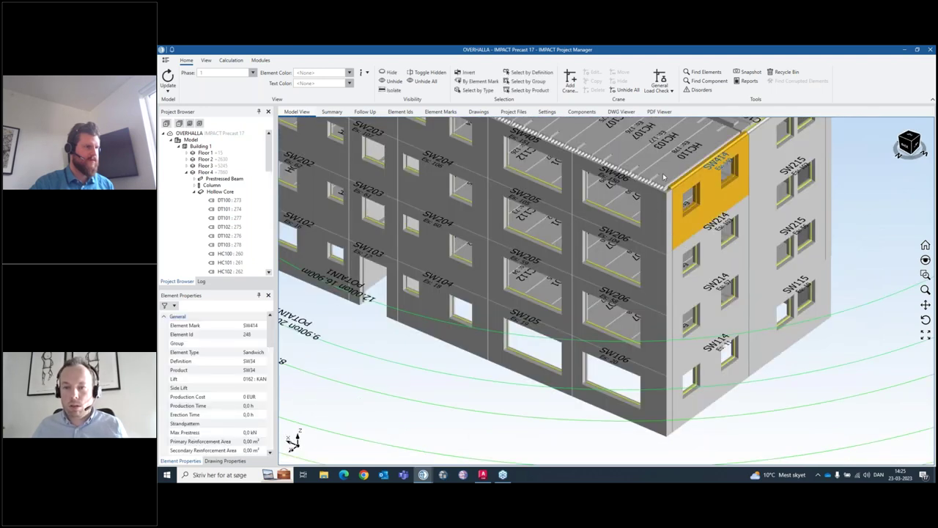
pyautogui.scroll(5, 663, 176)
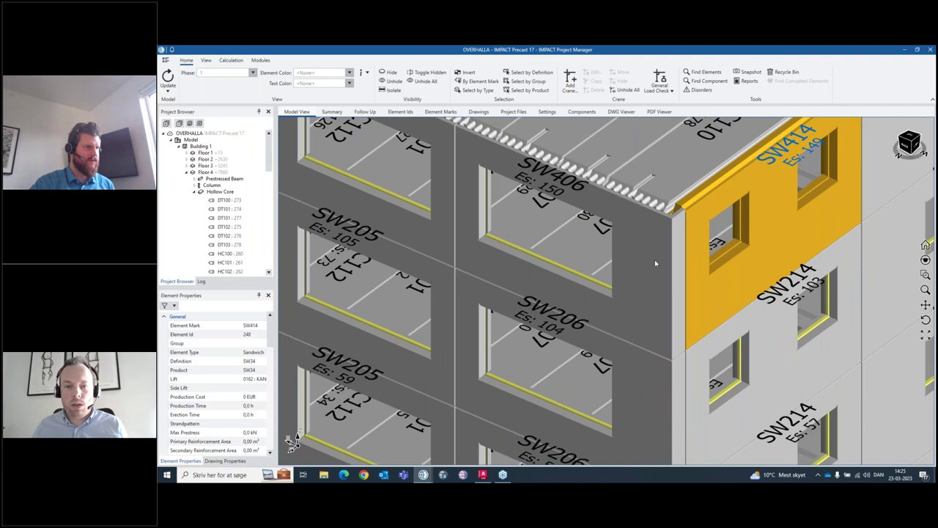
pyautogui.keyDown('ctrl'); pyautogui.click(655, 262); pyautogui.keyUp('ctrl')
pyautogui.rightClick(655, 262)
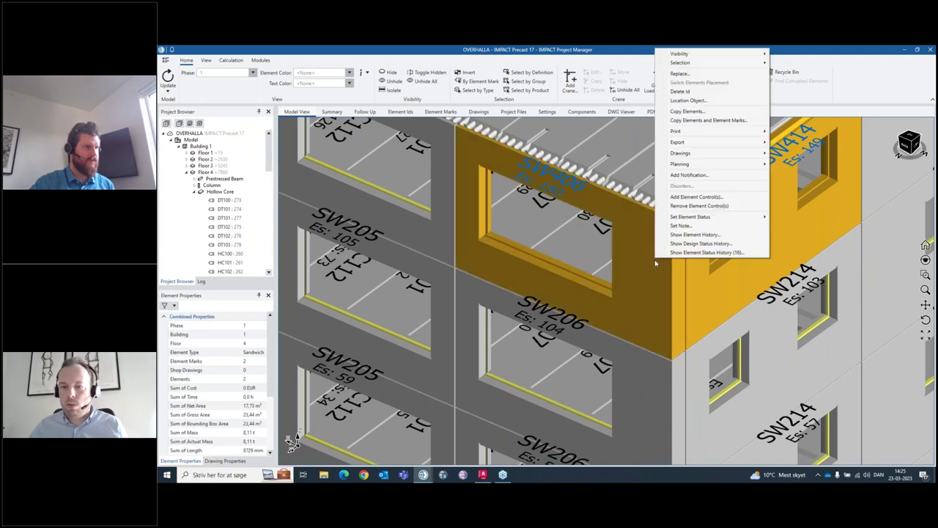
pyautogui.click(682, 177)
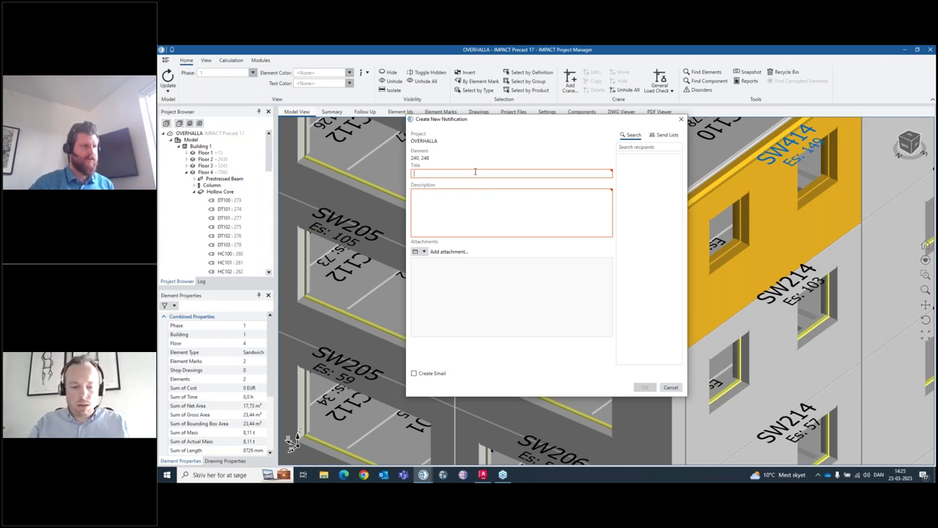
# Title the notification "Corner wrong" and enter the description "You need to look at the details of the corner,"
pyautogui.write('Con')
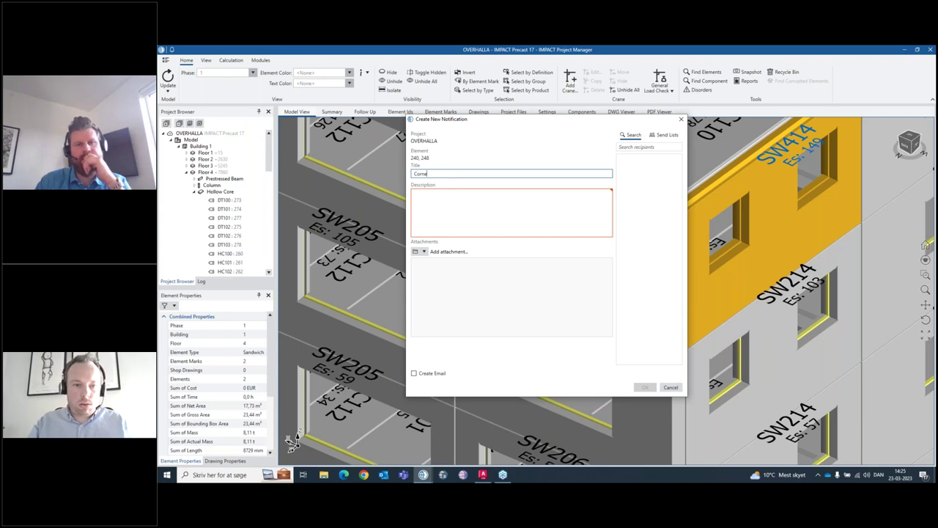
pyautogui.press('Tab')
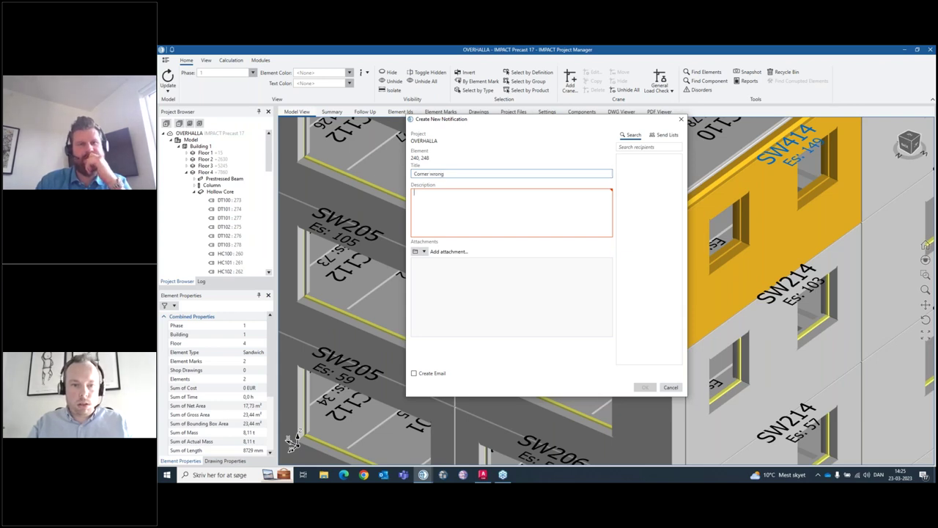
pyautogui.write('Th')
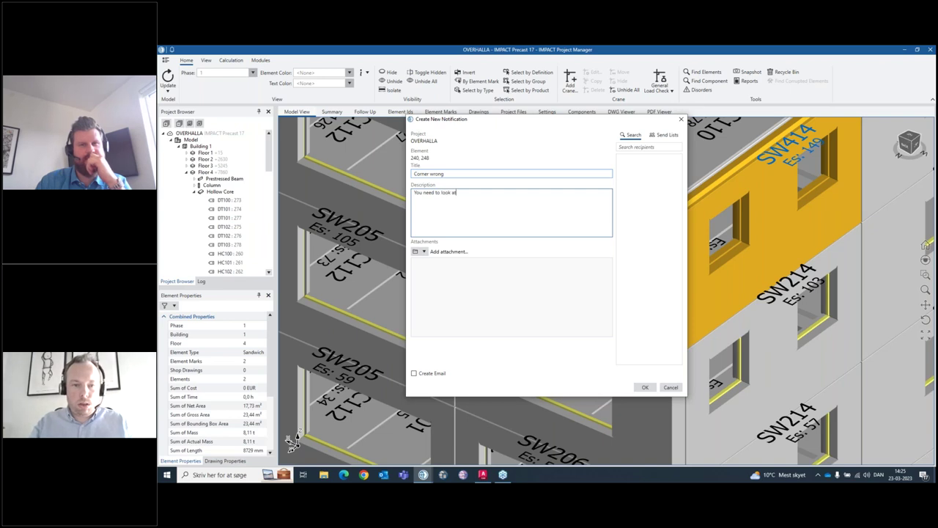
pyautogui.write('e details of the ')
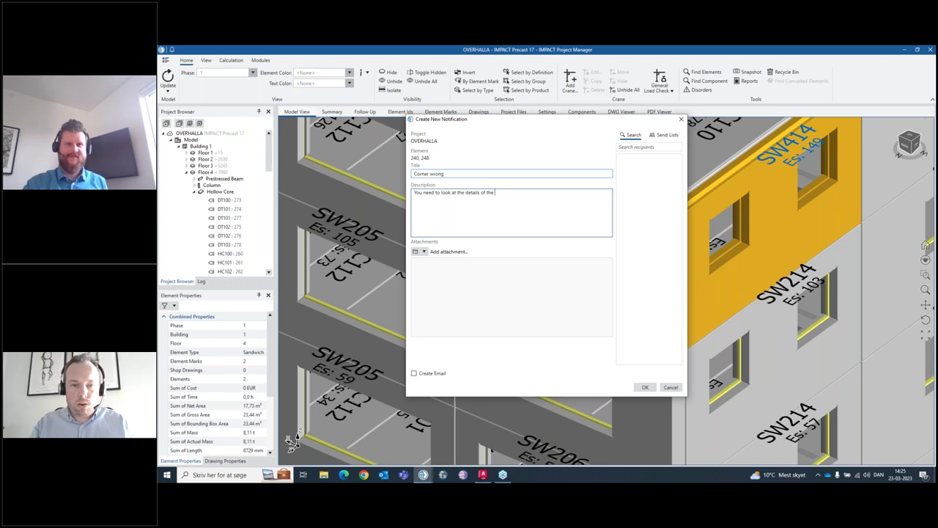
pyautogui.write('corner')
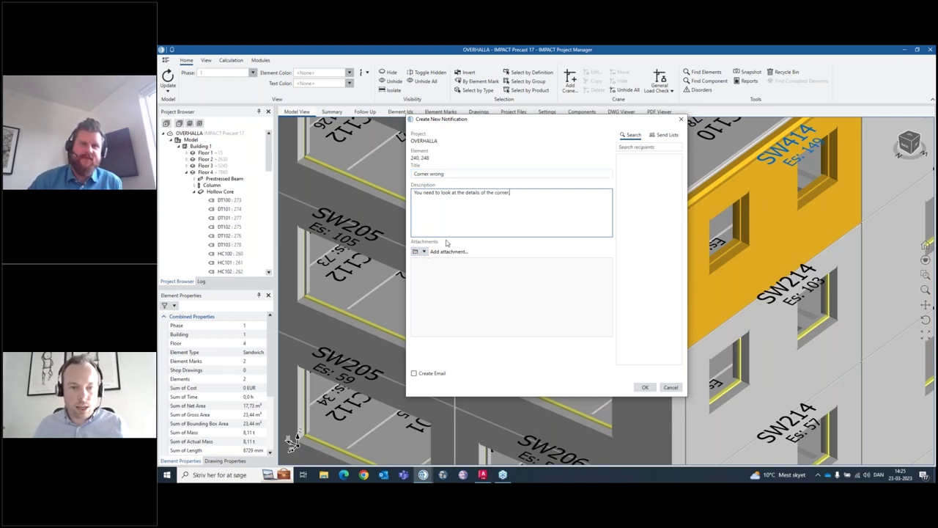
pyautogui.write(',')
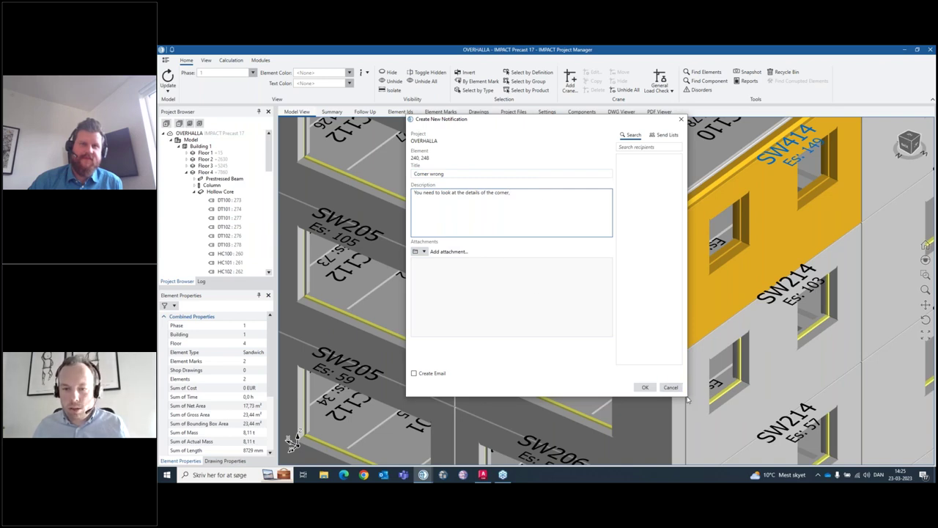
# Find three StruSoft colleagues by first name, add them as recipients, and create the corner notification
pyautogui.click(645, 147)
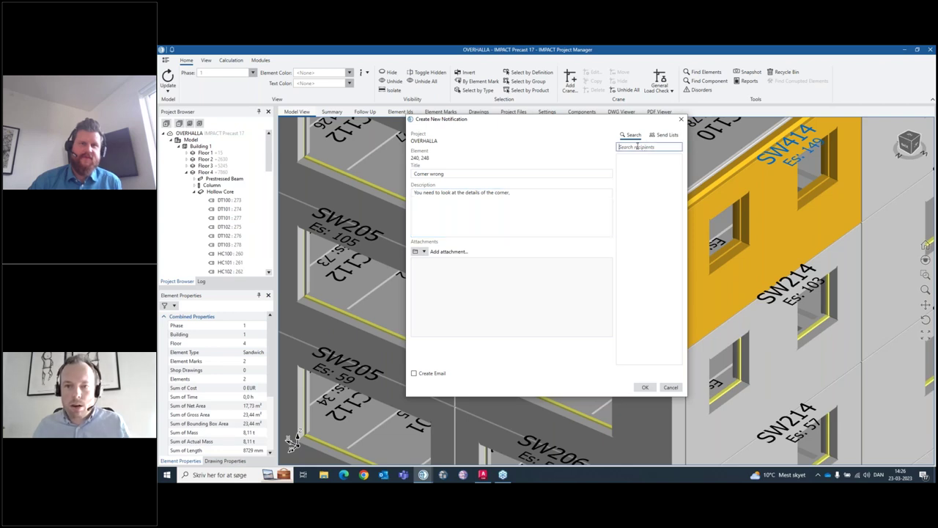
pyautogui.write('nik')
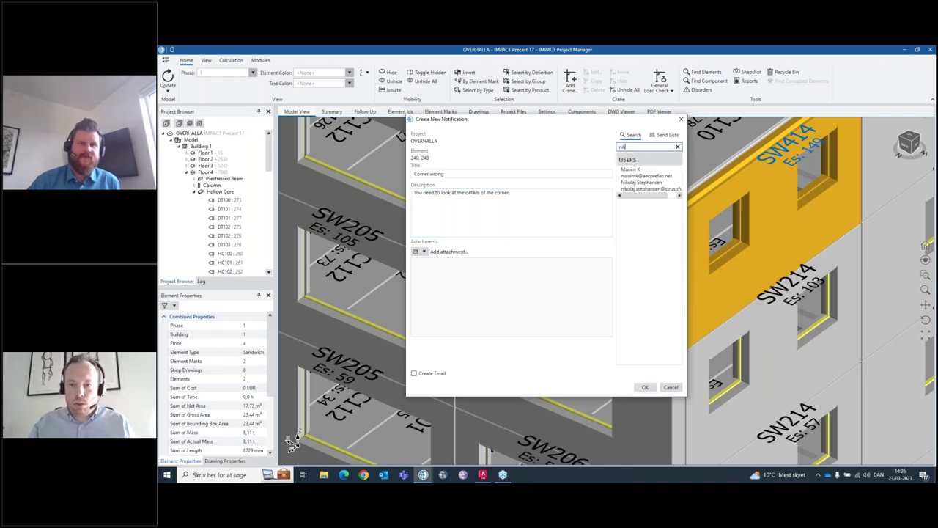
pyautogui.click(643, 185)
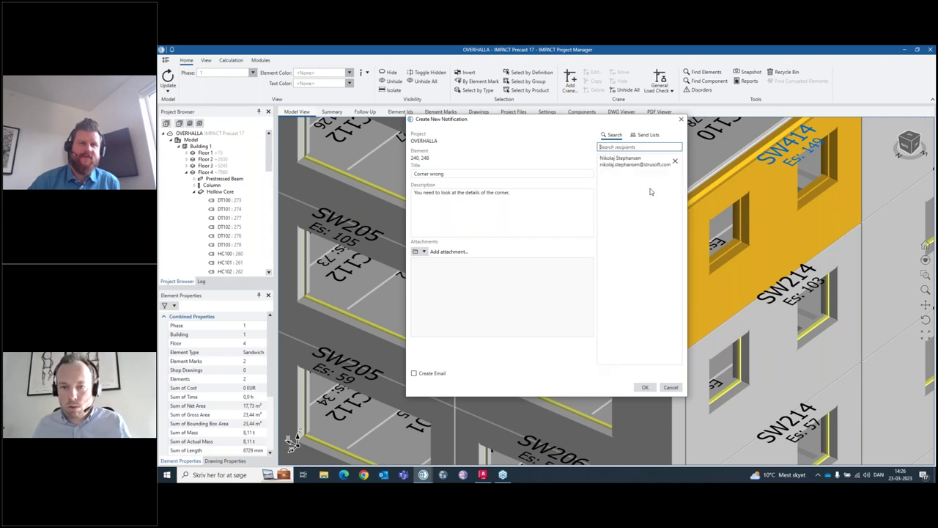
pyautogui.write('thoma')
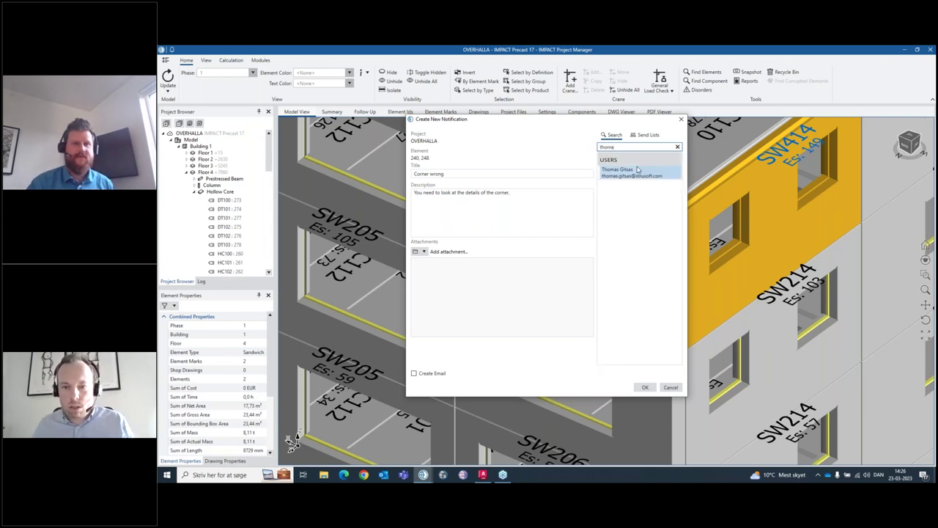
pyautogui.click(634, 174)
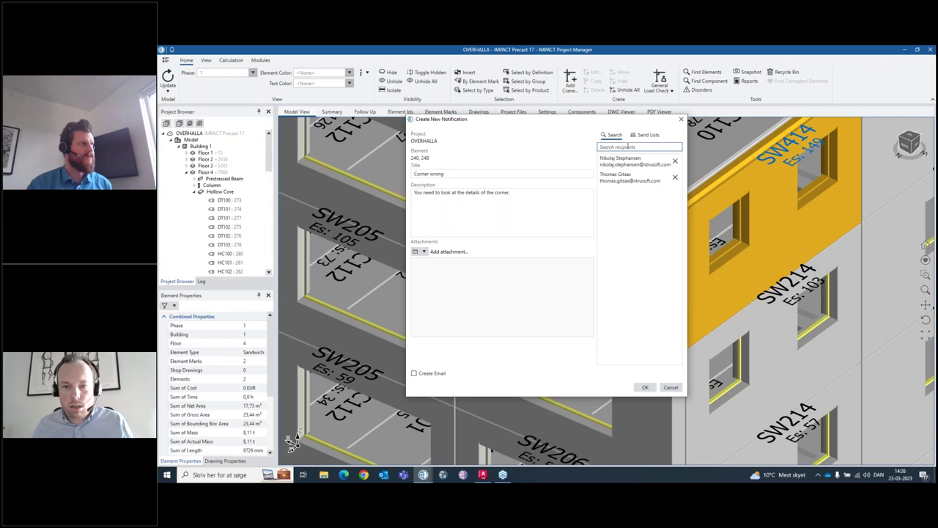
pyautogui.write('linu')
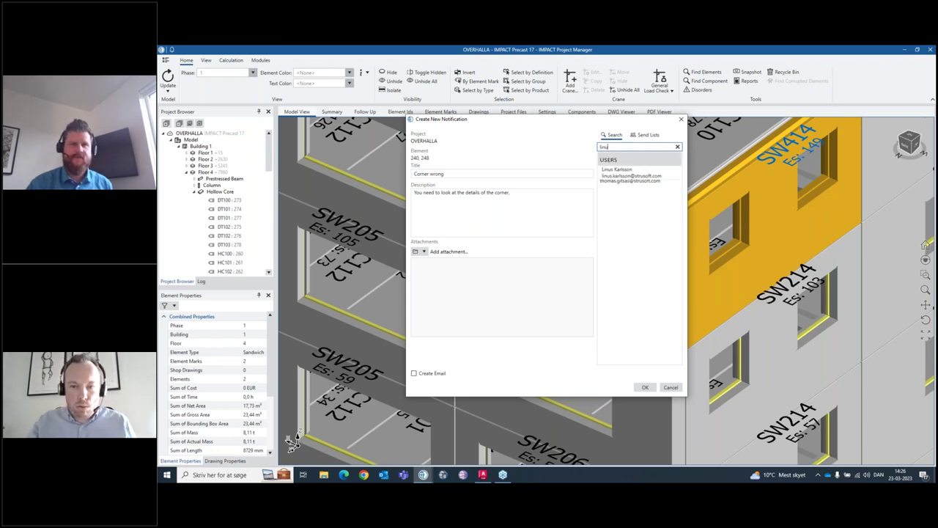
pyautogui.click(635, 175)
pyautogui.click(425, 375)
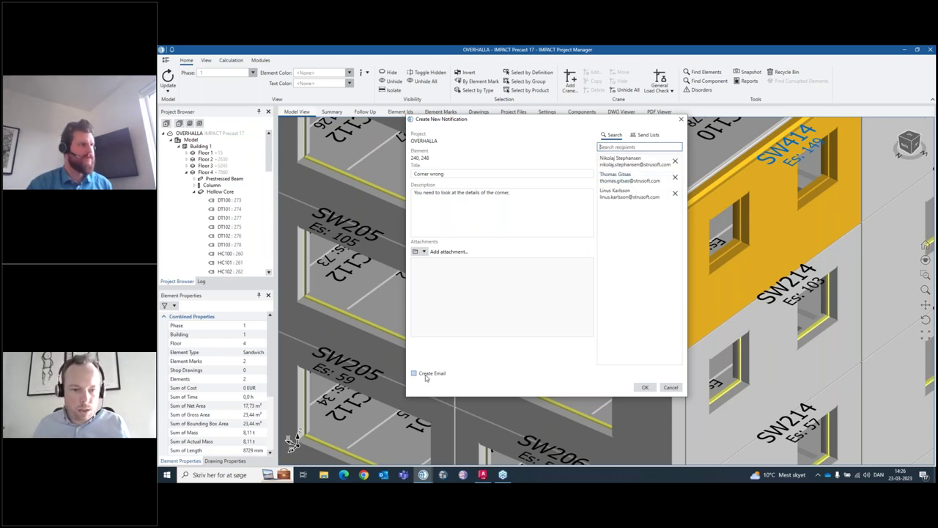
pyautogui.click(643, 387)
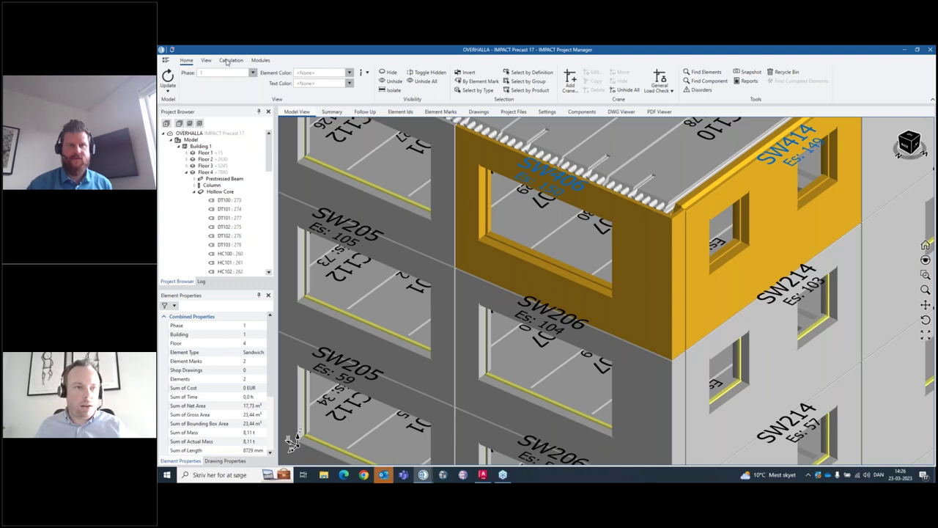
# Open the notifications and read the ones about balcony planning and the strange wall geometry
pyautogui.click(174, 49)
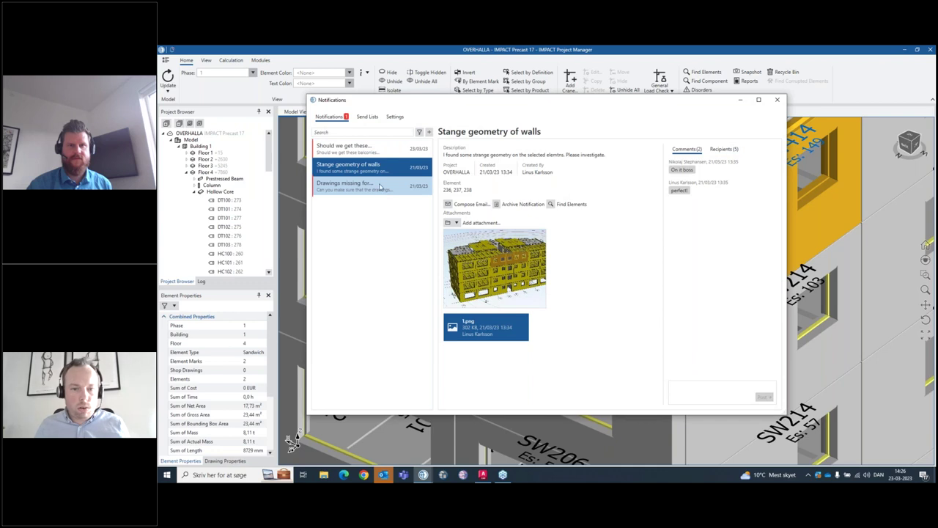
pyautogui.click(368, 154)
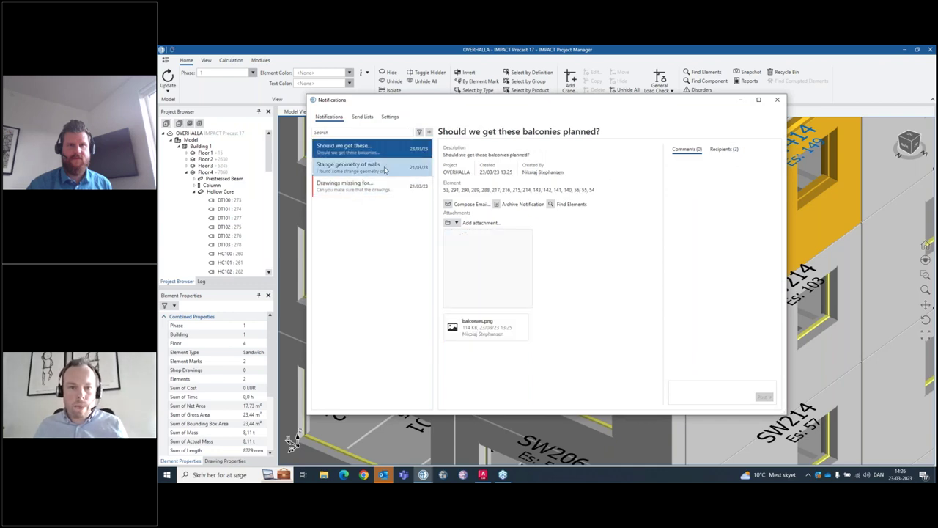
pyautogui.click(384, 169)
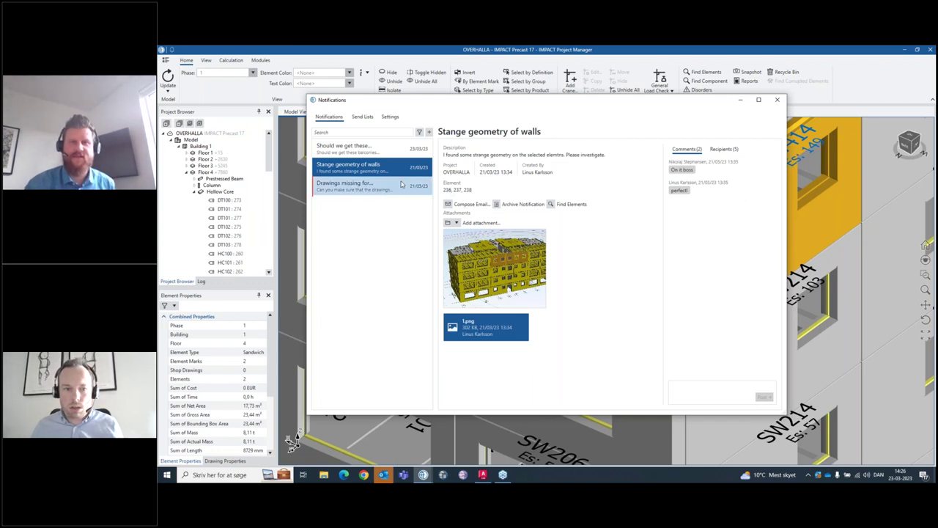
# Open the balcony planning notification full-screen and post the comment "I will do that" followed by the sender's short first name
pyautogui.click(373, 154)
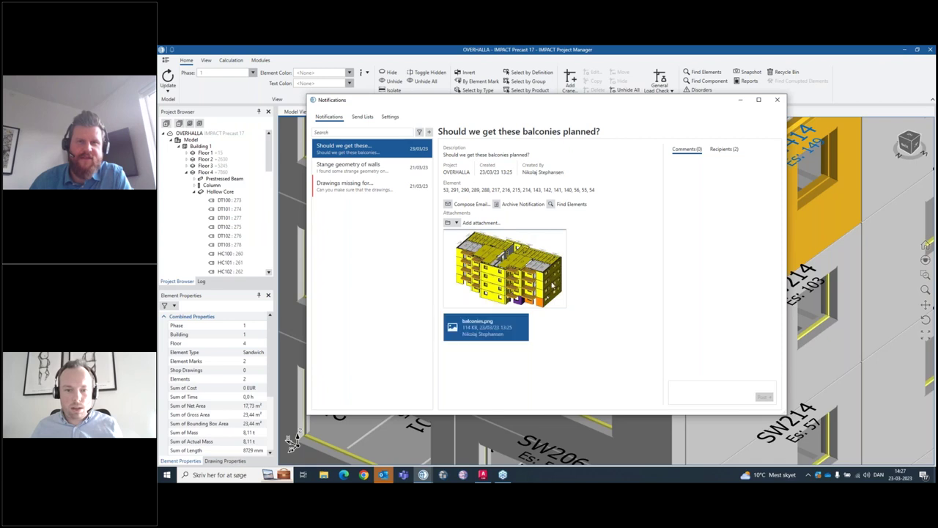
pyautogui.click(759, 100)
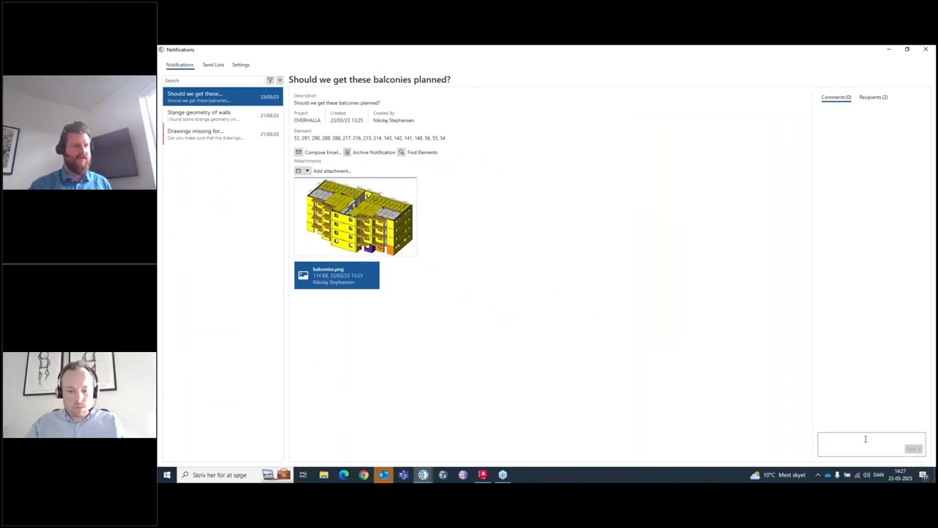
pyautogui.write('I will d')
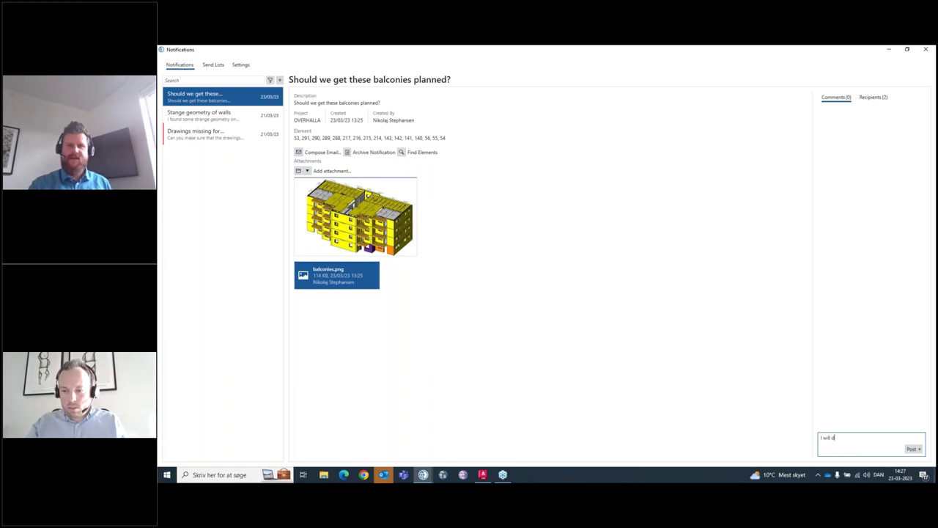
pyautogui.write('o that ')
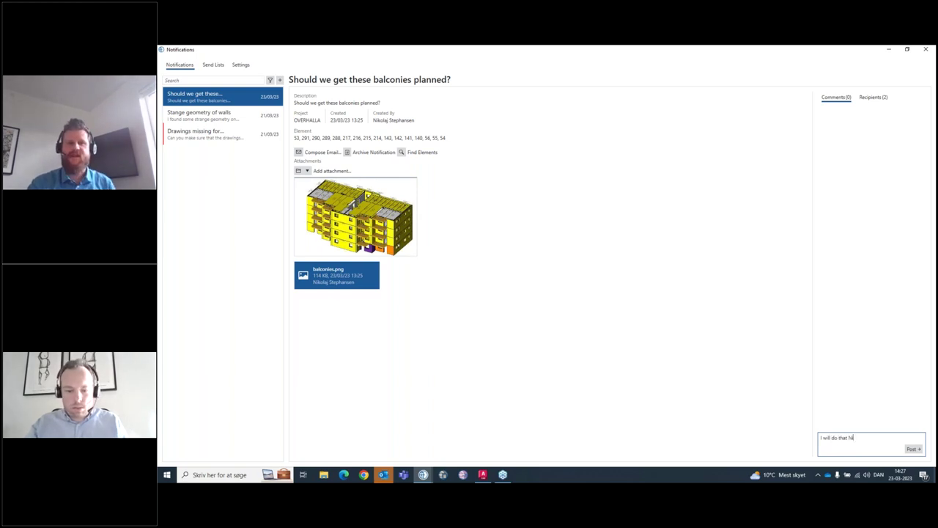
pyautogui.write('Nik')
pyautogui.click(912, 449)
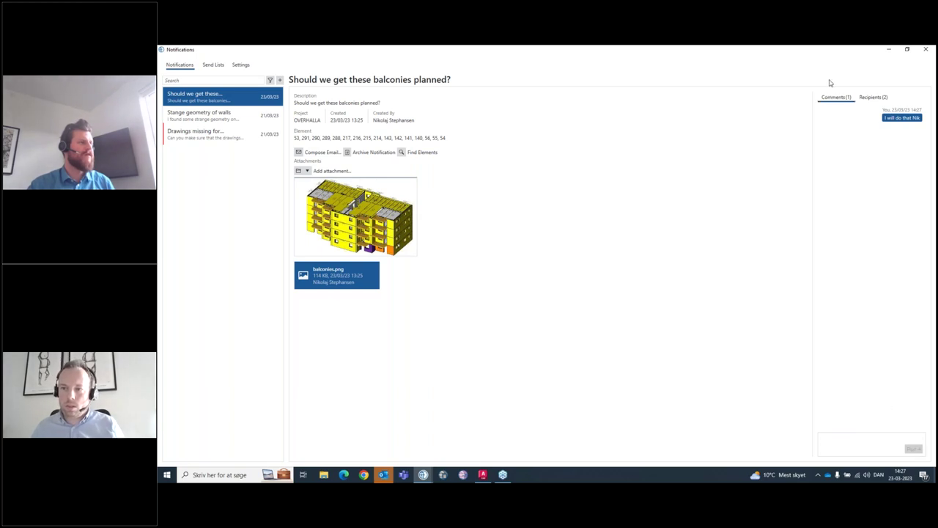
# Find the elements linked to the balcony notification and examine the selected balcony slabs in the 3D model
pyautogui.moveTo(804, 48); pyautogui.dragTo(697, 64)
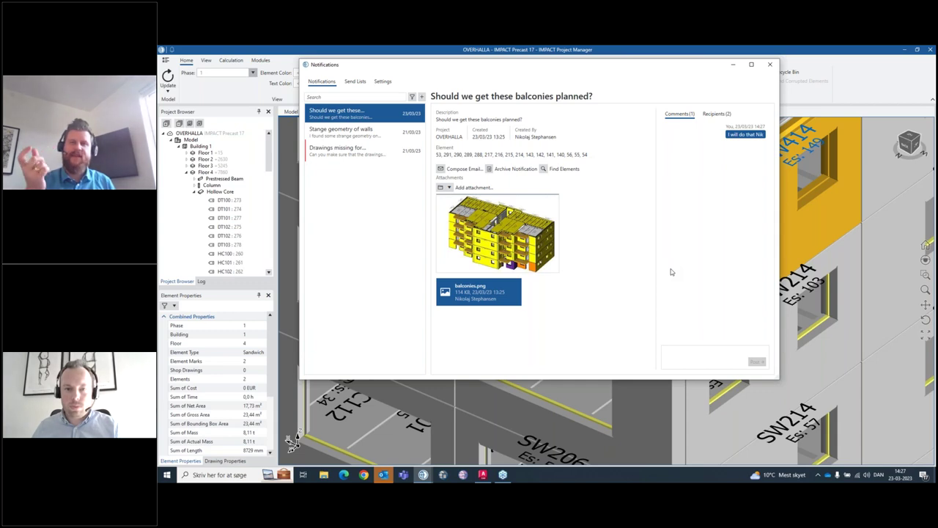
pyautogui.click(544, 169)
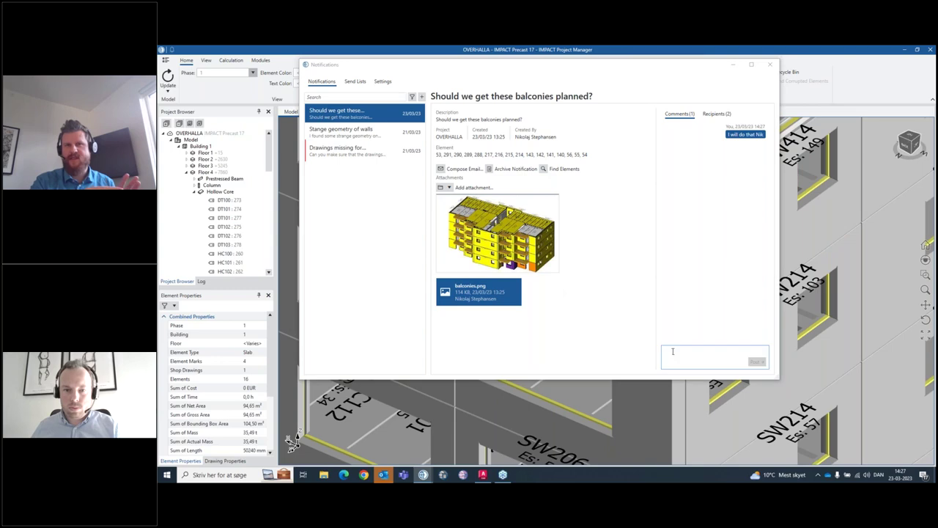
pyautogui.click(733, 65)
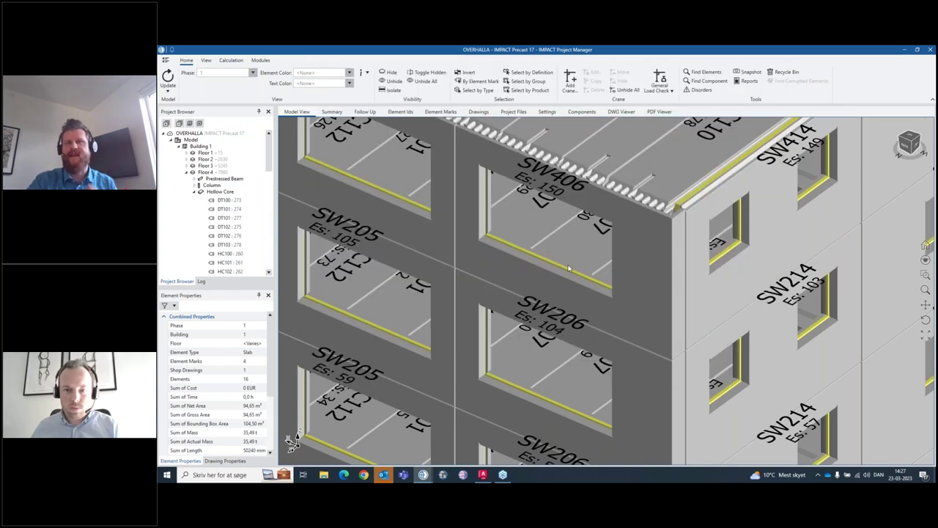
pyautogui.scroll(-10, 650, 222)
pyautogui.scroll(8, 650, 222)
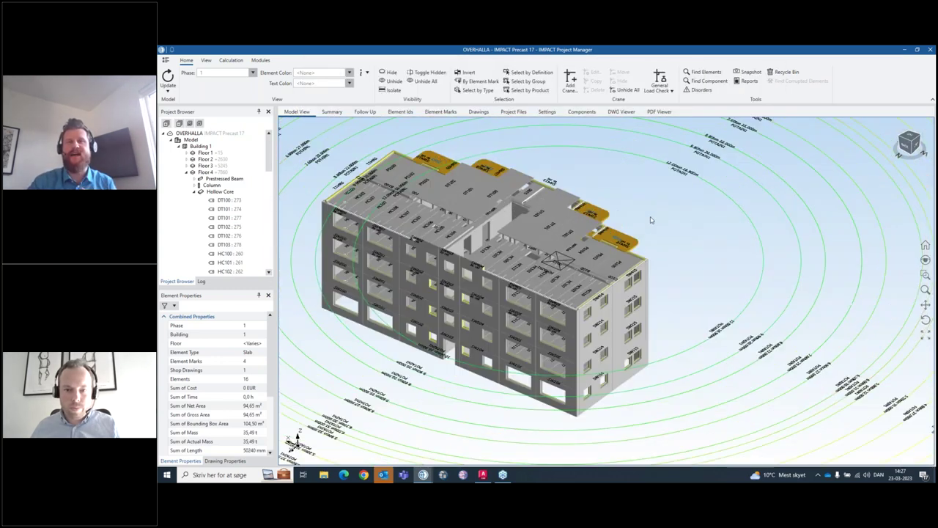
pyautogui.moveTo(615, 269); pyautogui.dragTo(881, 349, button='middle')
pyautogui.scroll(10, 883, 351)
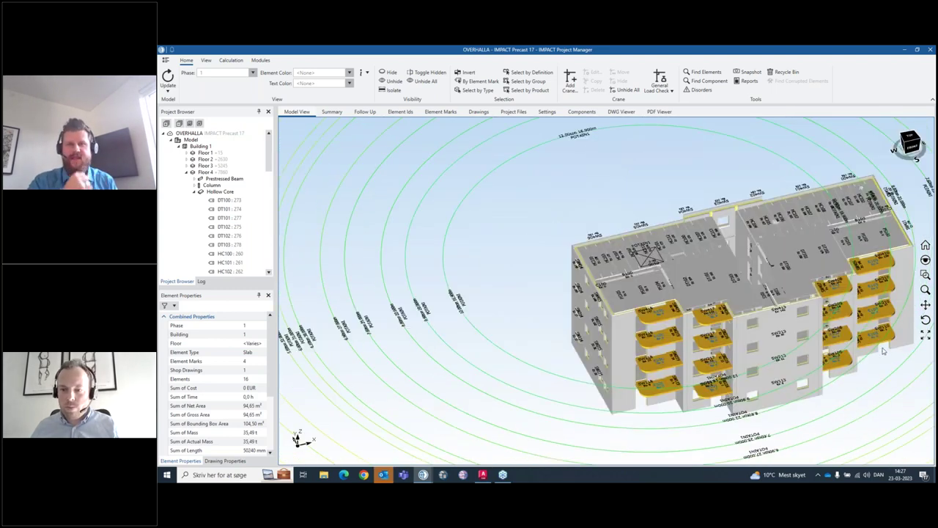
pyautogui.scroll(-3, 801, 305)
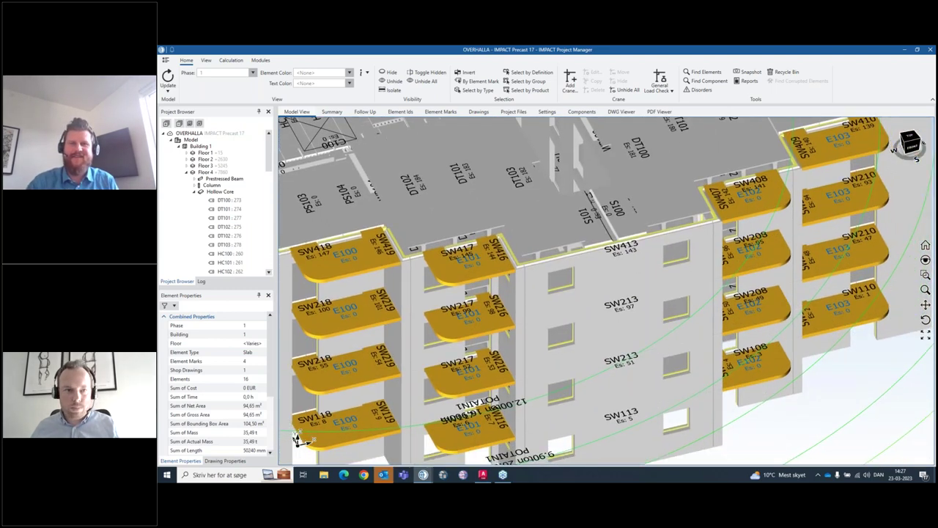
pyautogui.scroll(-2, 784, 302)
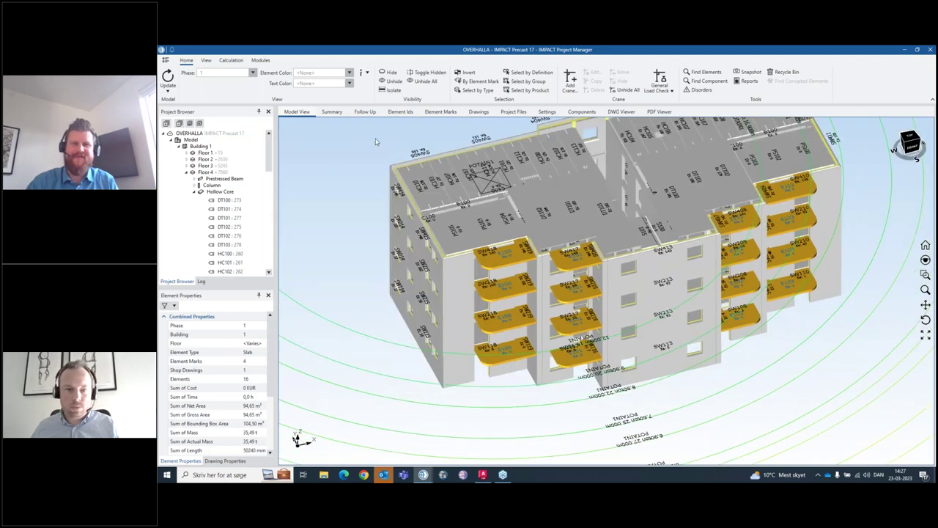
# Open Cast Planning in detailed view and plan the selected balcony slabs on a casting table for 15/03/23, updating their planned dates
pyautogui.click(260, 61)
pyautogui.click(229, 87)
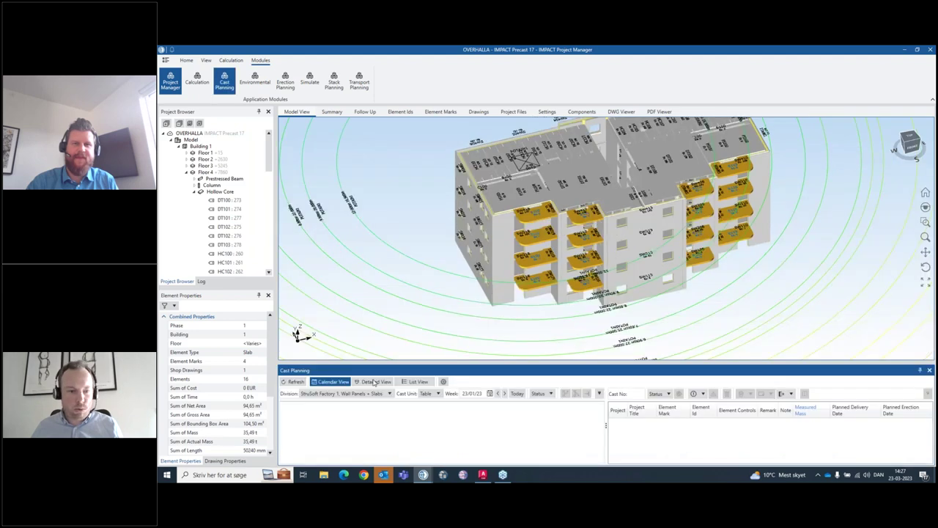
pyautogui.click(376, 381)
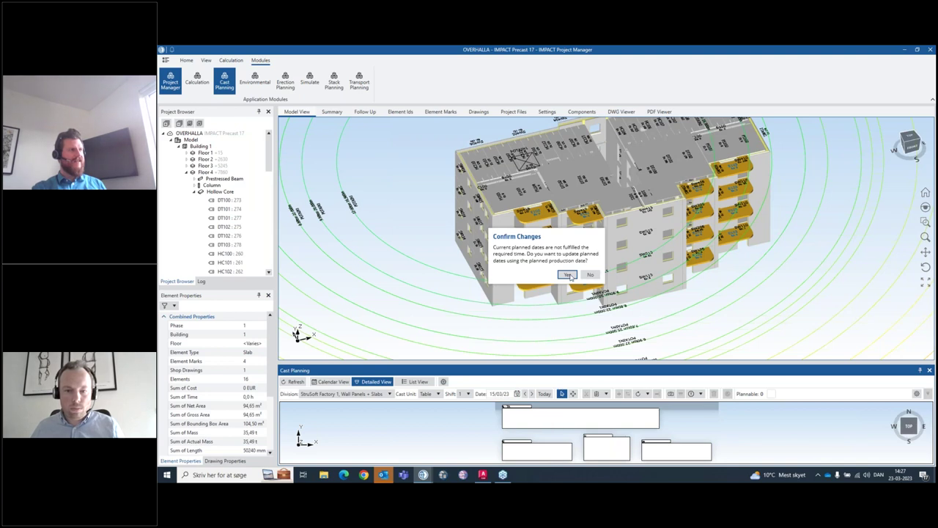
pyautogui.click(568, 277)
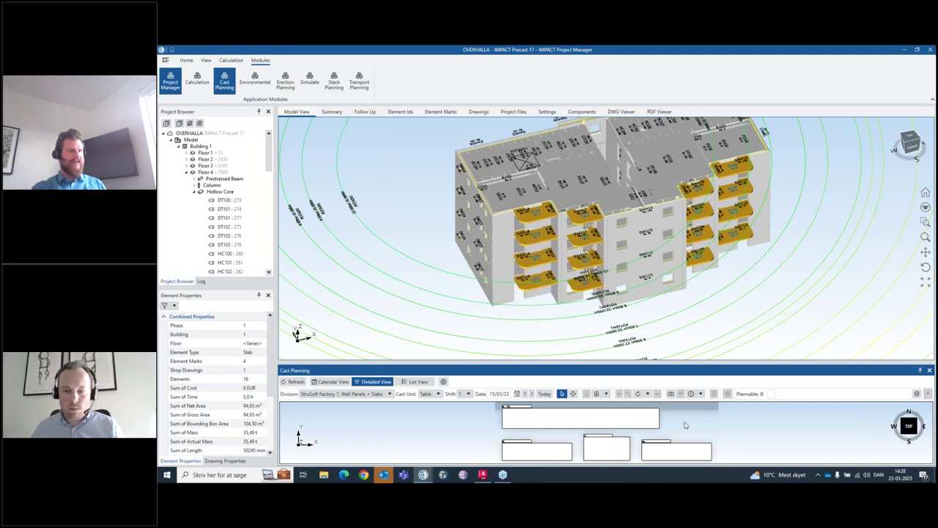
pyautogui.click(645, 423)
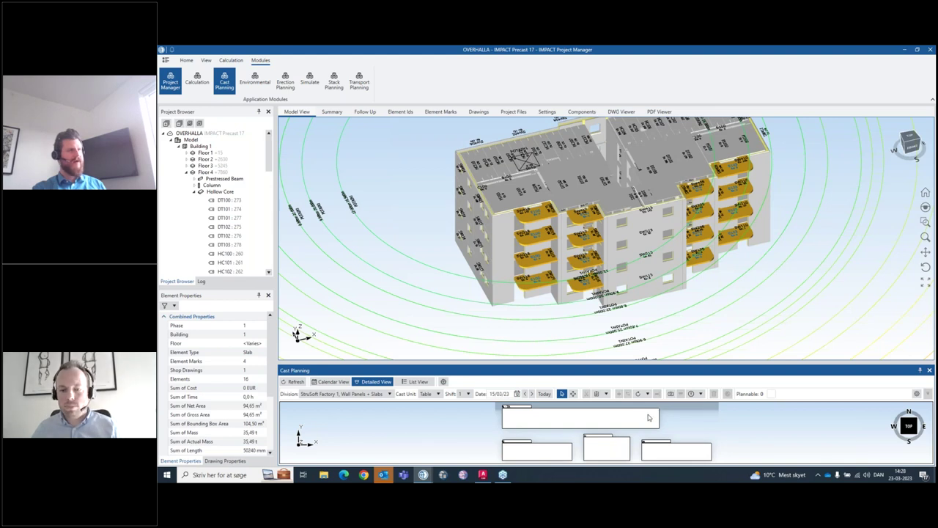
pyautogui.click(590, 291)
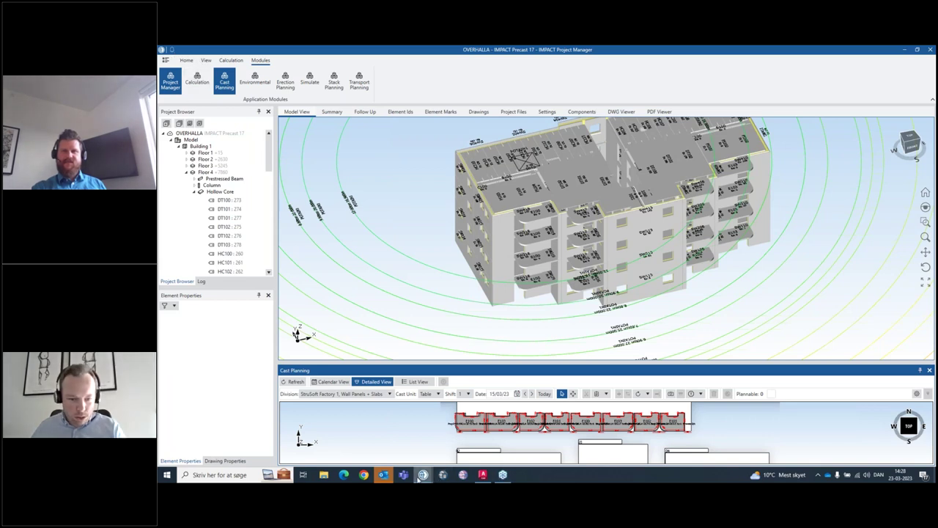
# Return to the balcony planning notification and post the comment "Done"
pyautogui.moveTo(423, 474)
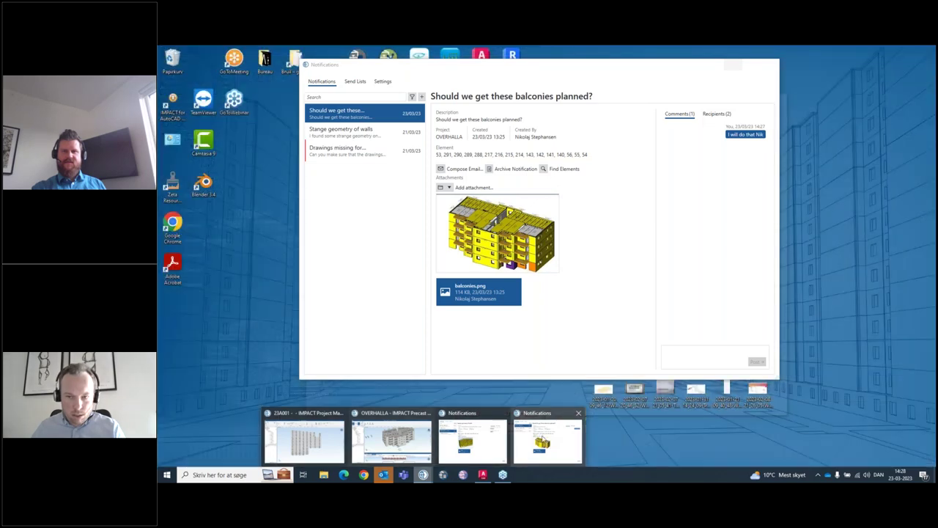
pyautogui.click(546, 439)
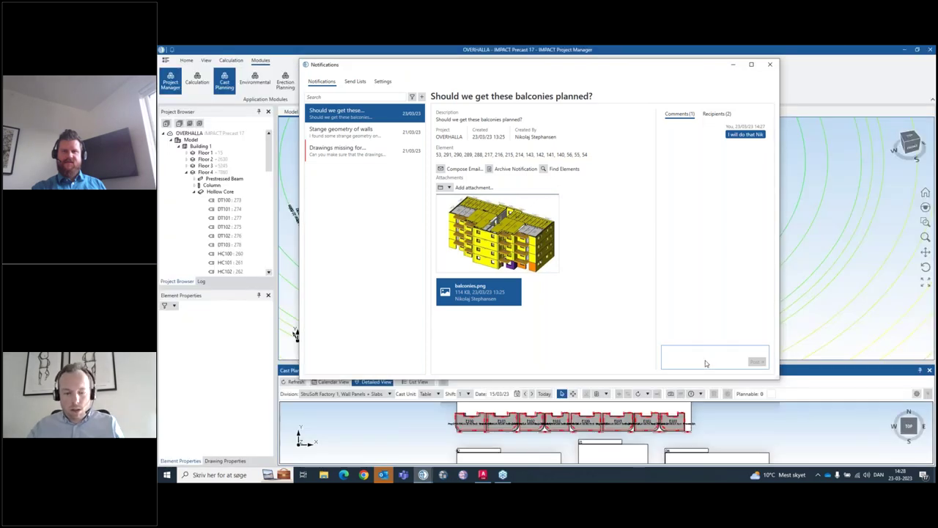
pyautogui.click(706, 363)
pyautogui.write('Done')
pyautogui.click(755, 362)
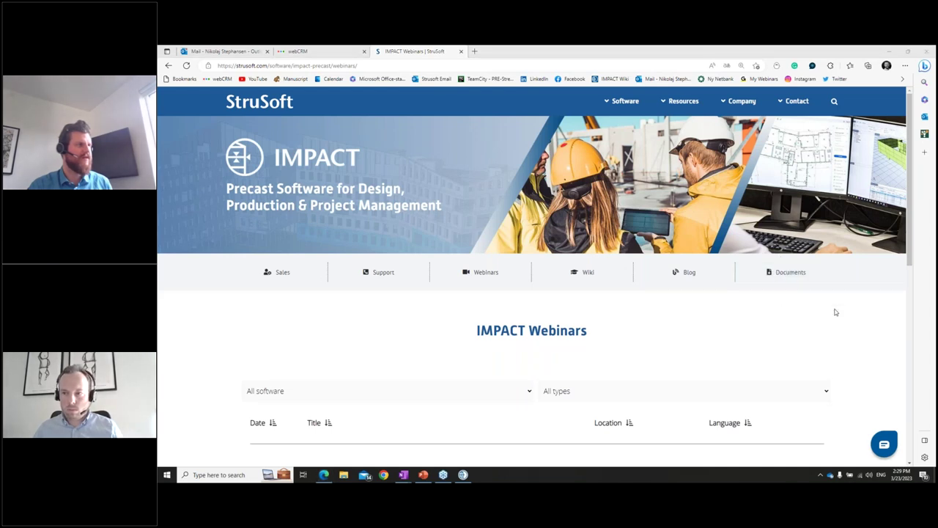
# Switch to the browser, go from the StruSoft home page to IMPACT Precast's webinars, and look through the listed events
pyautogui.hotkey('ctrl', 'l')
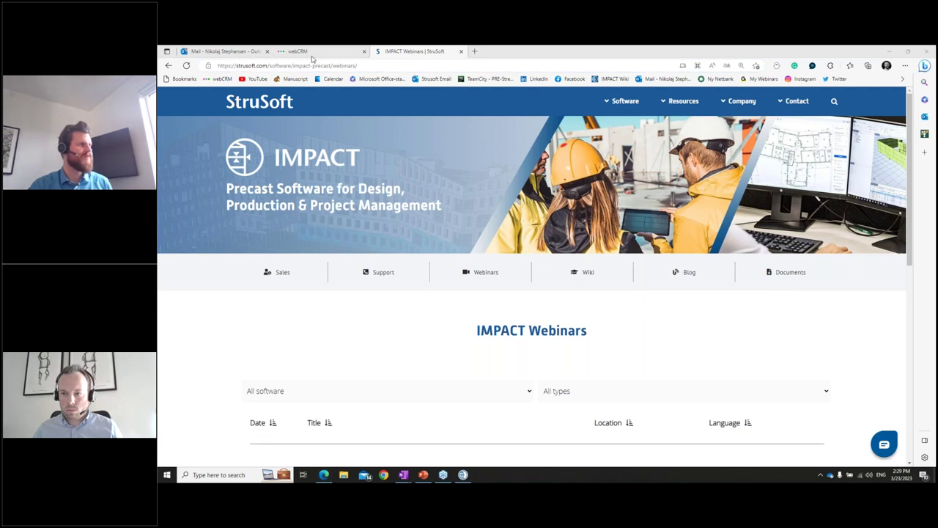
pyautogui.click(279, 68)
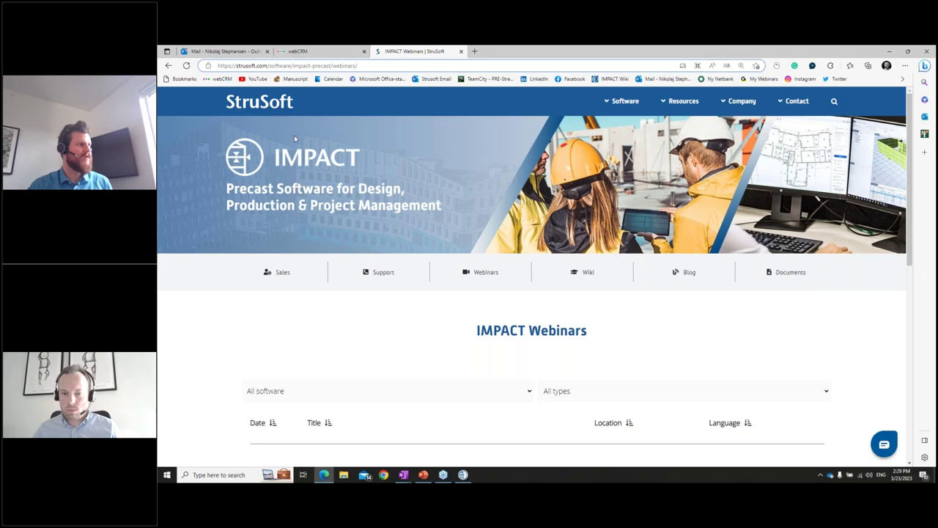
pyautogui.click(264, 106)
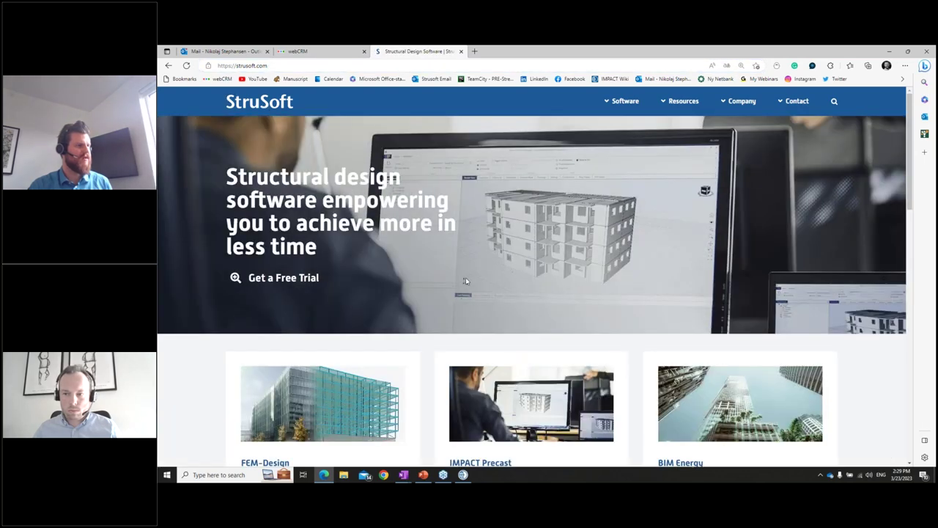
pyautogui.scroll(-1, 506, 329)
pyautogui.click(513, 367)
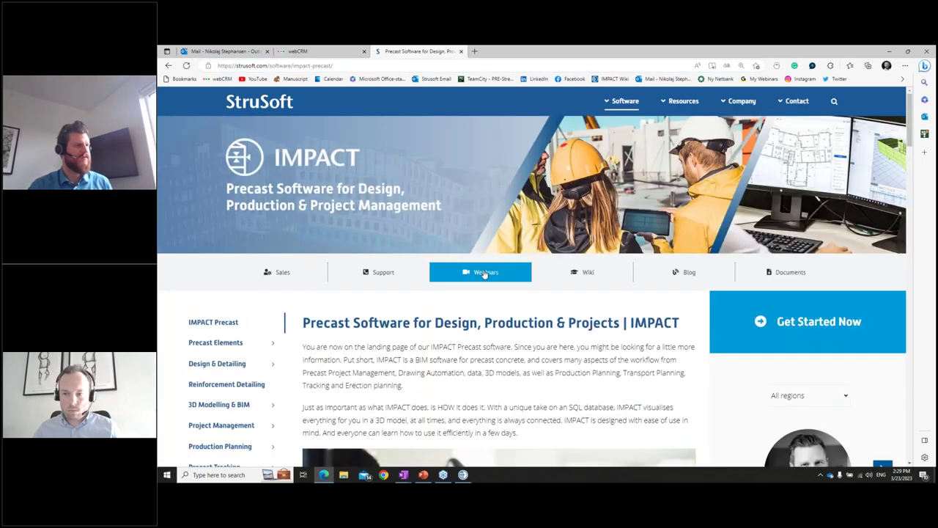
pyautogui.click(482, 271)
pyautogui.scroll(-3, 843, 327)
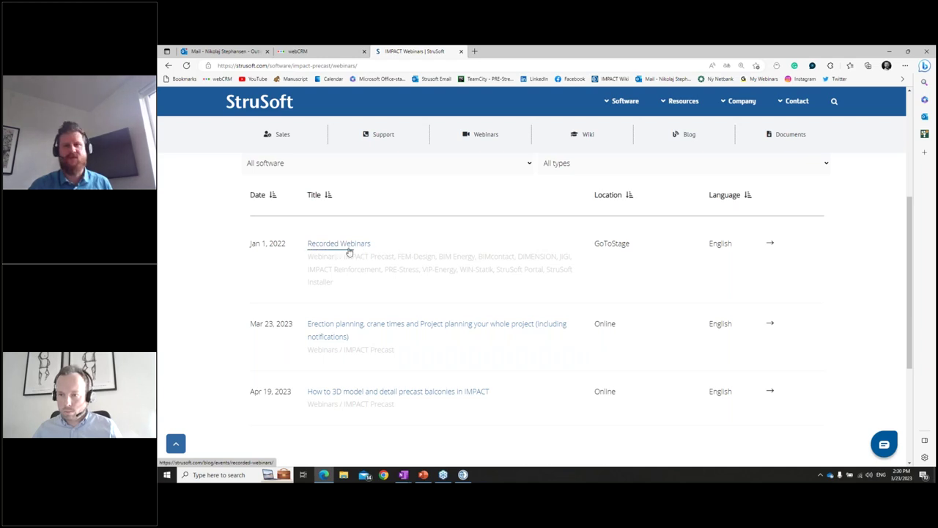
pyautogui.scroll(-1, 378, 239)
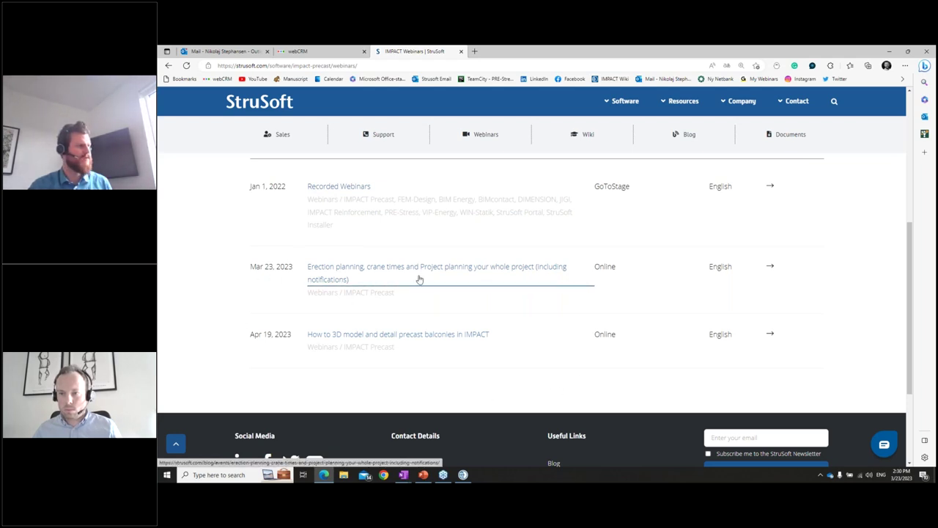
pyautogui.scroll(-3, 425, 303)
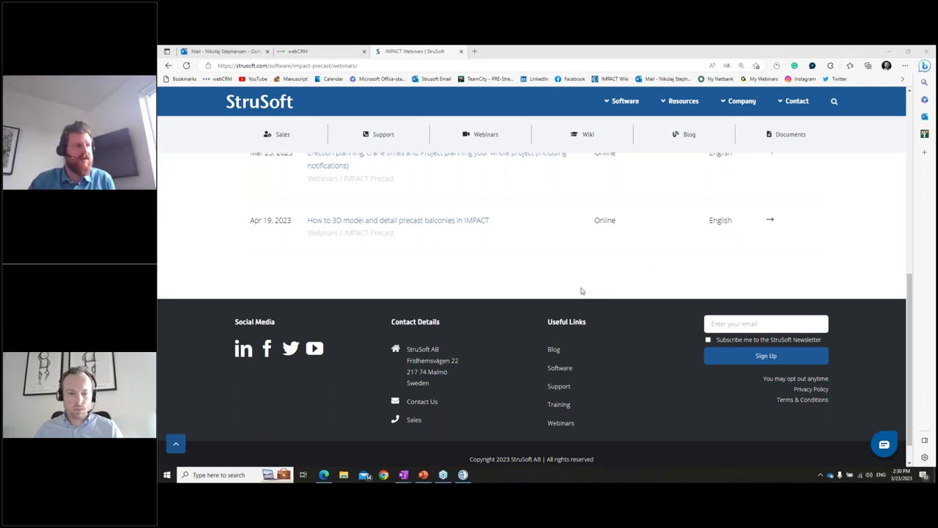
# Open the Apr 19, 2023 webinar on 3D modelling and detailing precast balconies, and review its topics and registration form
pyautogui.click(451, 220)
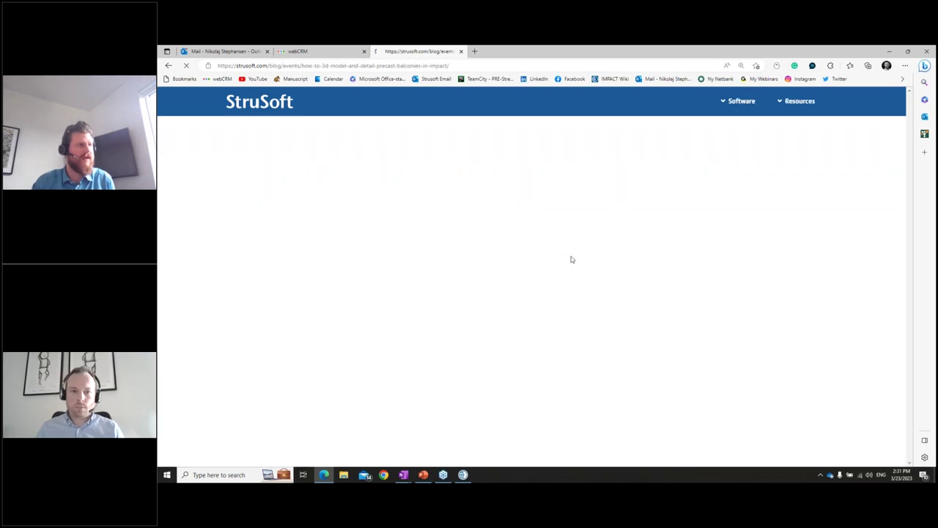
pyautogui.scroll(-8, 571, 259)
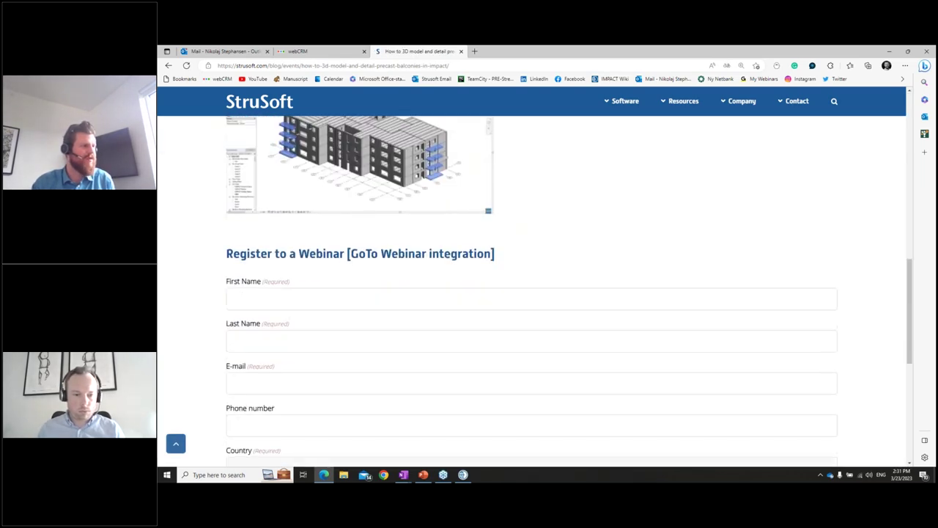
pyautogui.scroll(-4, 645, 260)
pyautogui.scroll(7, 616, 281)
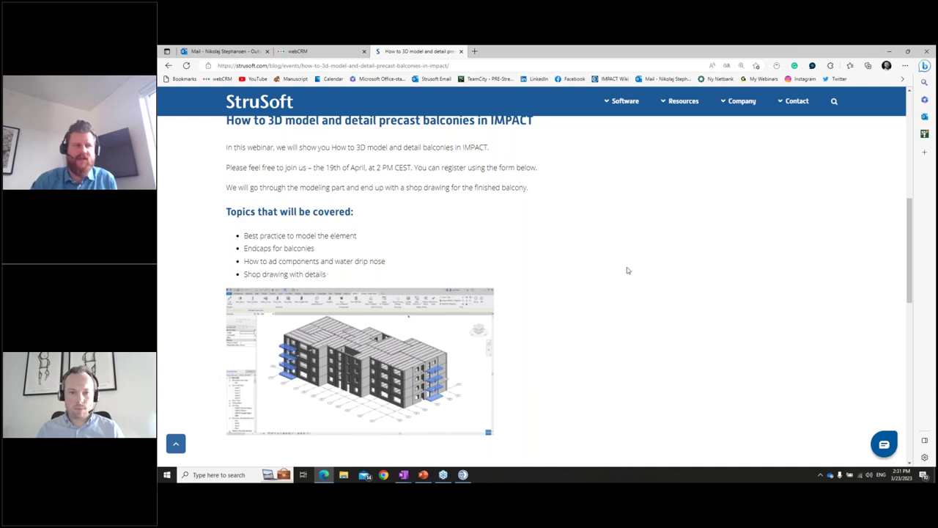
pyautogui.click(443, 475)
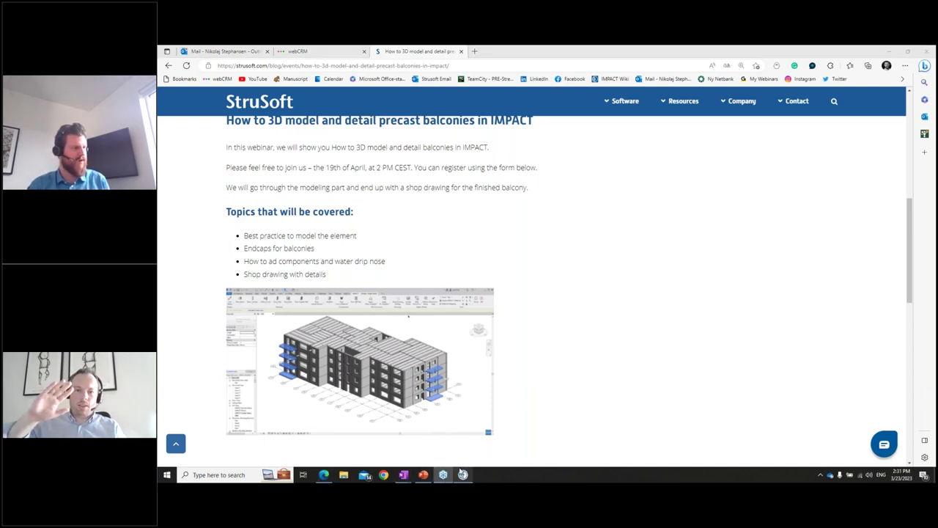